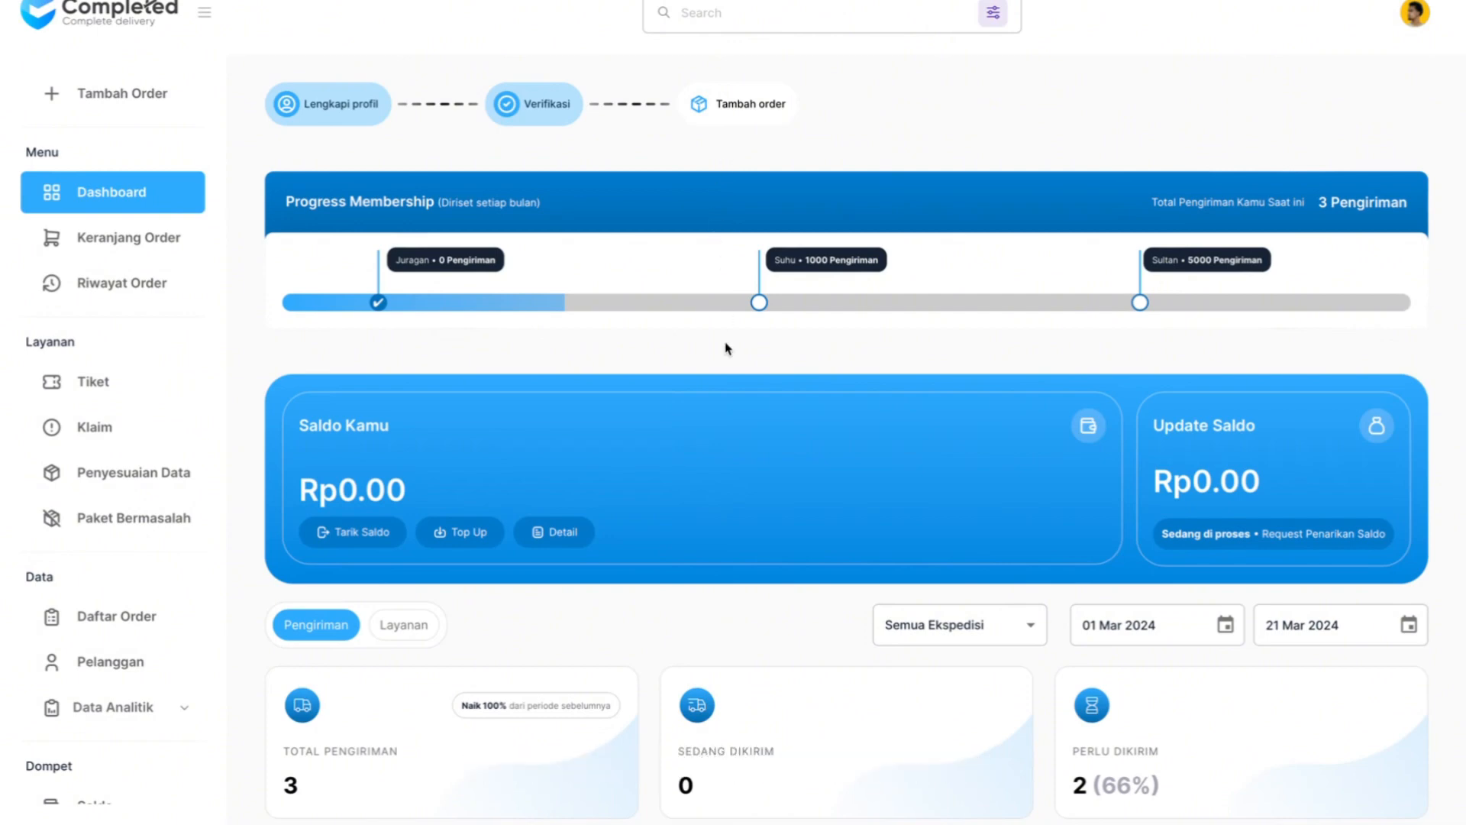
# - Start a new order and set its type to Dijemput Kurir Ekspedisi
pyautogui.scroll(-3, 641, 395)
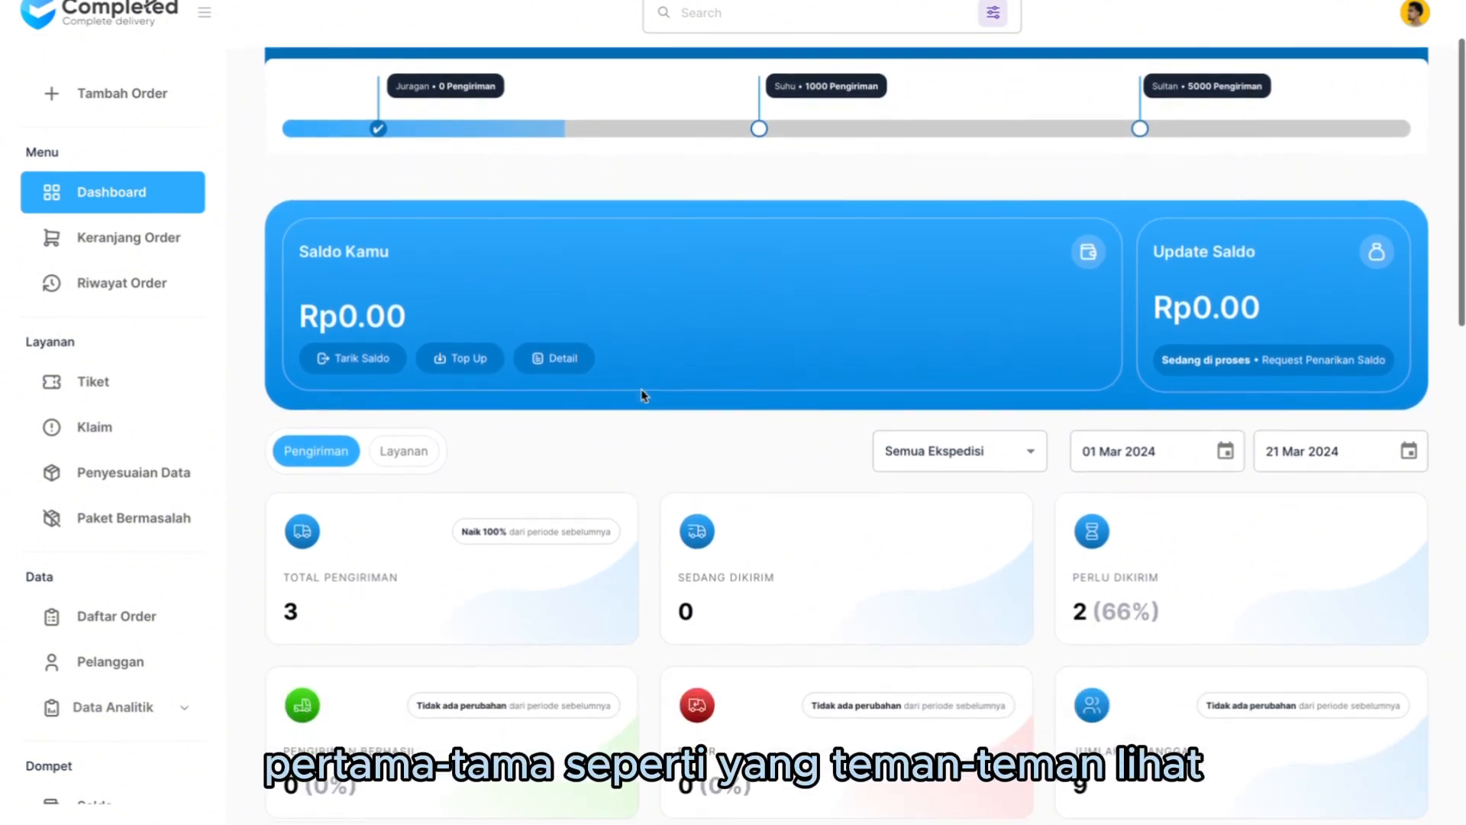
pyautogui.scroll(3, 642, 393)
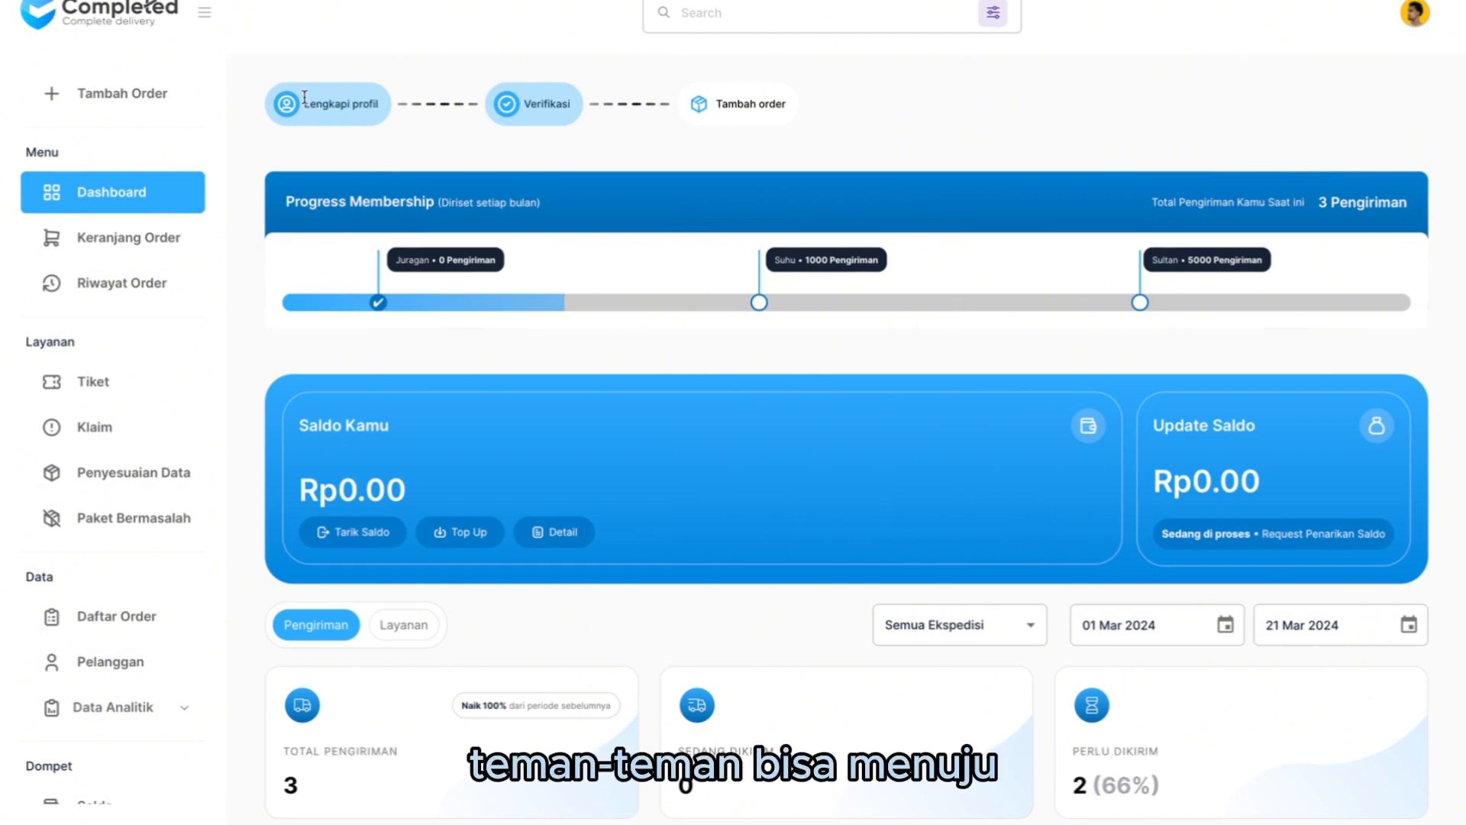
pyautogui.click(157, 101)
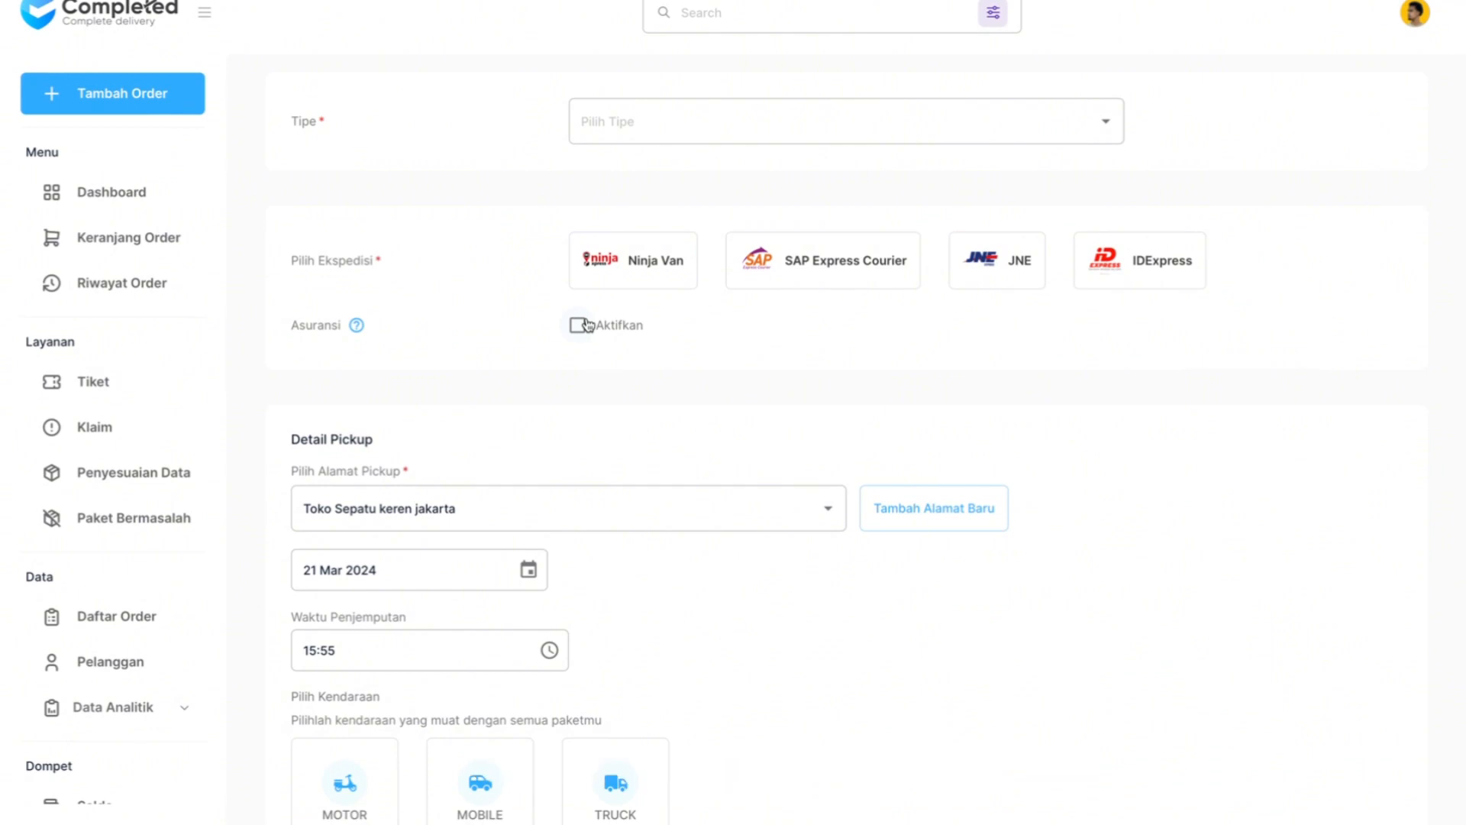
pyautogui.scroll(-5, 588, 326)
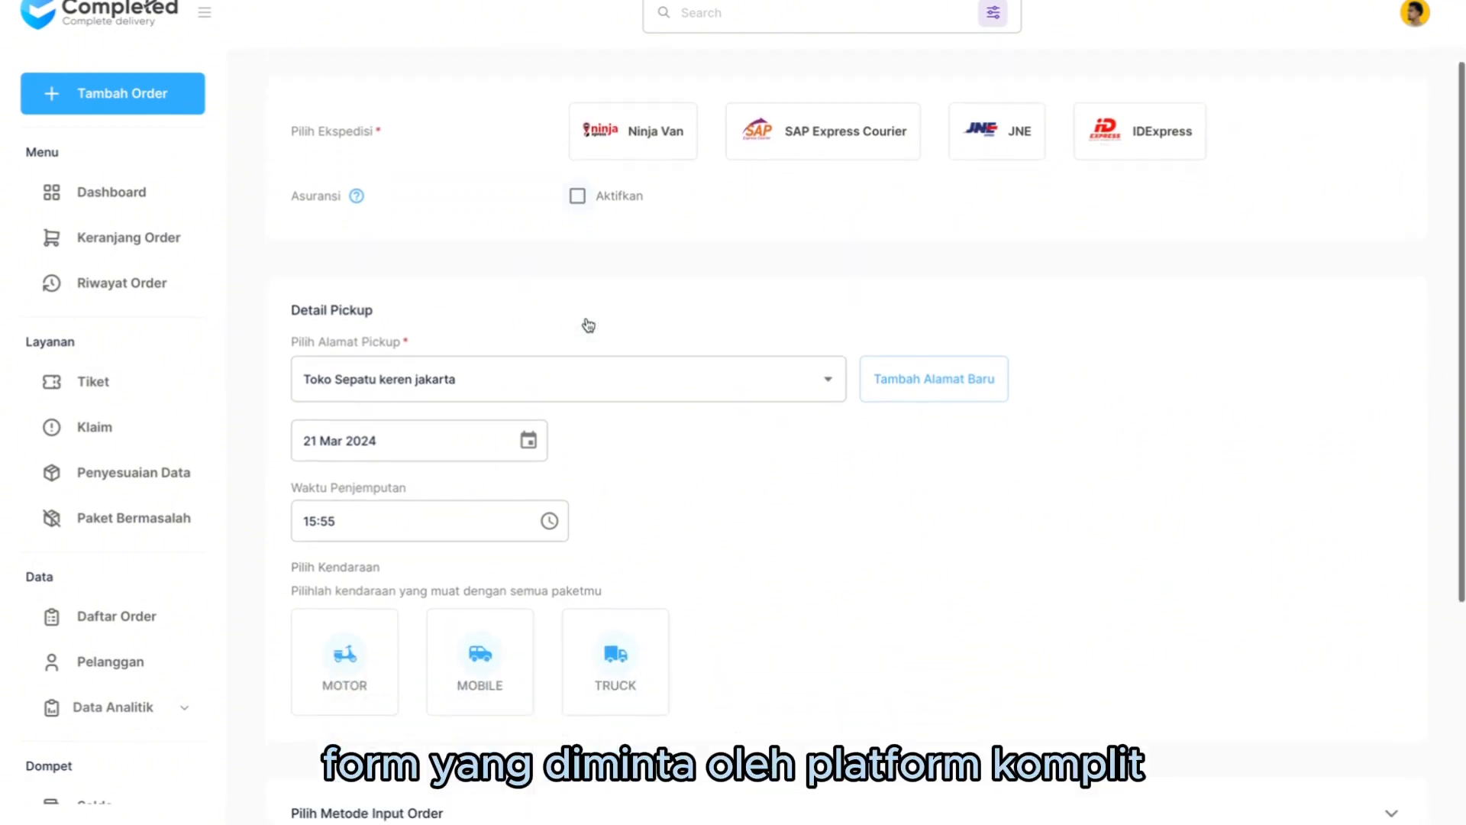
pyautogui.scroll(5, 588, 325)
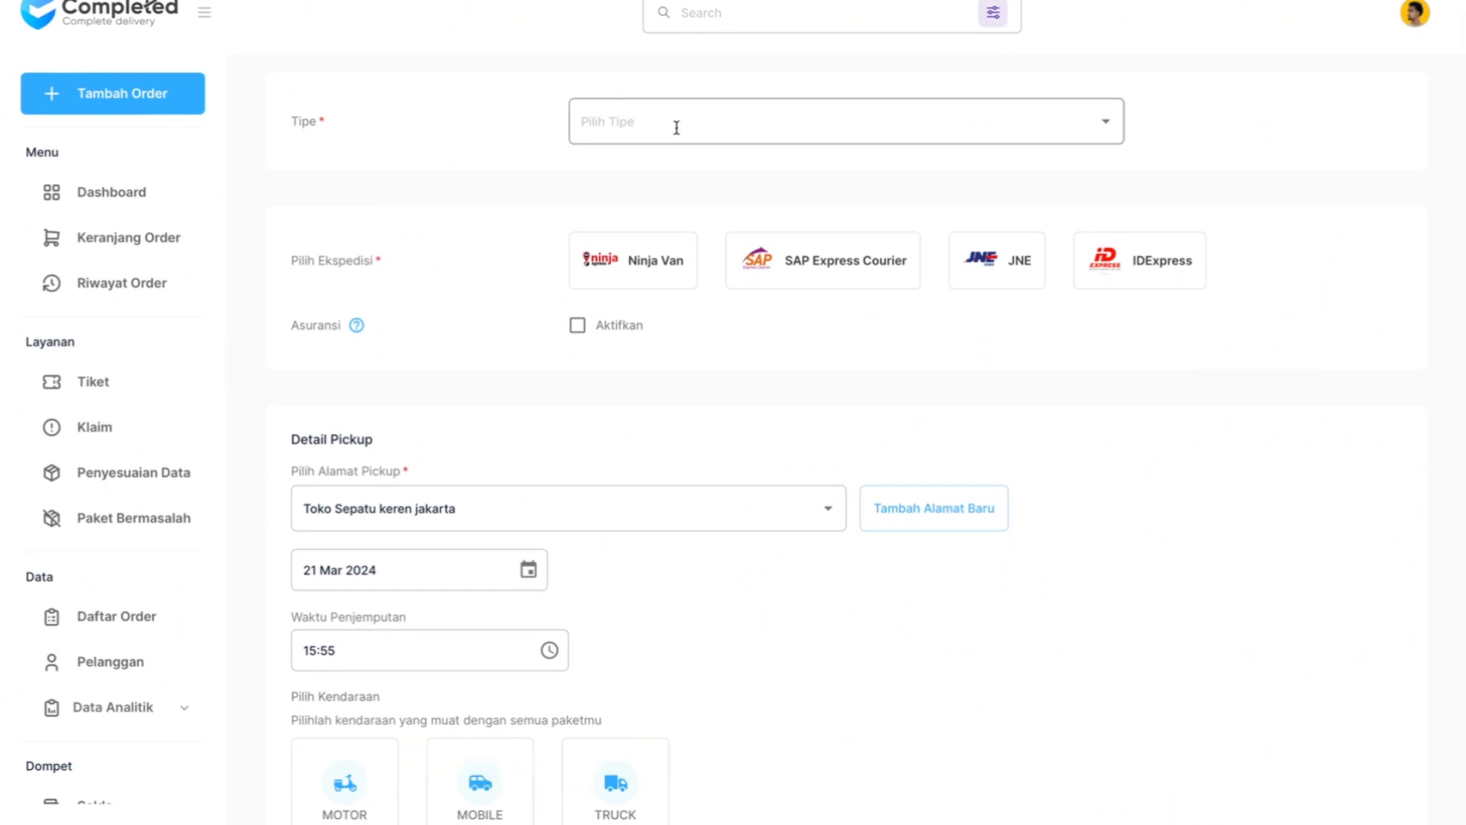
pyautogui.click(646, 131)
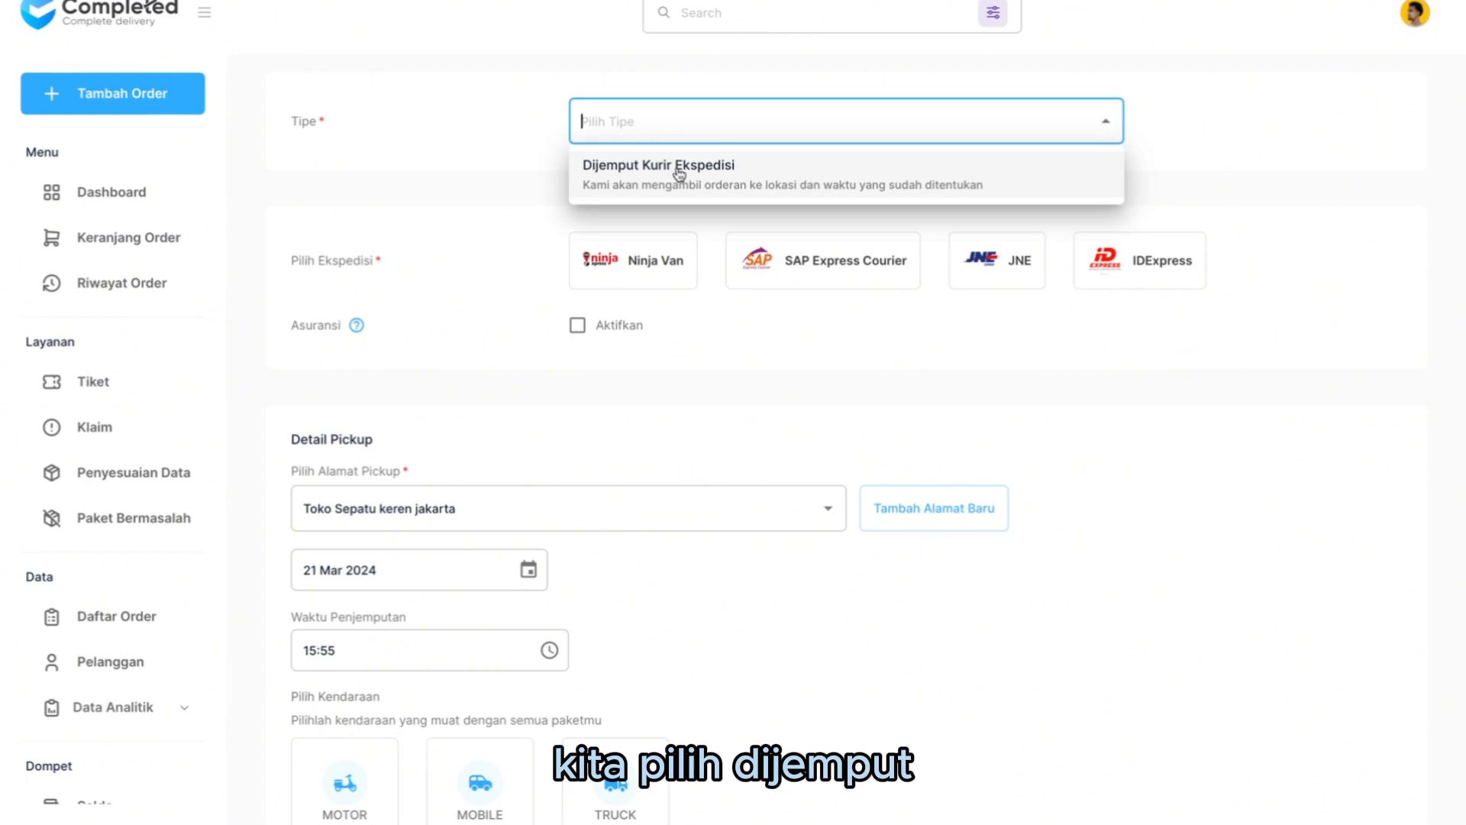
pyautogui.click(738, 188)
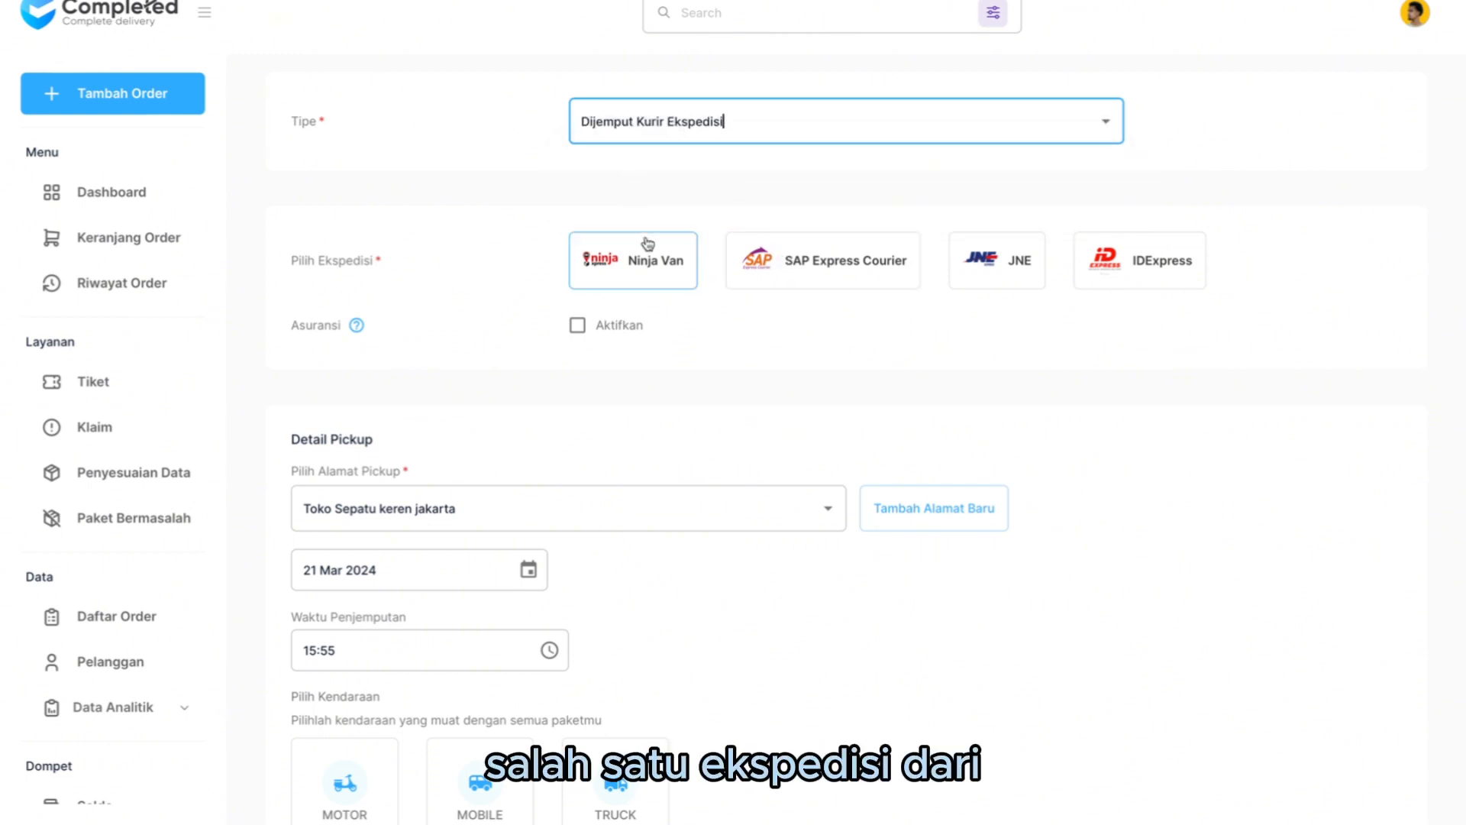
# - Choose Ninja Van as the order's courier with the Standard service type
pyautogui.click(1001, 254)
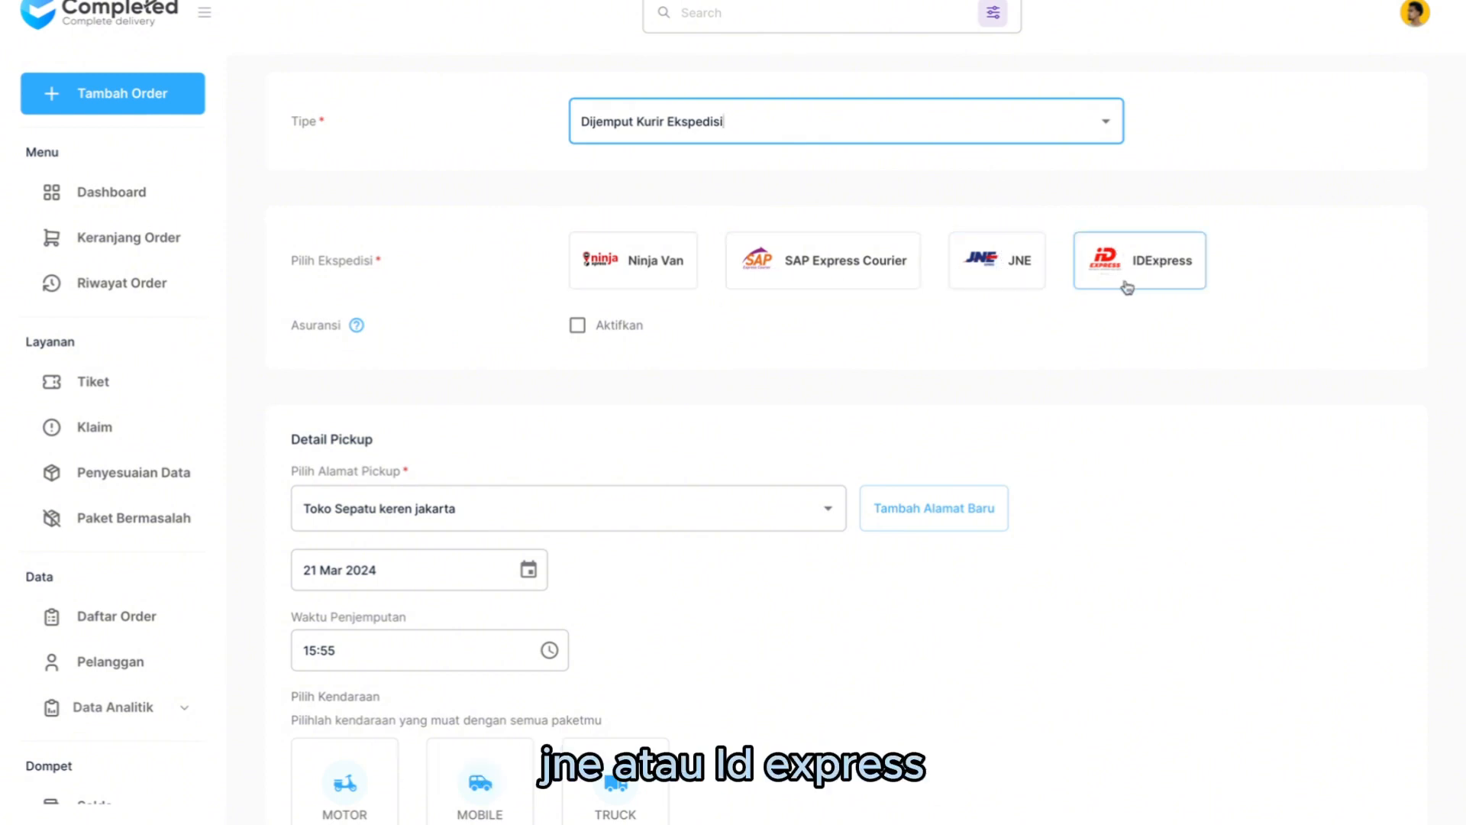
pyautogui.click(627, 263)
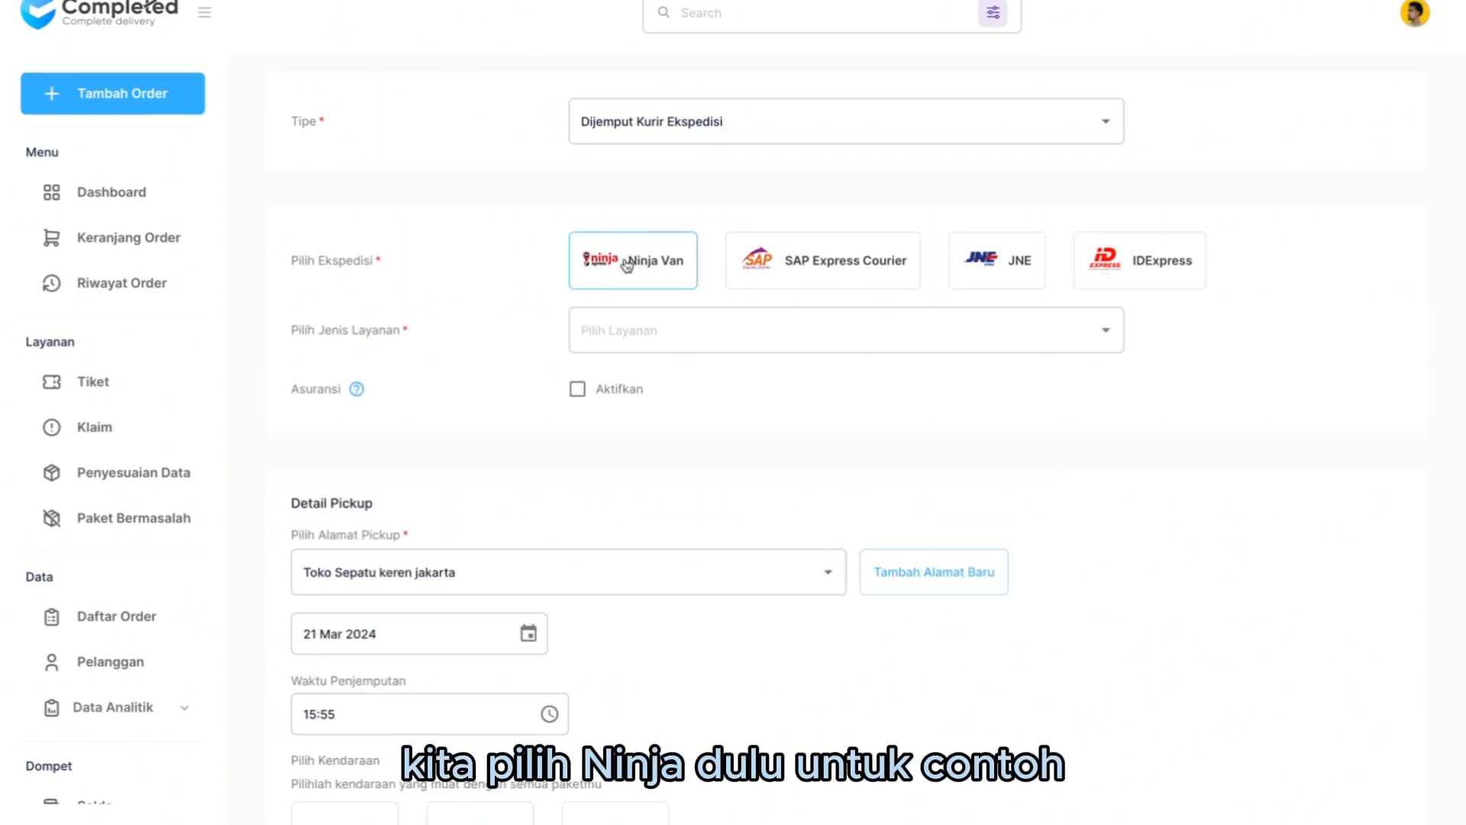
pyautogui.click(647, 345)
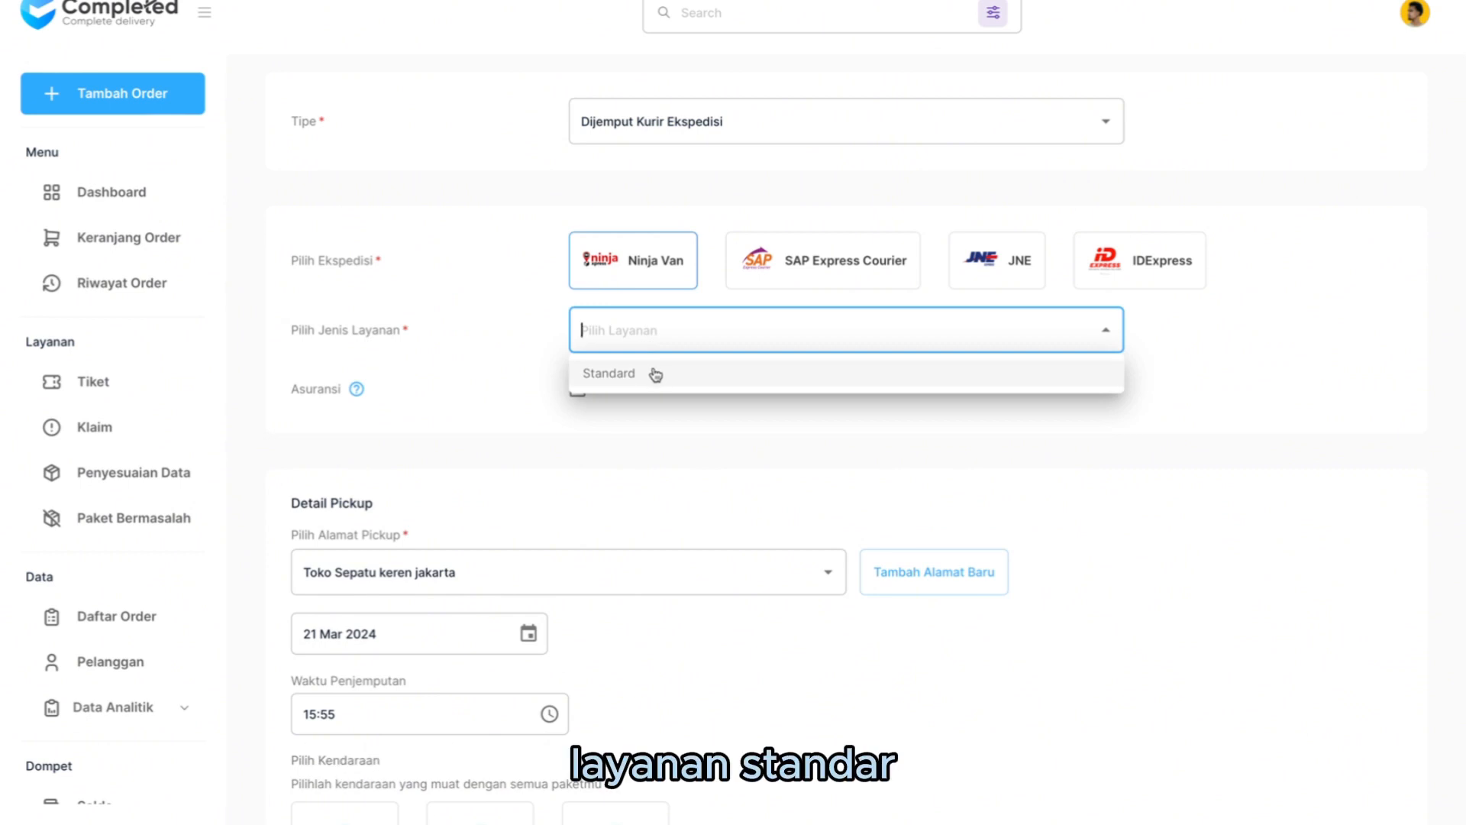
pyautogui.click(655, 374)
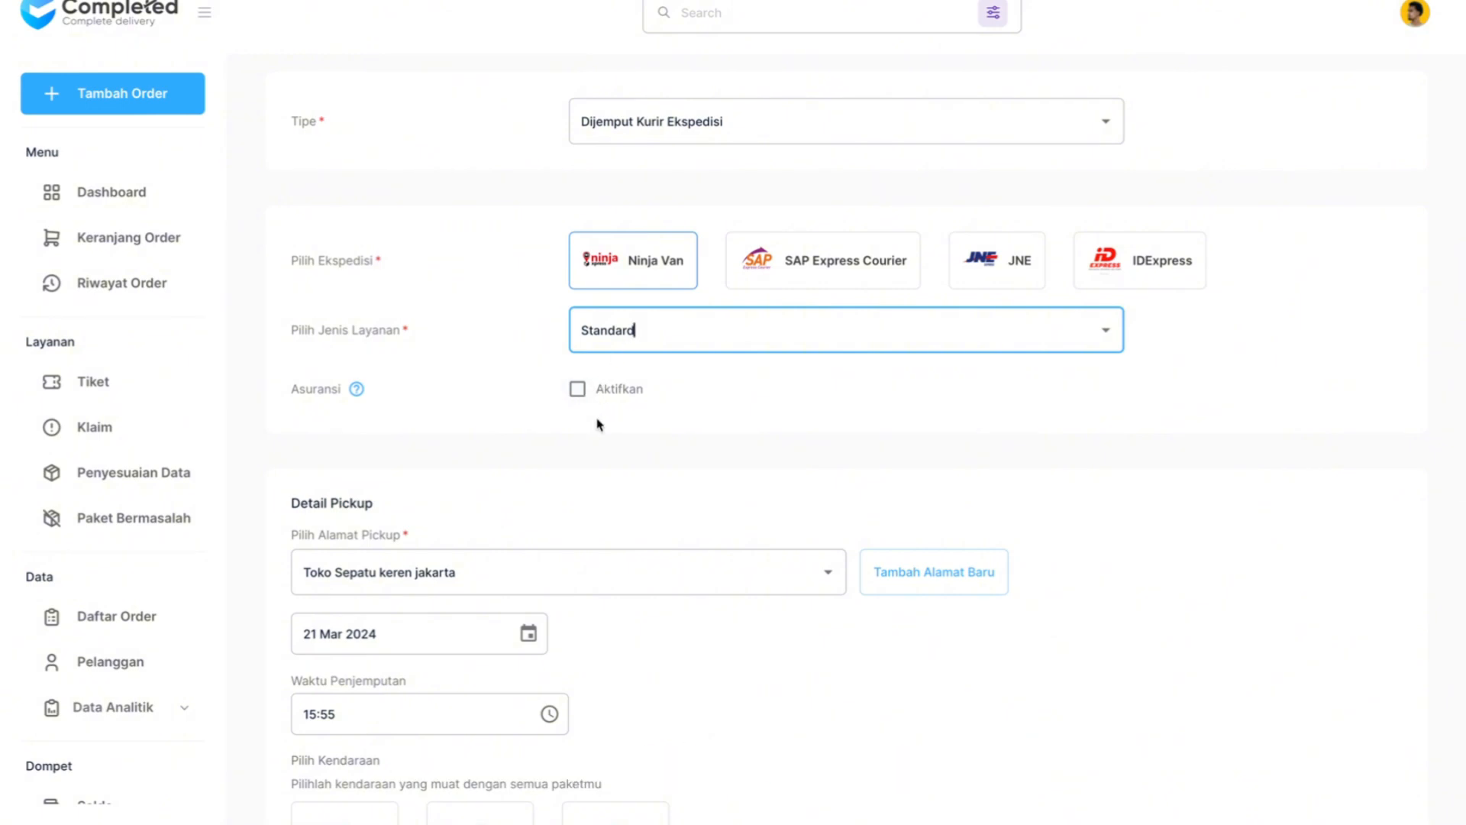
# - Select Toko Sepatu keren jakarta as the pickup address and 21 Mar 2024 as the pickup date
pyautogui.scroll(-1, 598, 424)
pyautogui.scroll(-1, 598, 424)
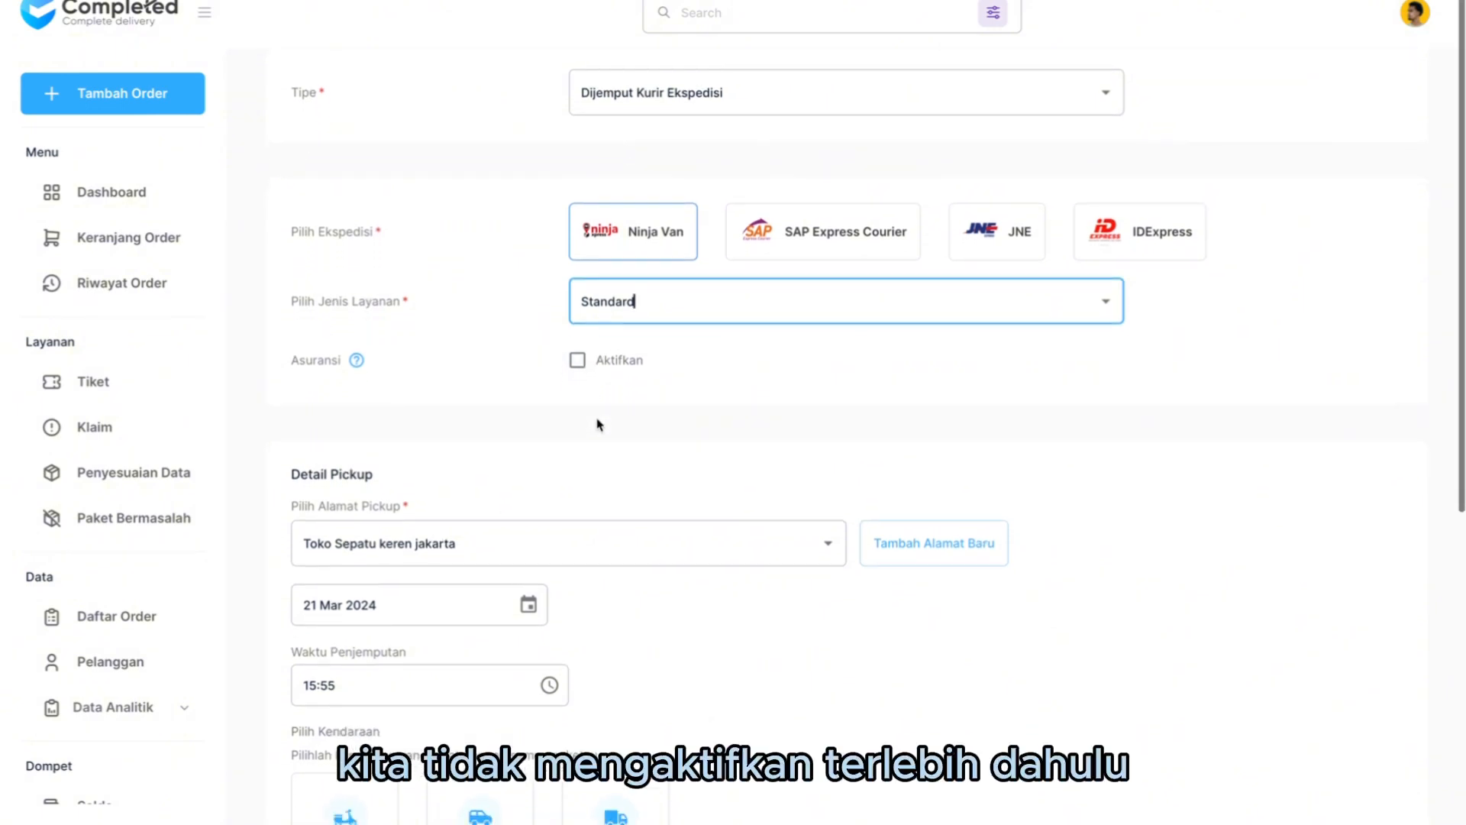
pyautogui.scroll(-3, 598, 425)
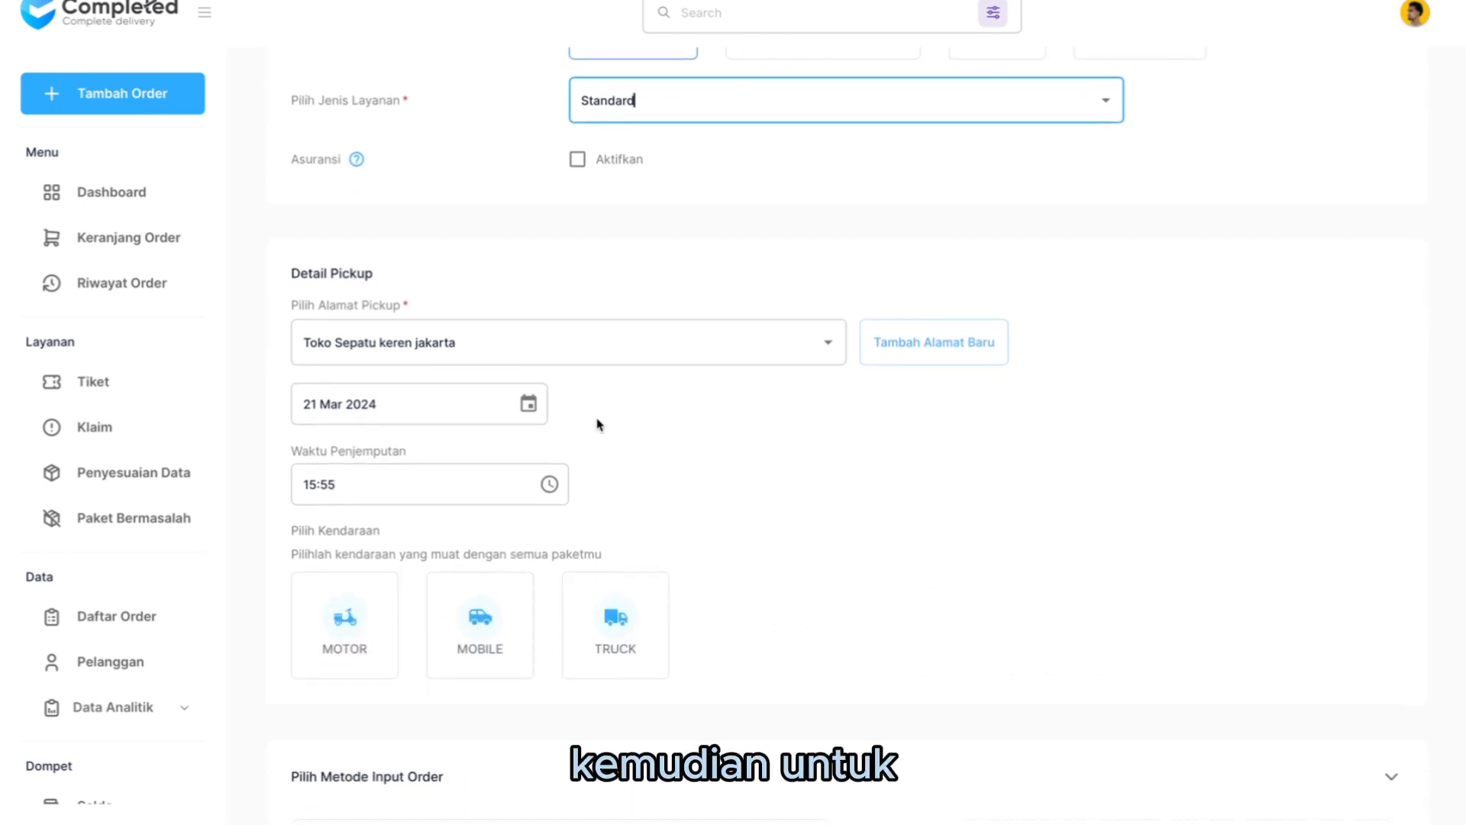
pyautogui.scroll(-1, 598, 425)
pyautogui.scroll(-2, 598, 425)
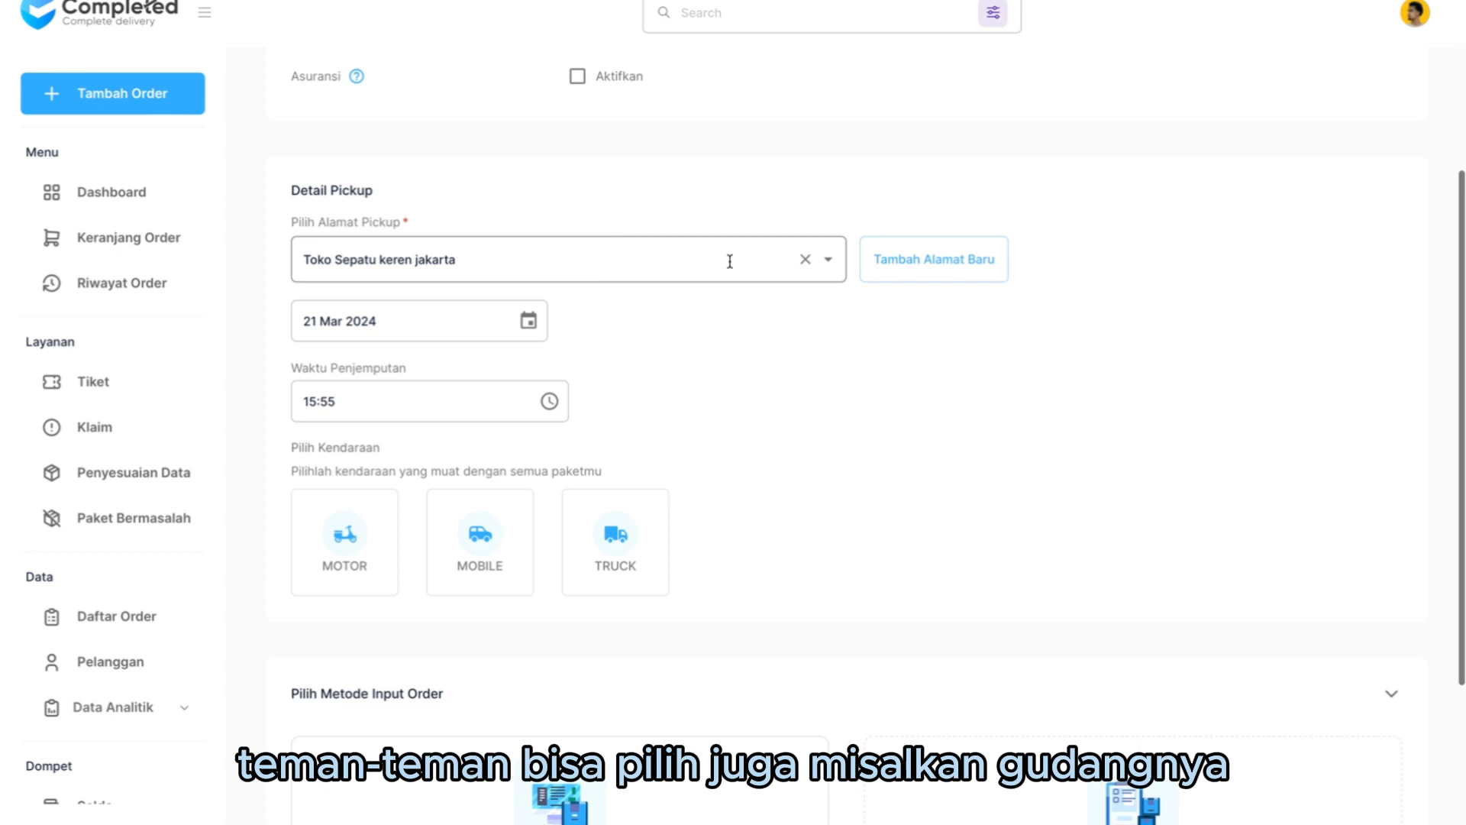
pyautogui.click(827, 266)
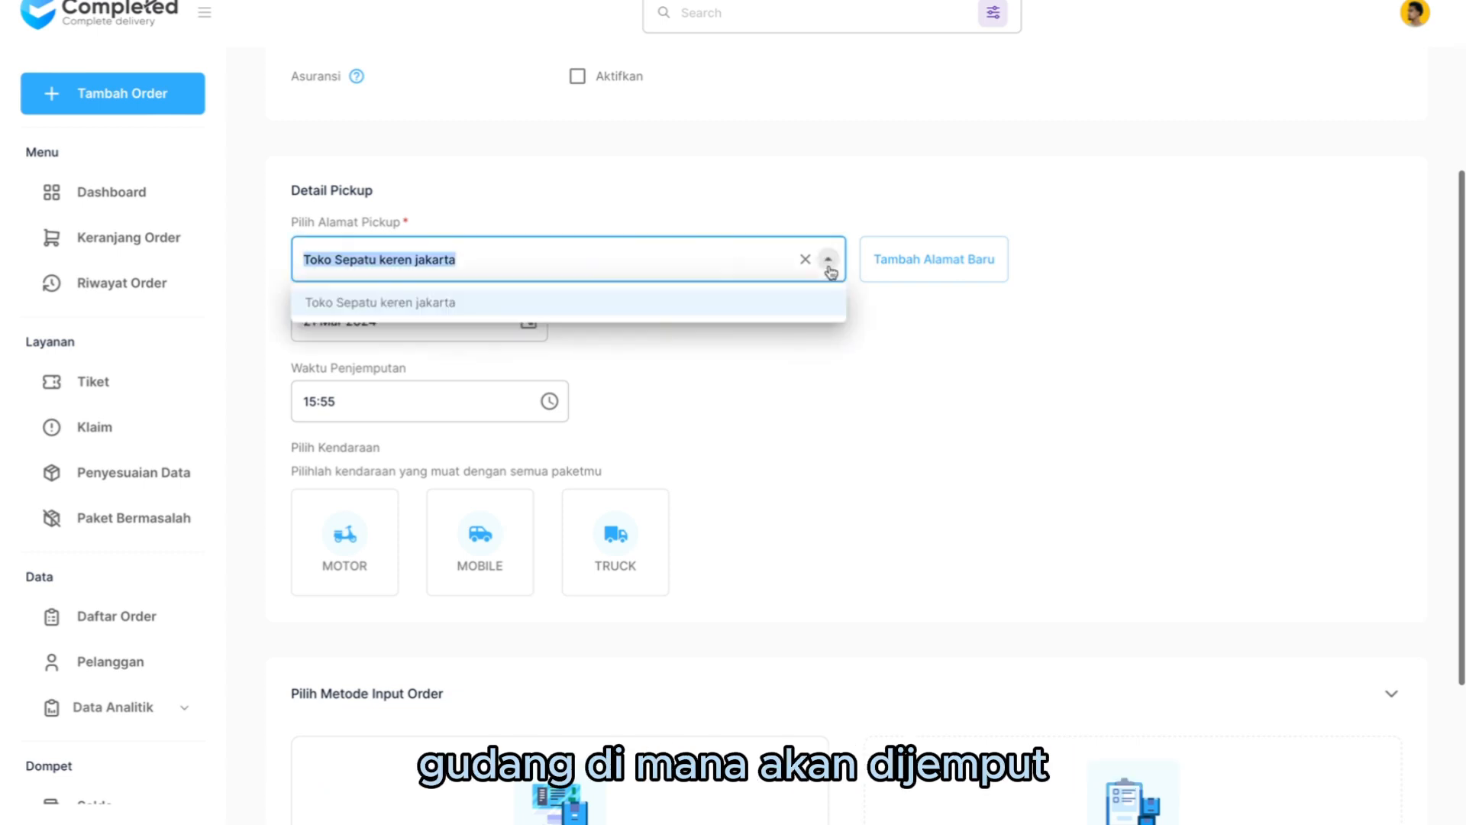
pyautogui.click(722, 308)
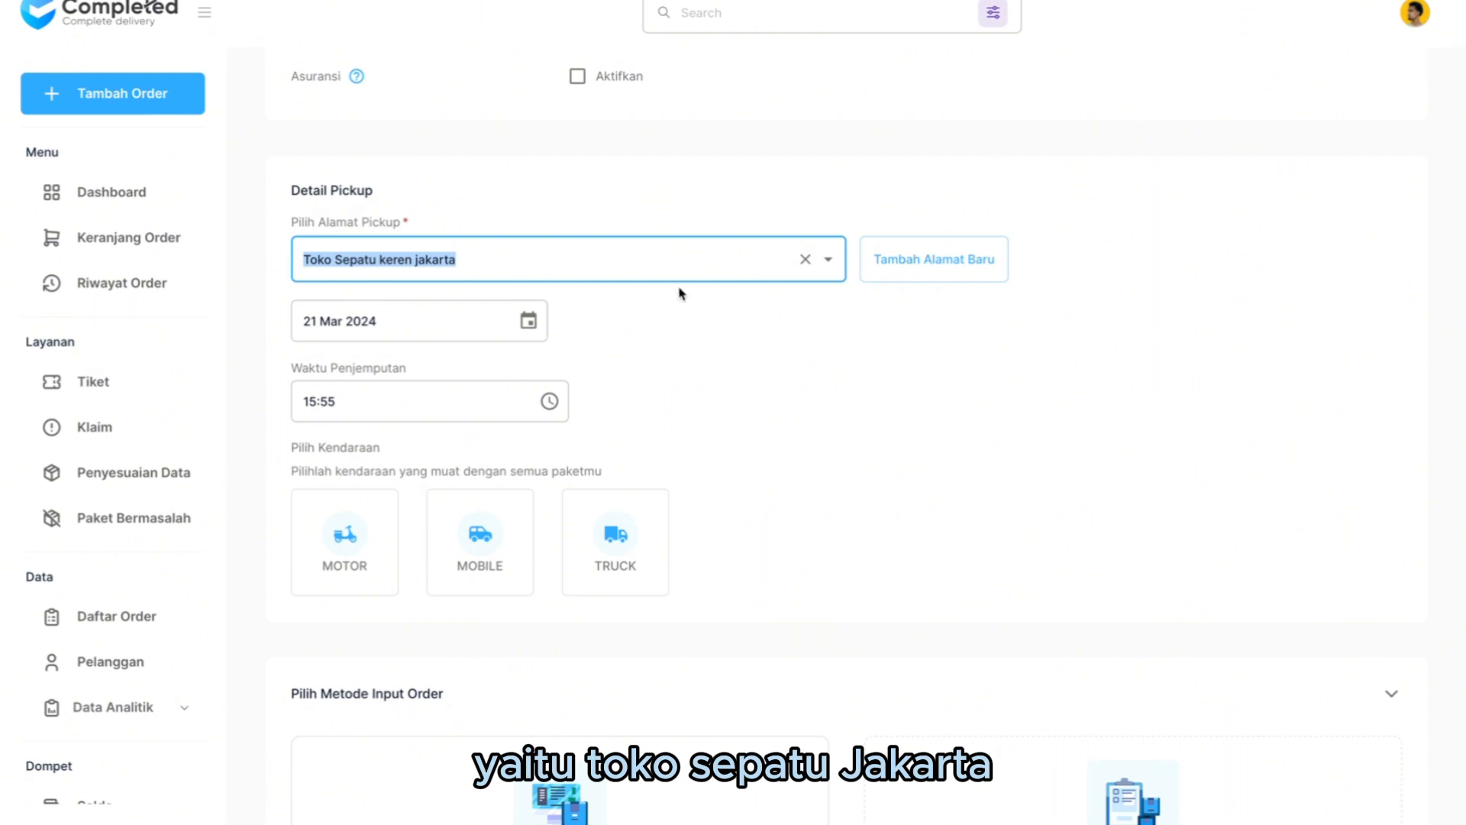
pyautogui.click(528, 321)
pyautogui.click(430, 538)
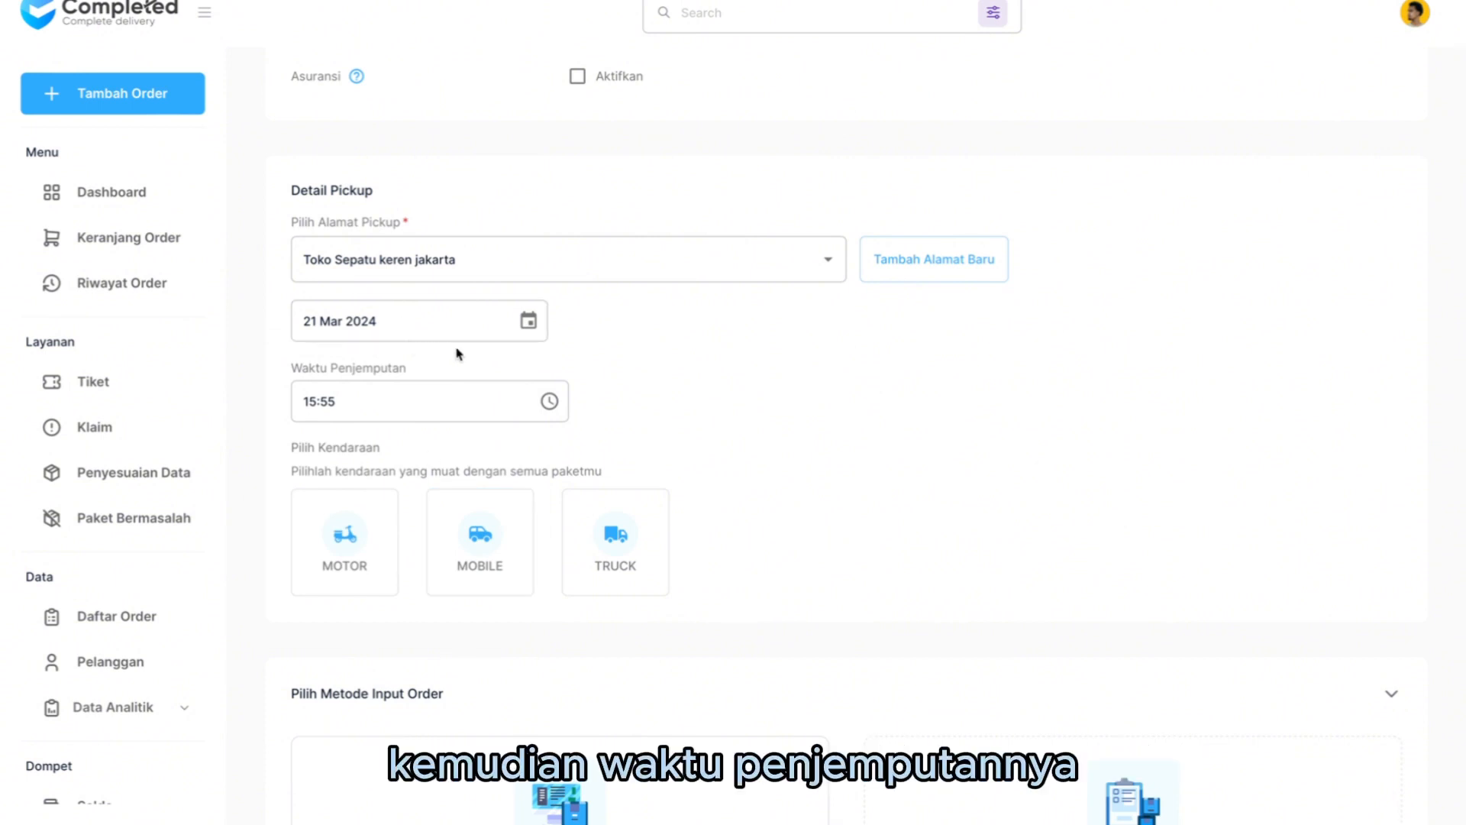
# - Set the pickup time to 16:55 and choose MOBILE as the pickup vehicle
pyautogui.click(550, 401)
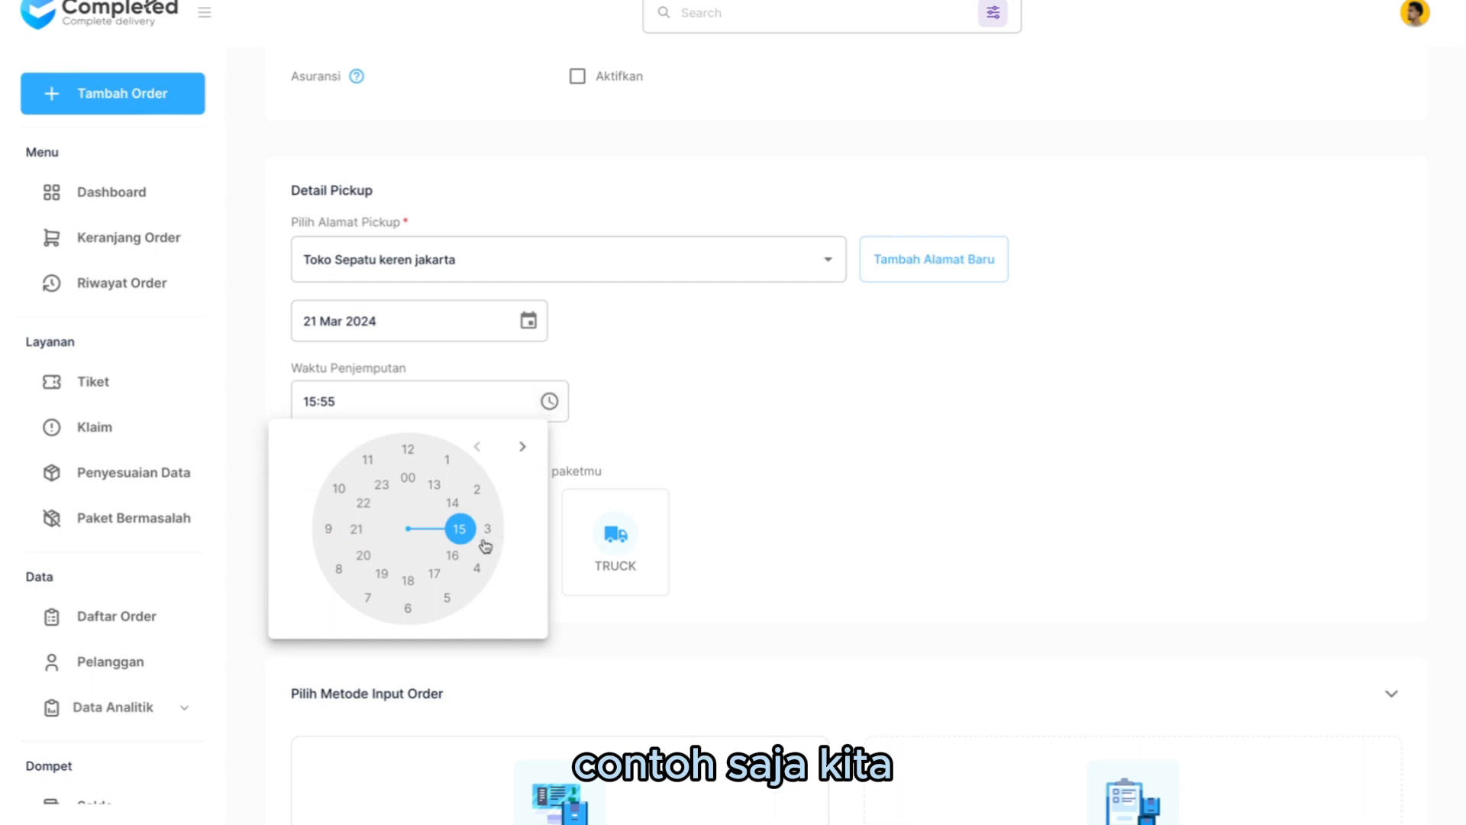
pyautogui.click(453, 555)
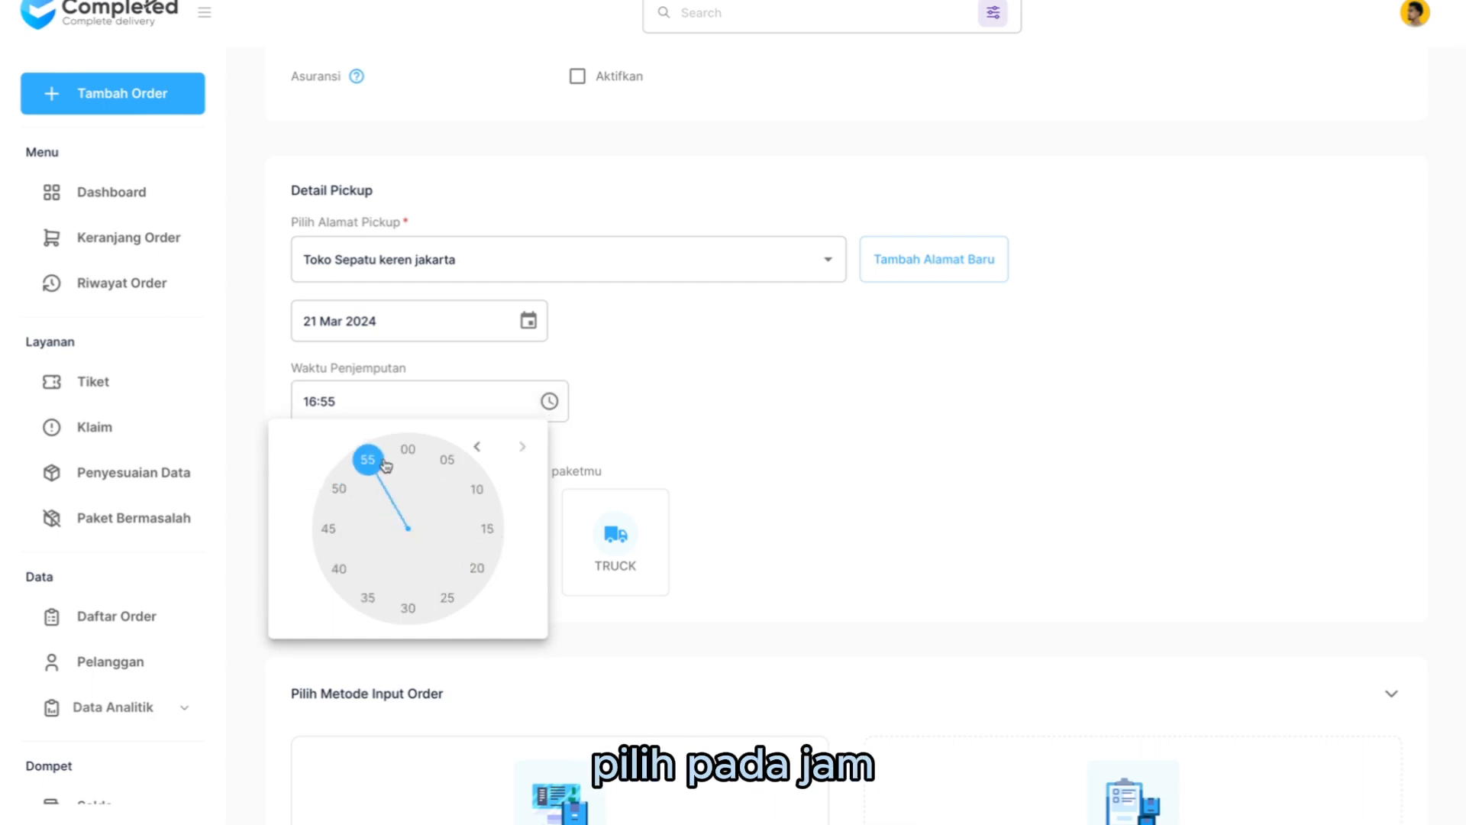
pyautogui.click(647, 428)
pyautogui.scroll(-2, 611, 420)
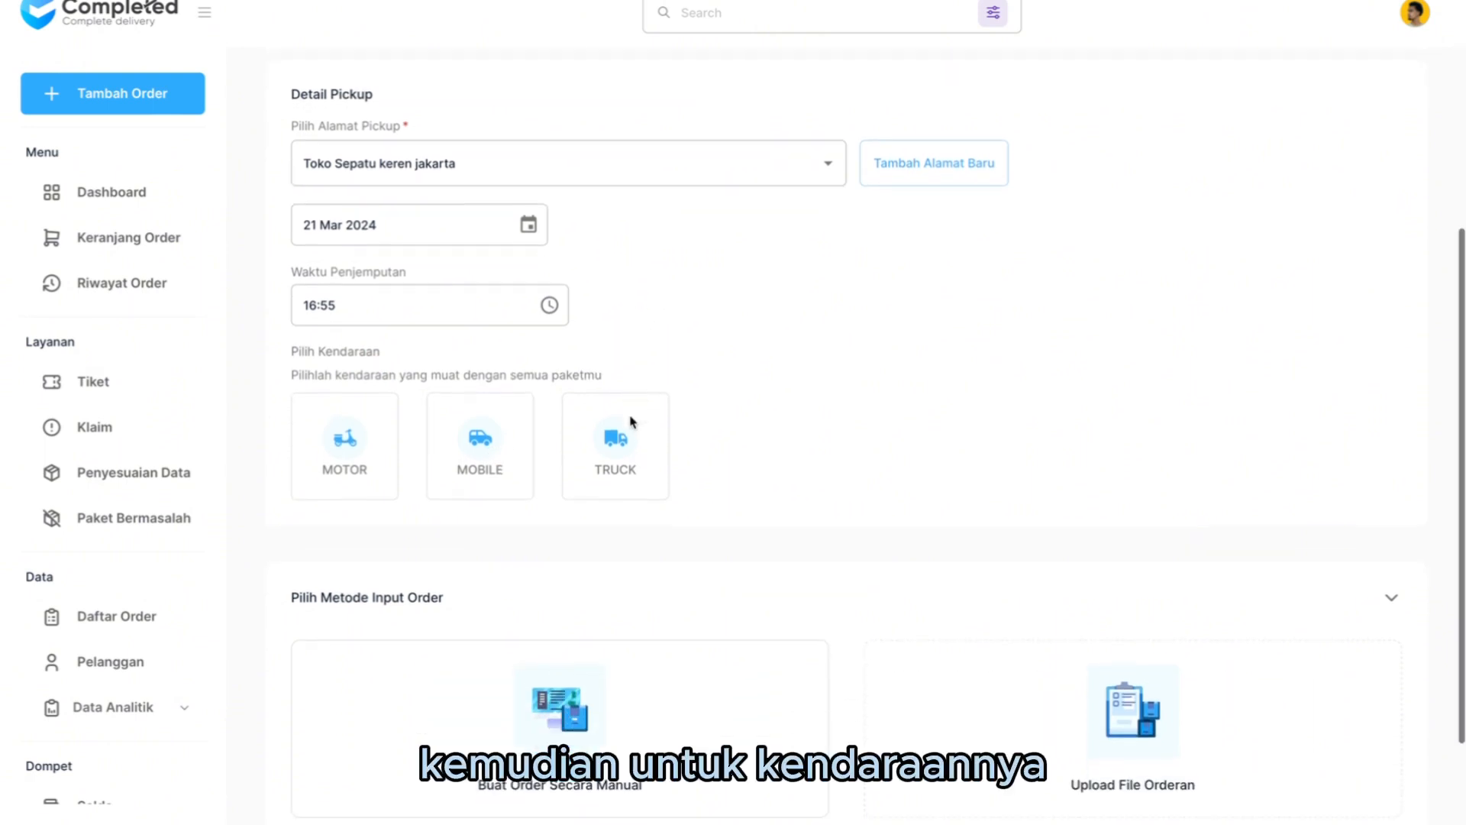
pyautogui.click(496, 425)
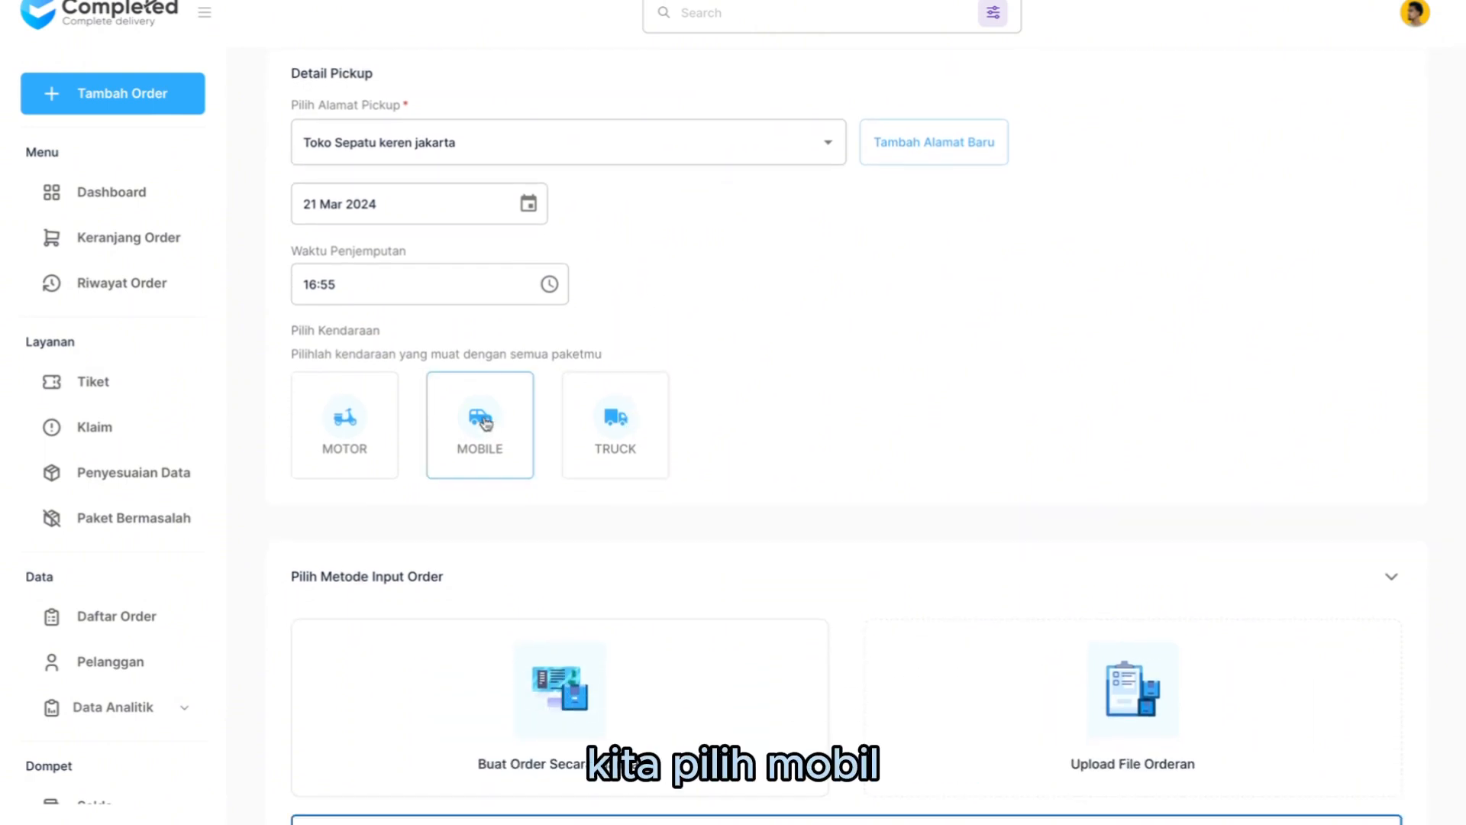
pyautogui.click(480, 422)
# - Review the order form and proceed to adding orders with the Upload File Orderan input method
pyautogui.scroll(-2, 942, 448)
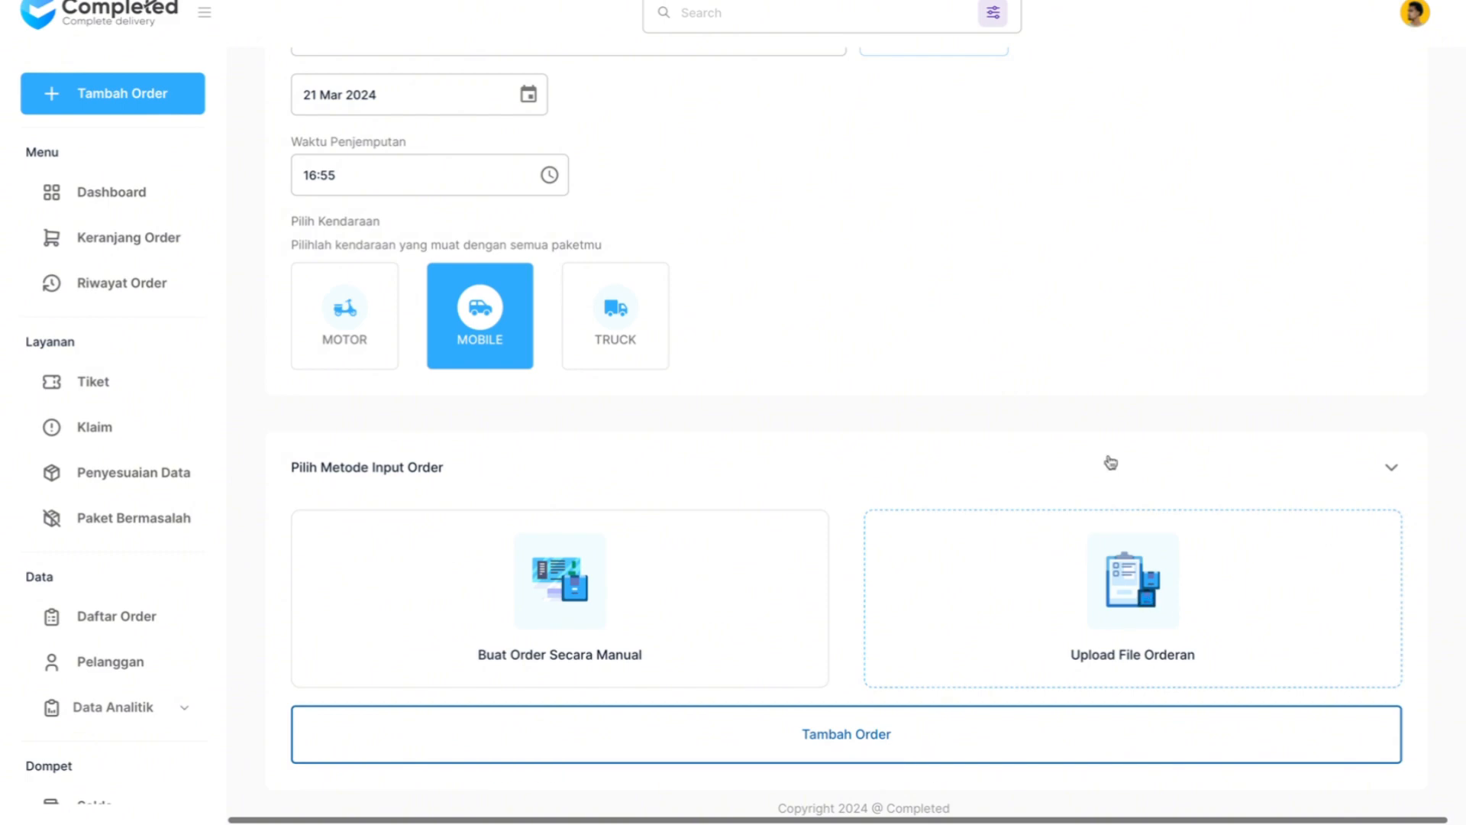
pyautogui.scroll(7, 1069, 404)
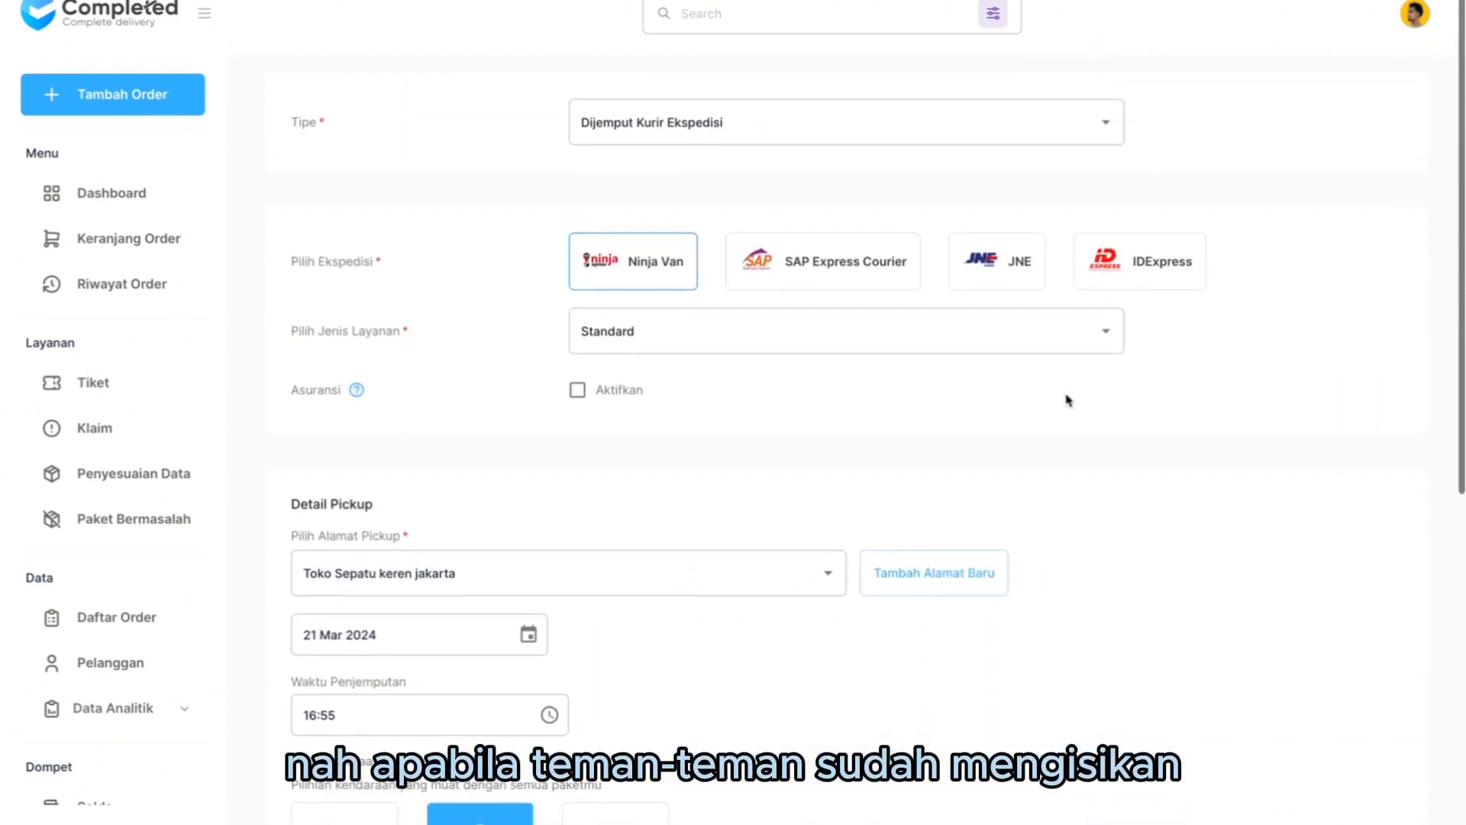
pyautogui.scroll(-7, 1068, 400)
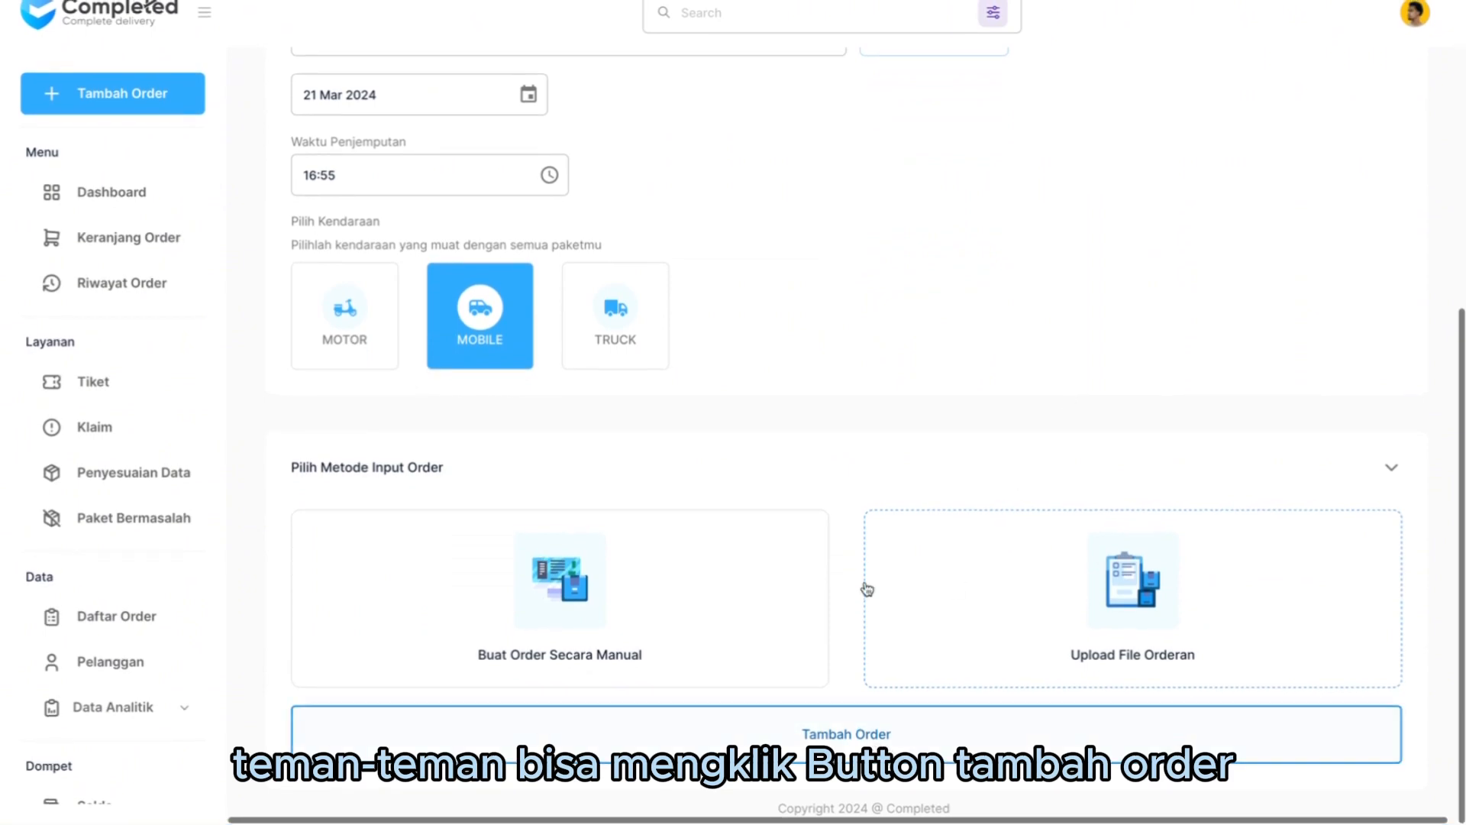
pyautogui.click(875, 747)
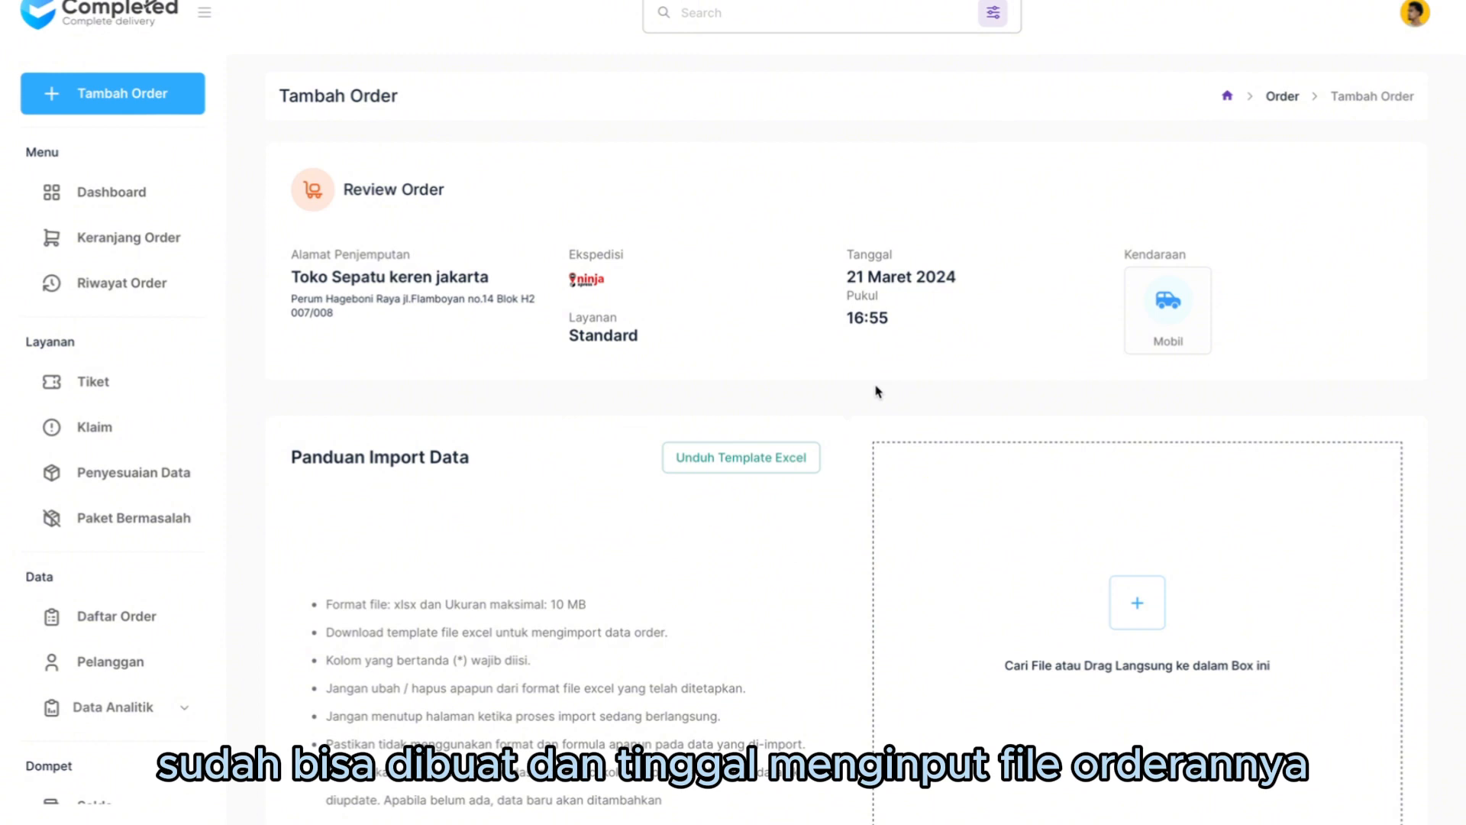
# - Download the Excel order template, allowing downloads from completed.co.id, and open the downloaded file
pyautogui.scroll(-1, 820, 550)
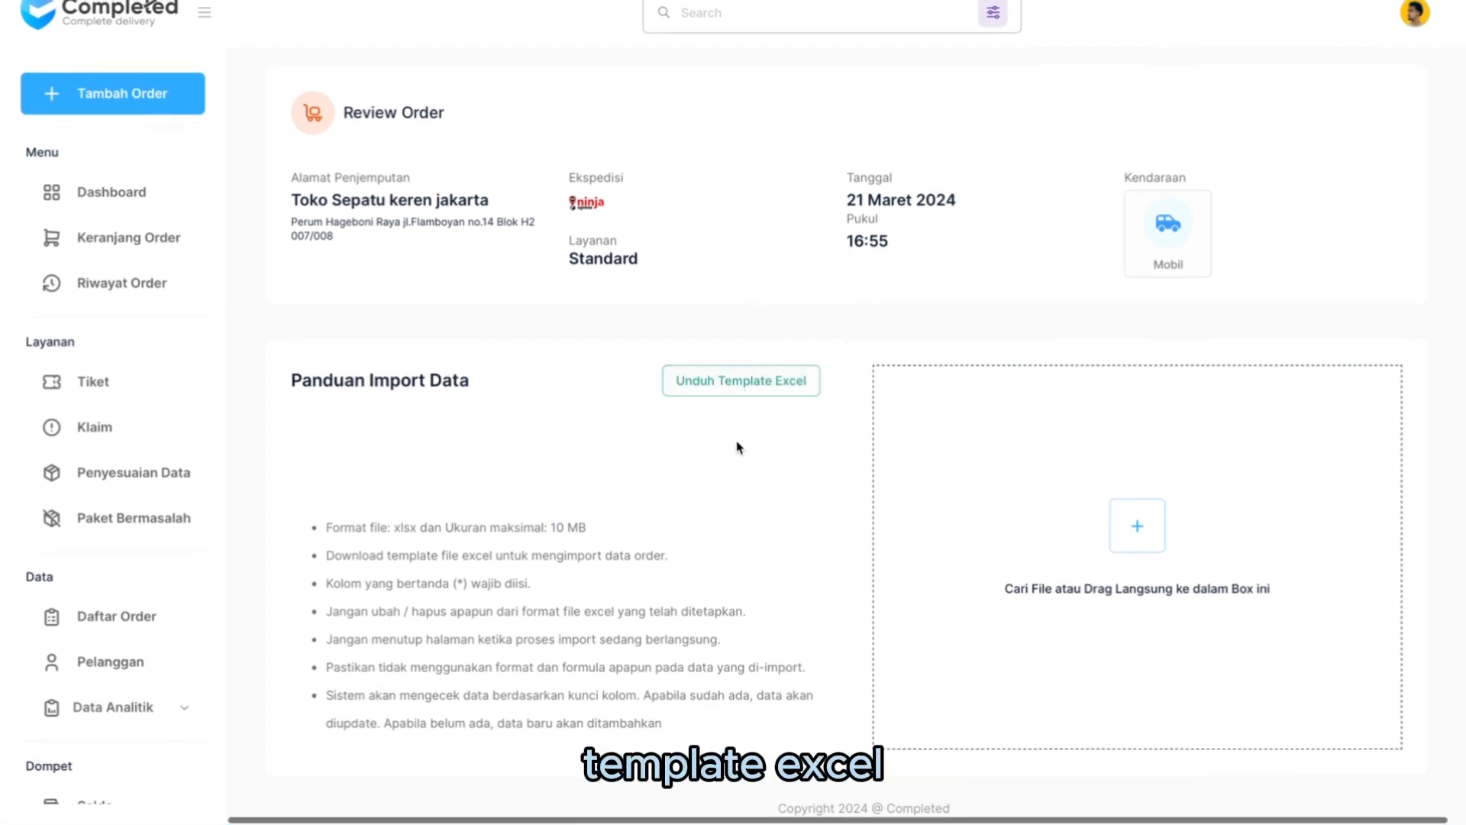
pyautogui.click(745, 382)
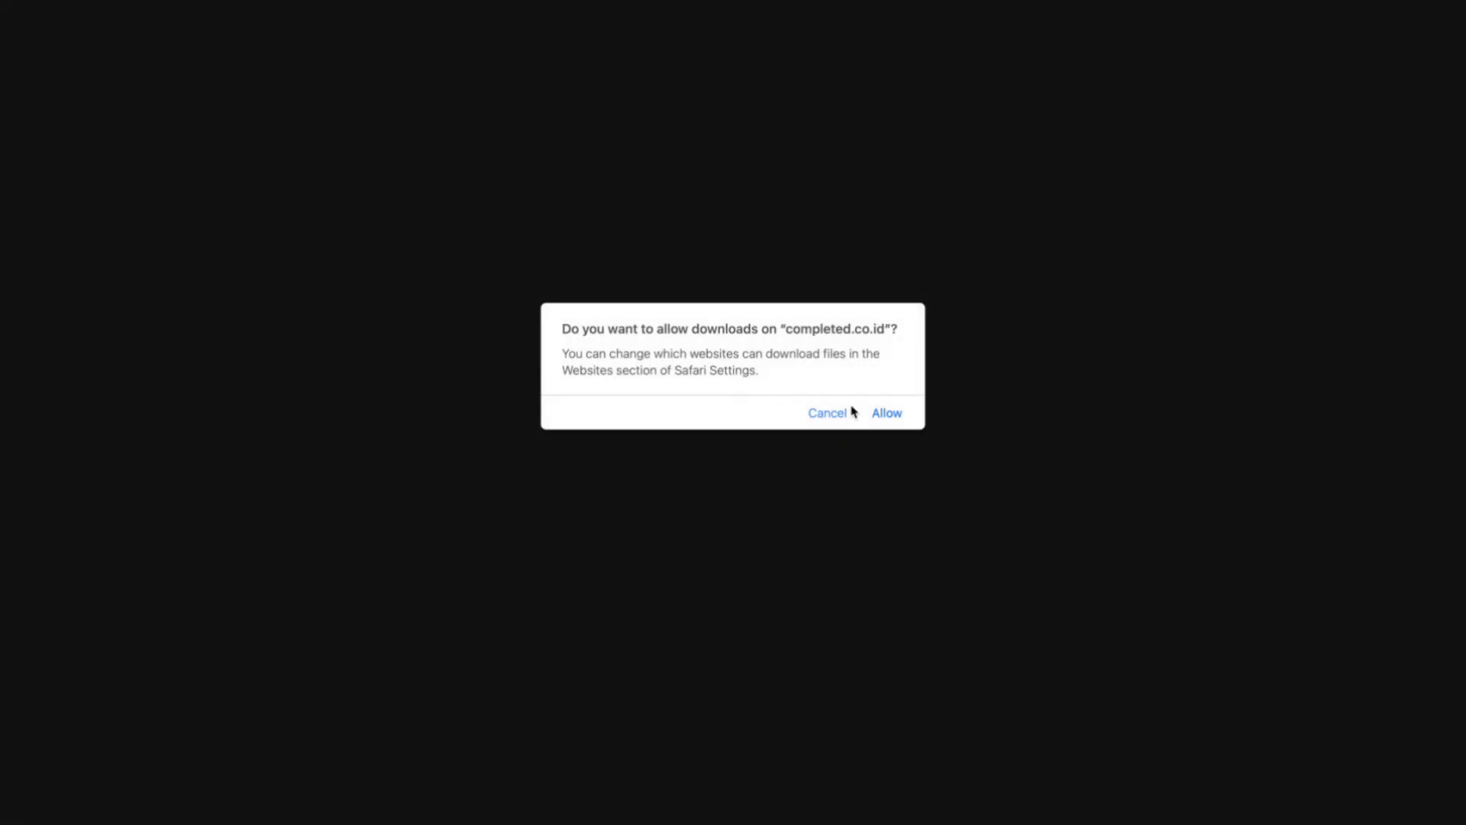
pyautogui.click(885, 414)
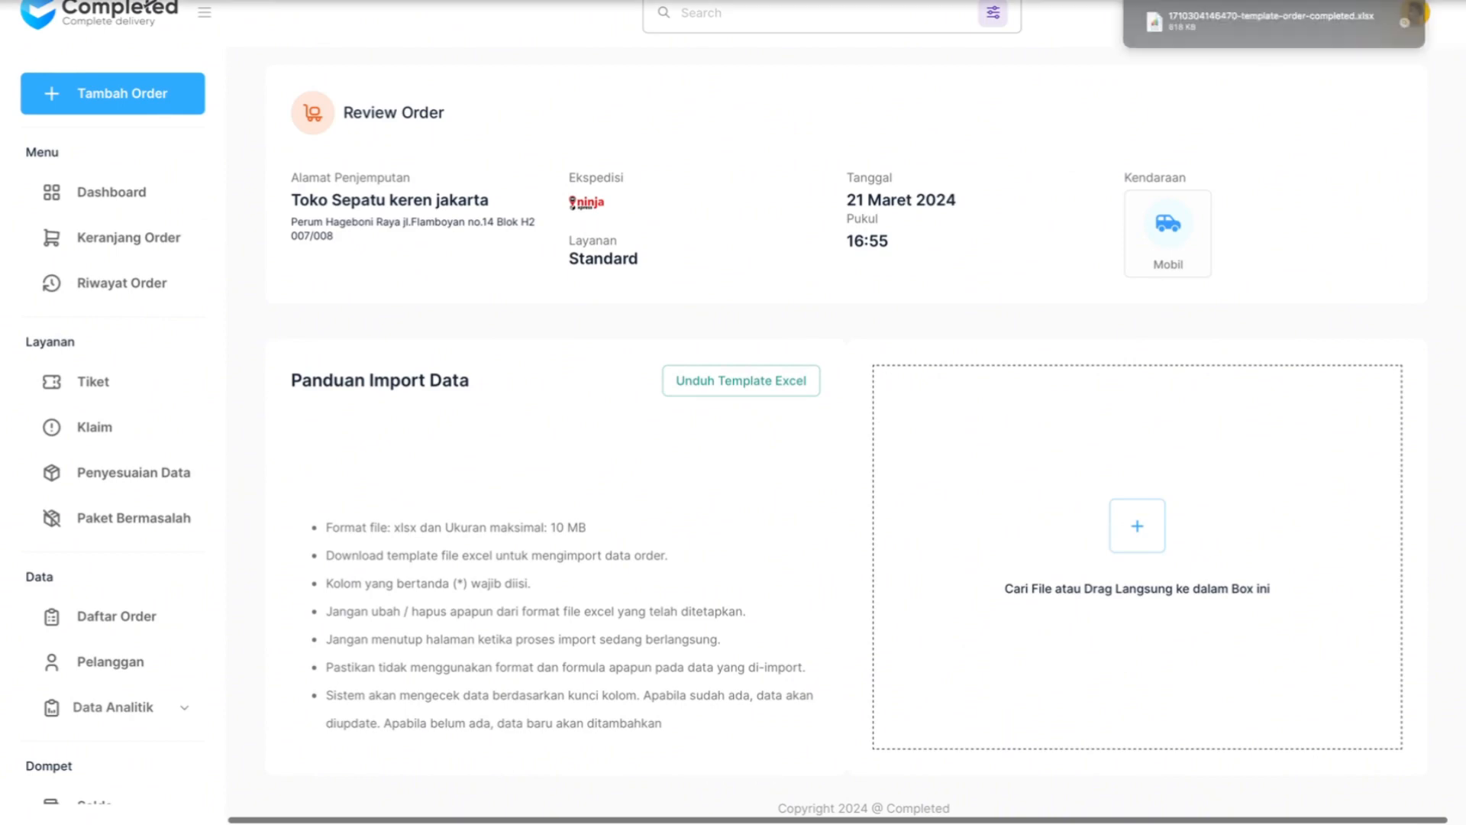
pyautogui.doubleClick(1286, 25)
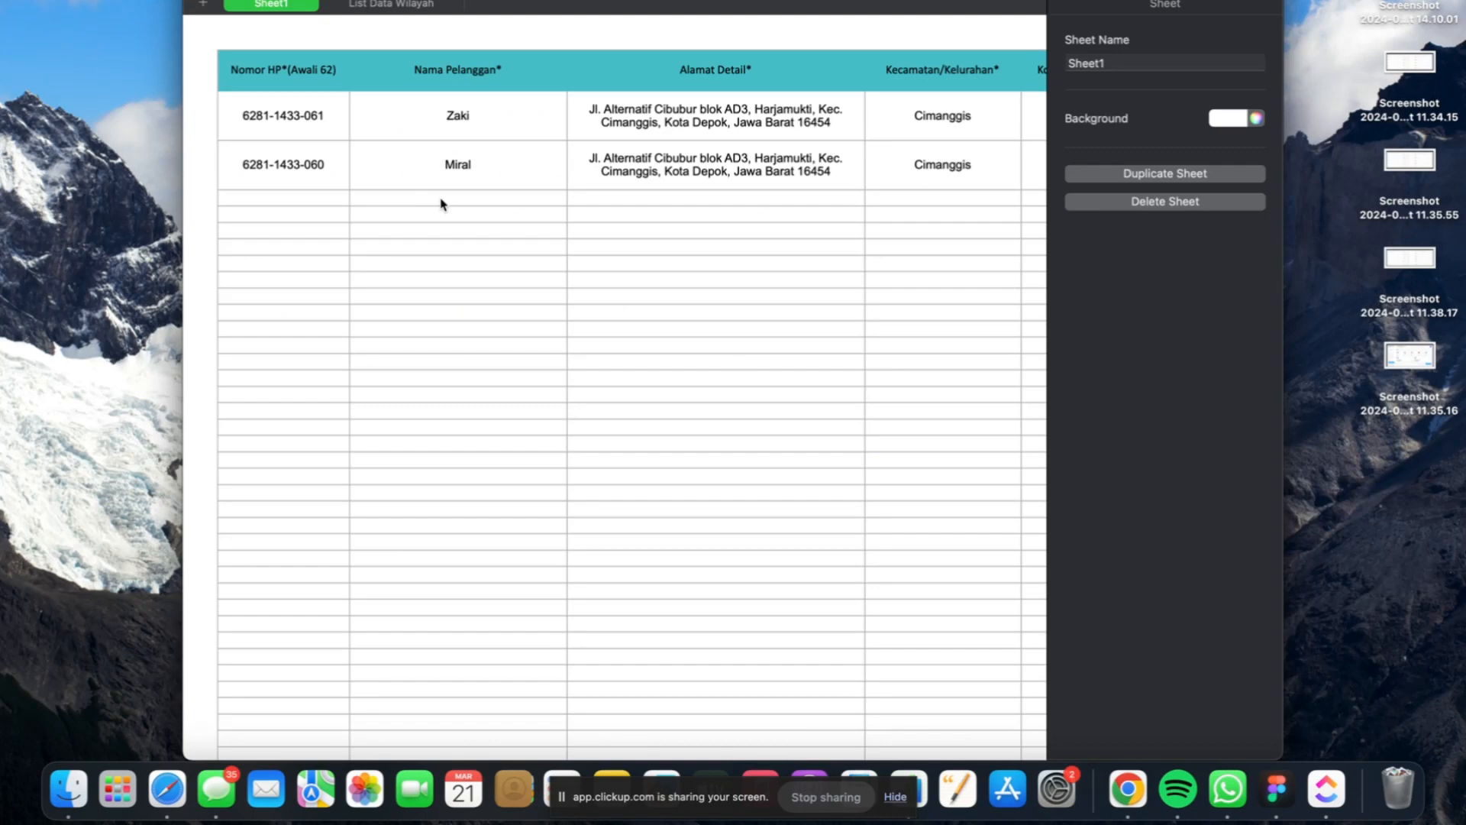
# - Examine the order template's columns for phone number, customer name, detailed address, district, postal code, payment method and COD value
pyautogui.hscroll(2, 563, 202)
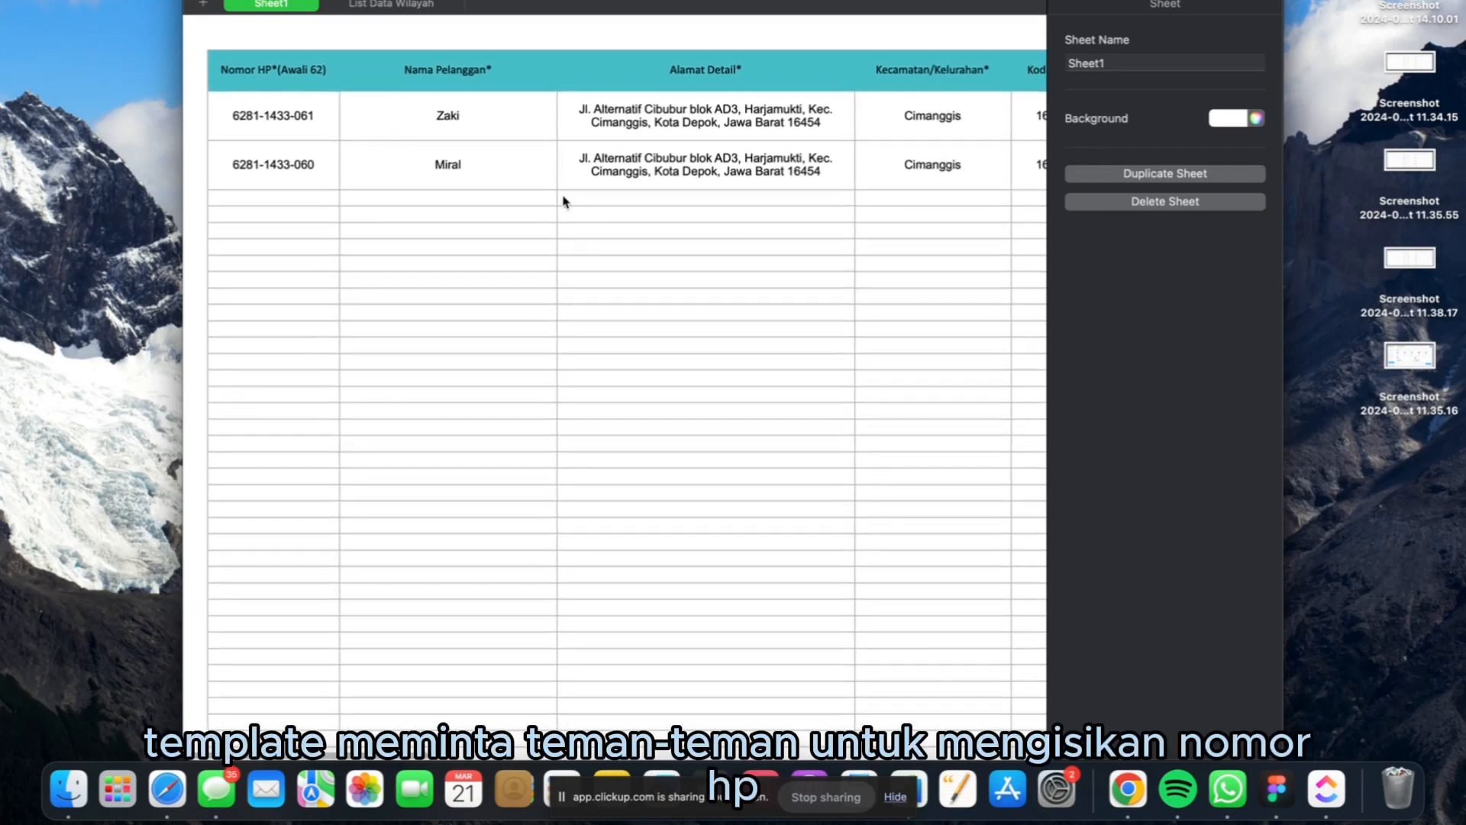
pyautogui.hscroll(5, 524, 113)
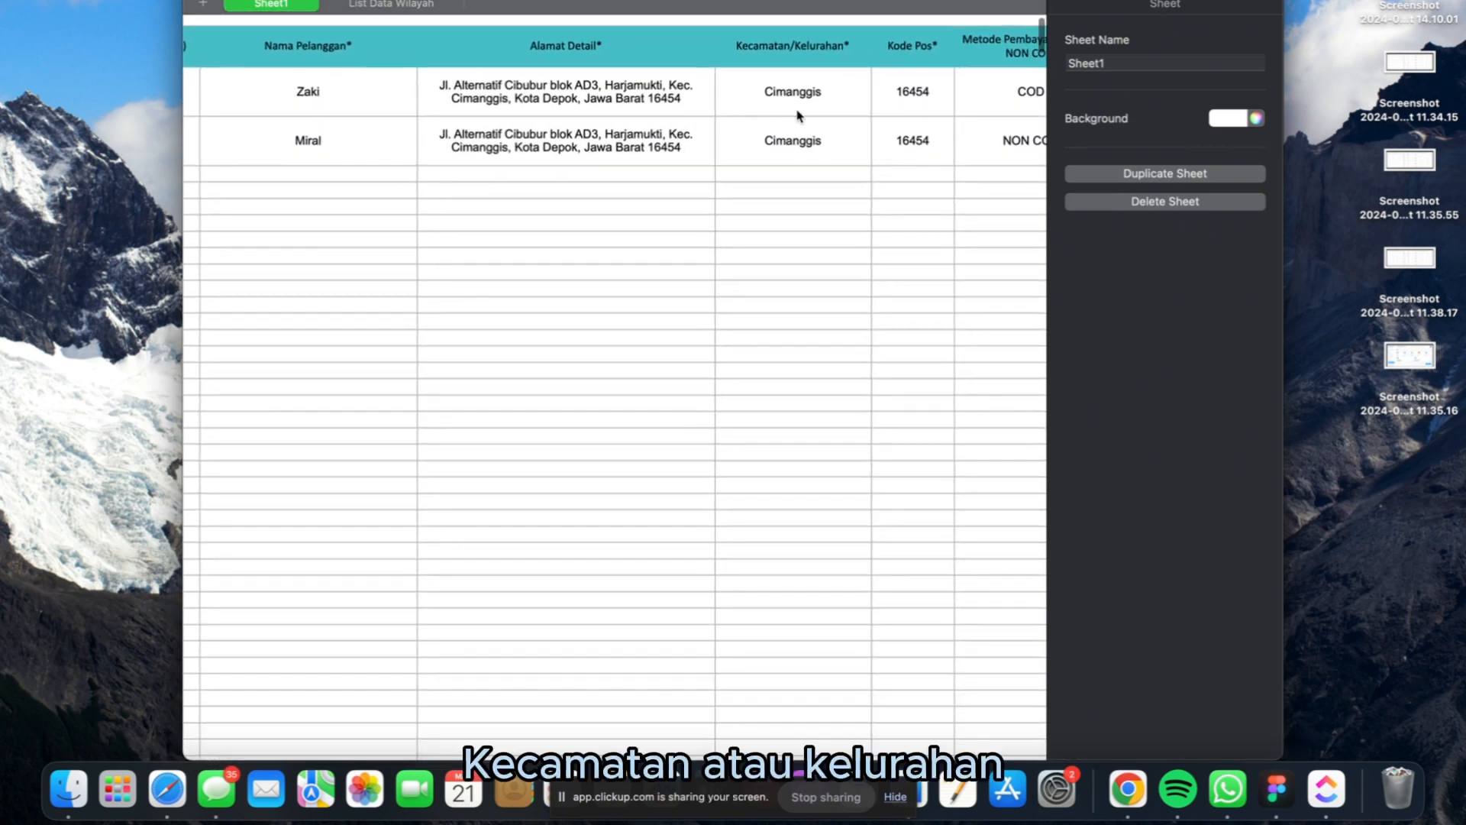
pyautogui.hscroll(2, 795, 114)
pyautogui.hscroll(2, 854, 115)
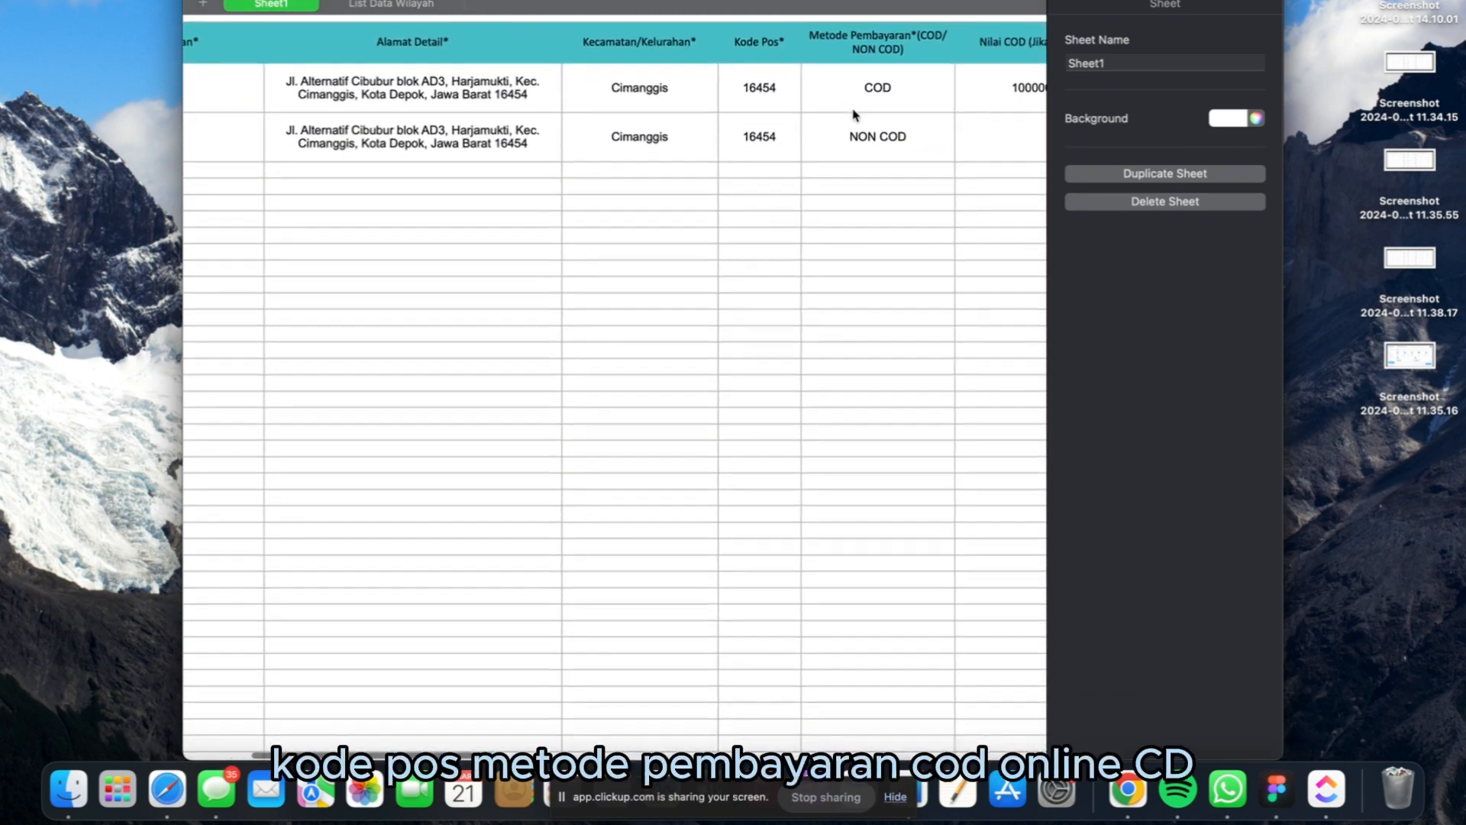
pyautogui.hscroll(2, 896, 102)
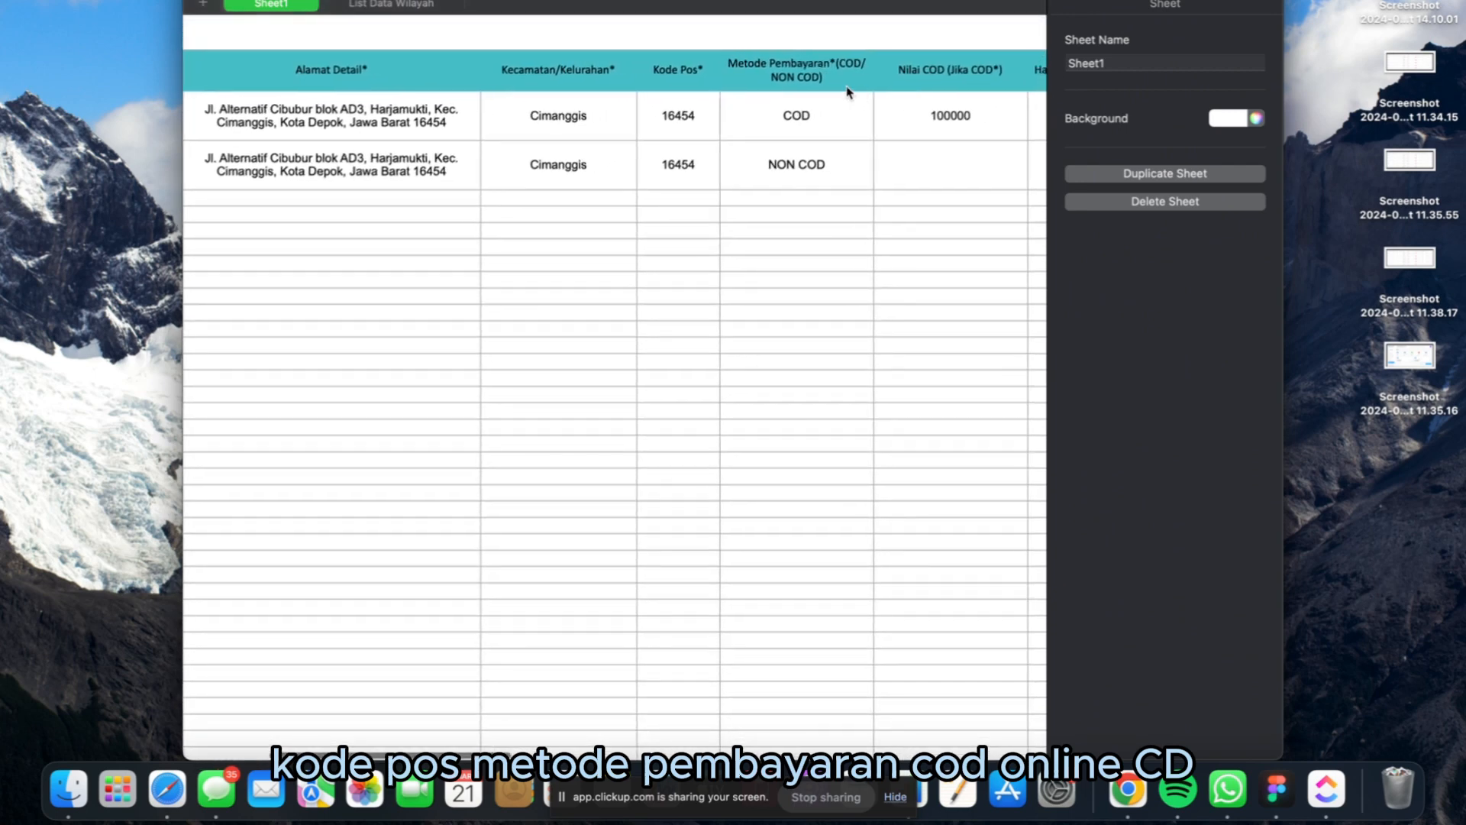
pyautogui.hscroll(2, 836, 110)
pyautogui.hscroll(1, 836, 110)
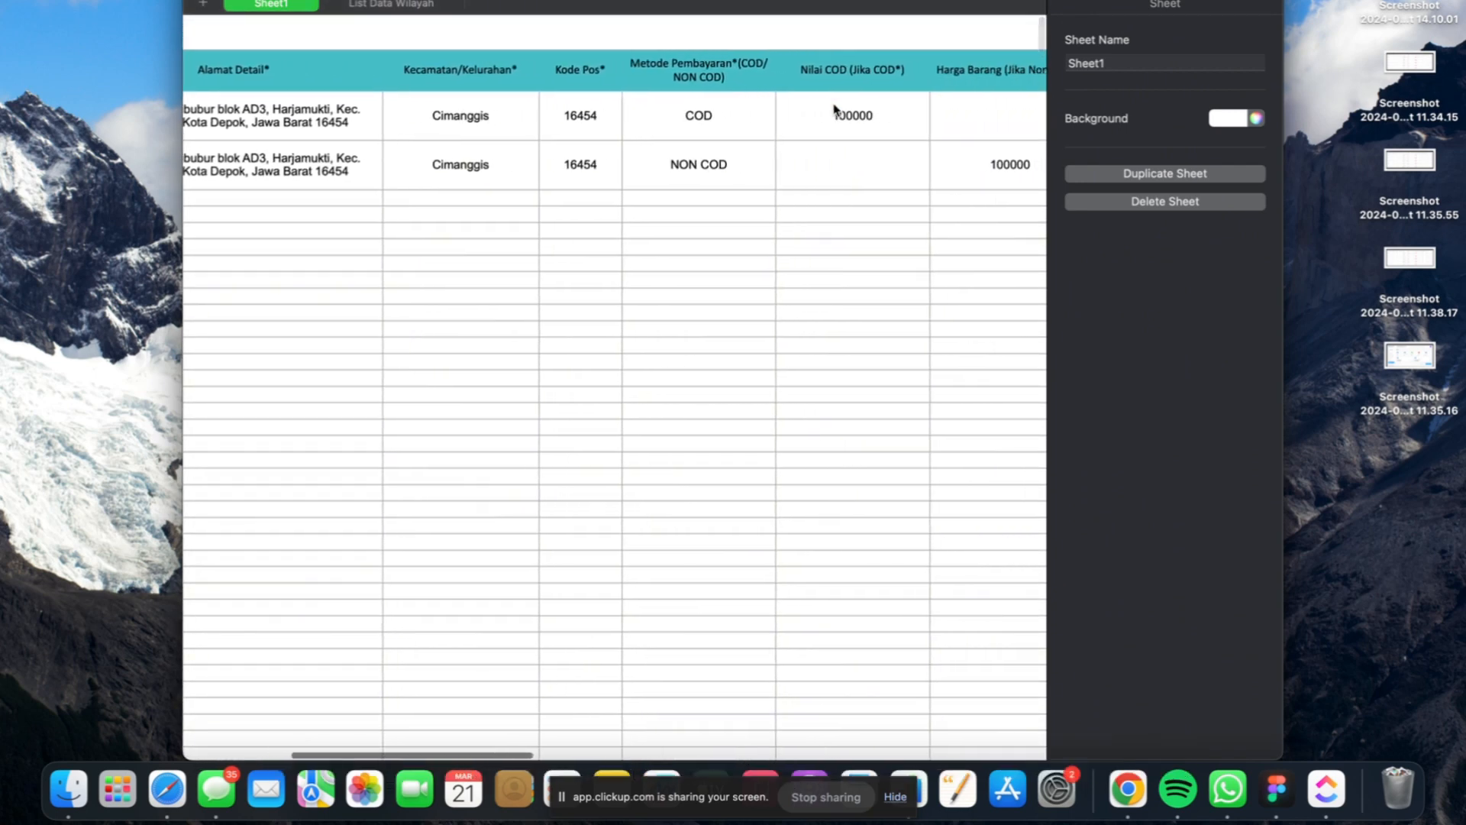
pyautogui.hscroll(2, 843, 121)
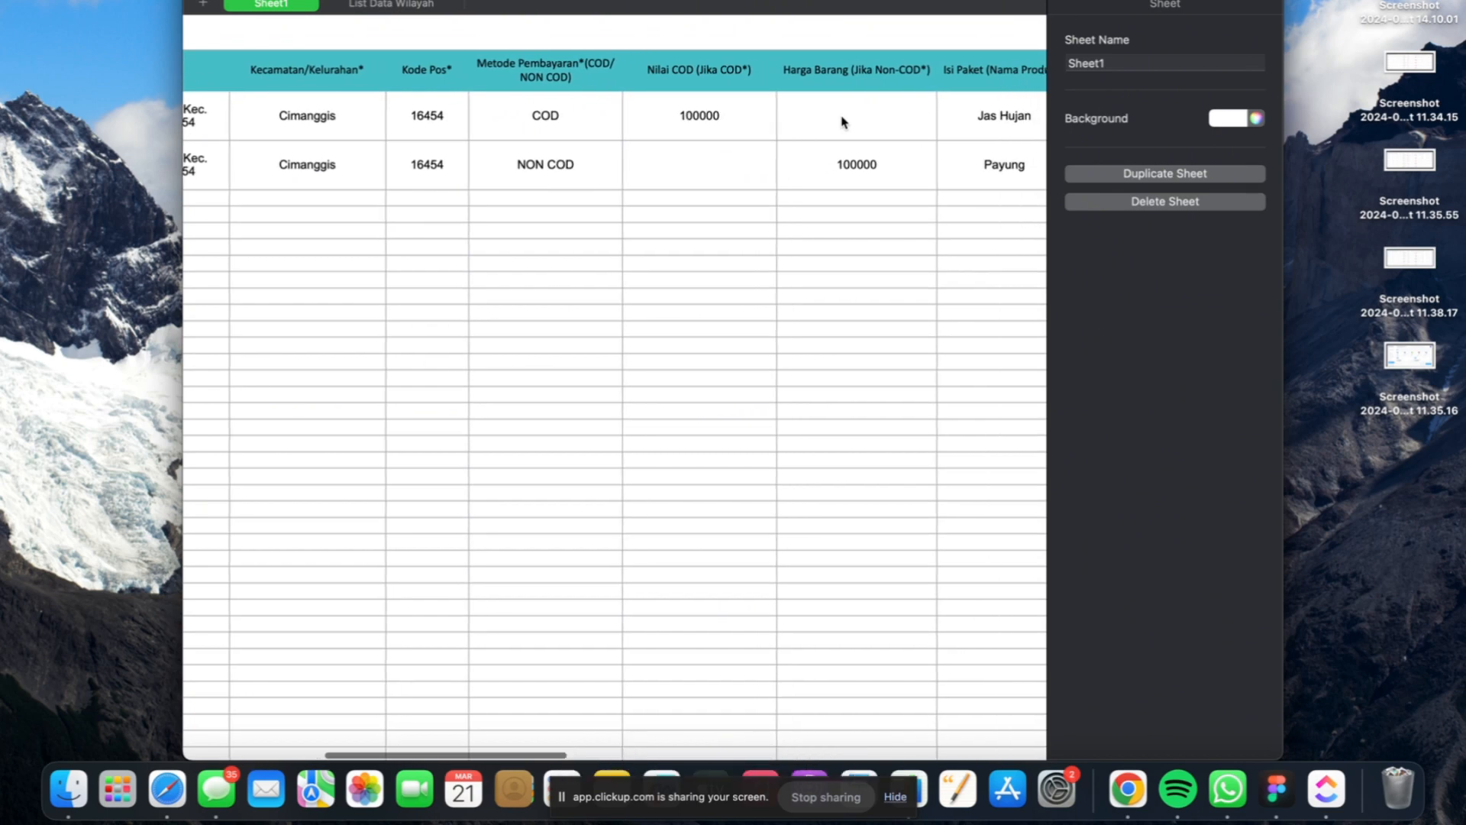
# - Examine the order template's columns for non-COD goods price, package contents, weight, quantity, shipping notes and Remark 1 to 3
pyautogui.hscroll(1, 844, 122)
pyautogui.hscroll(1, 843, 122)
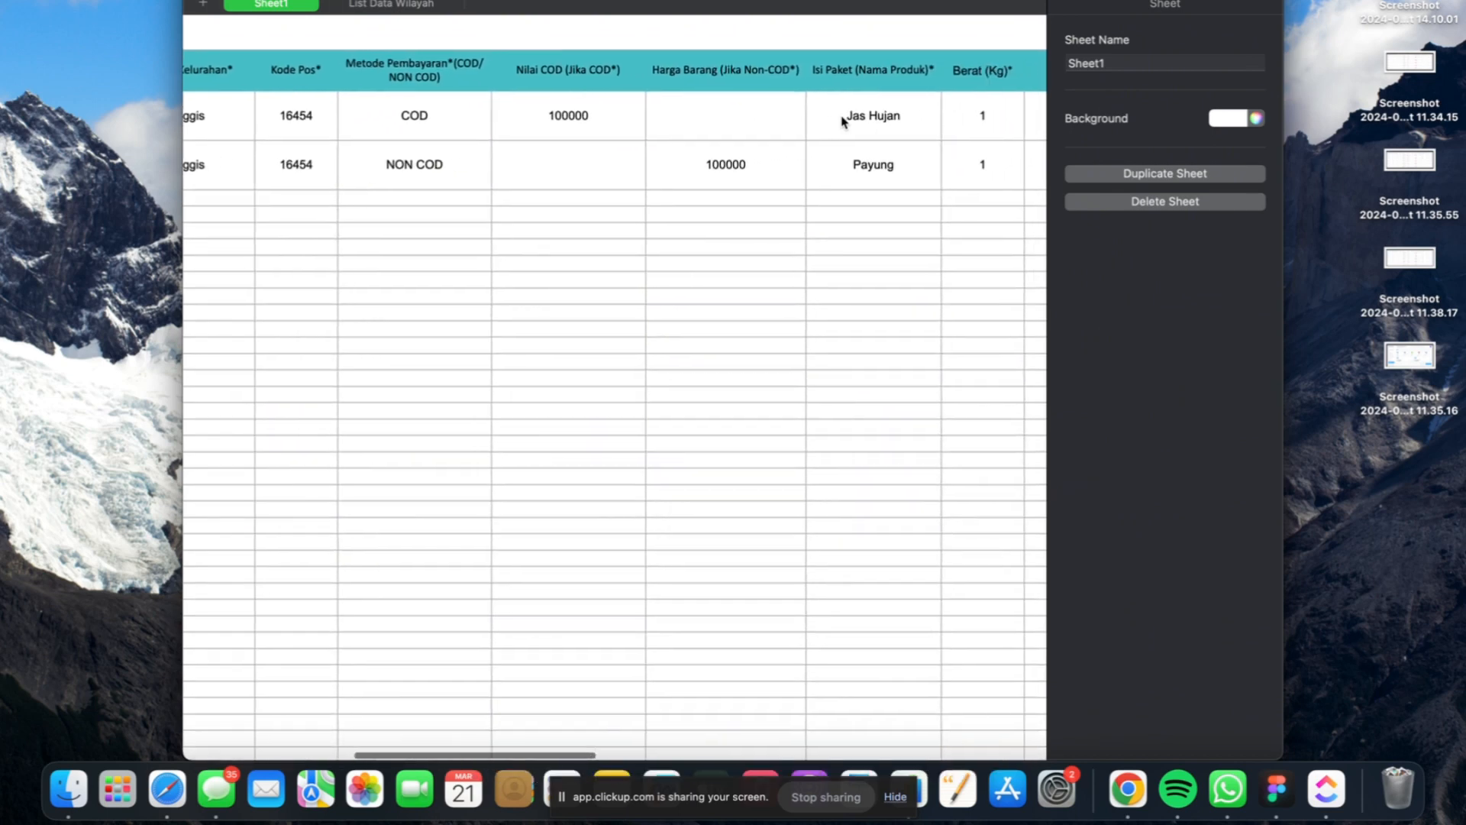
pyautogui.hscroll(1, 843, 119)
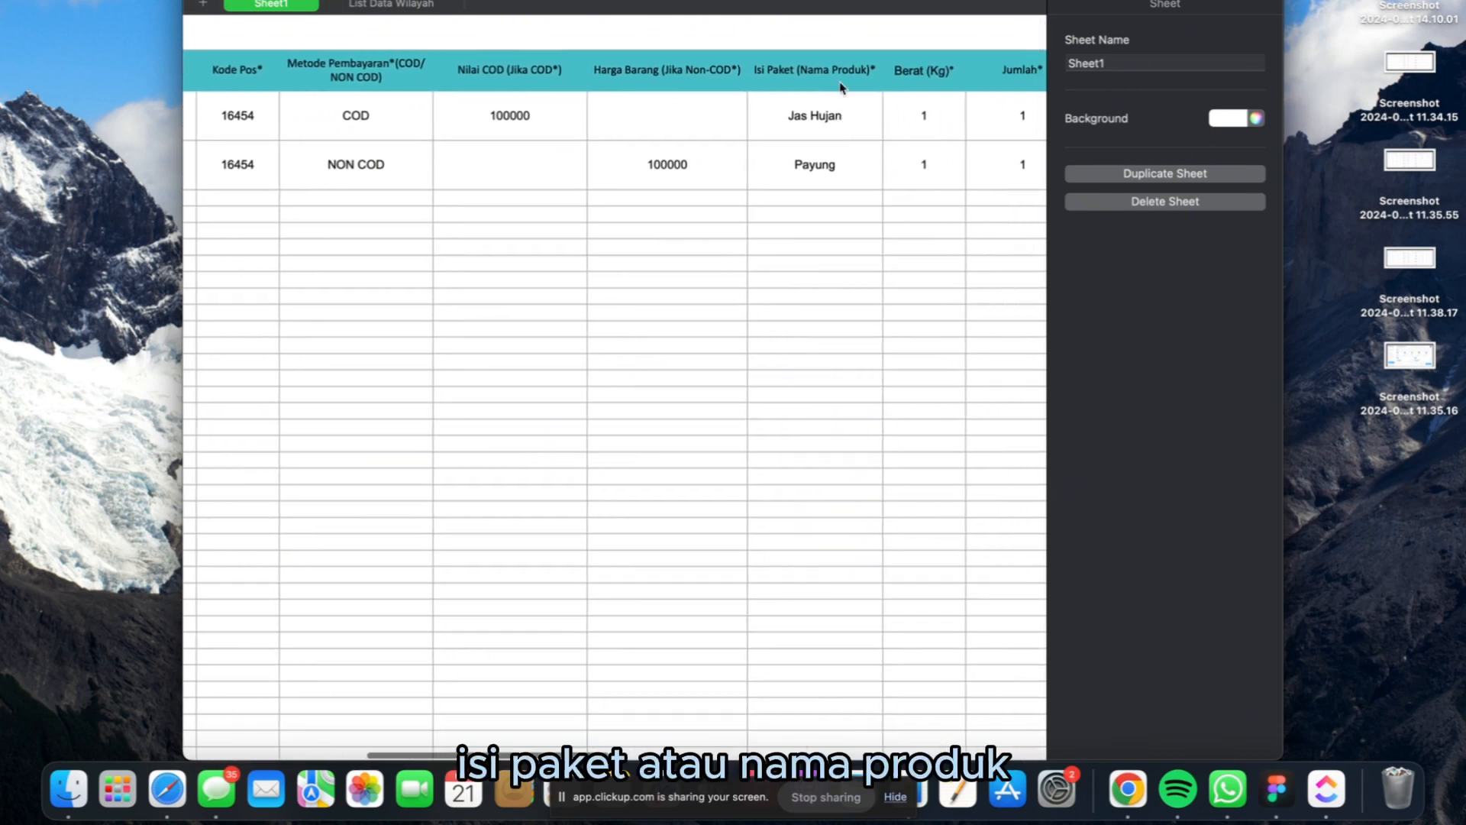
pyautogui.hscroll(2, 855, 111)
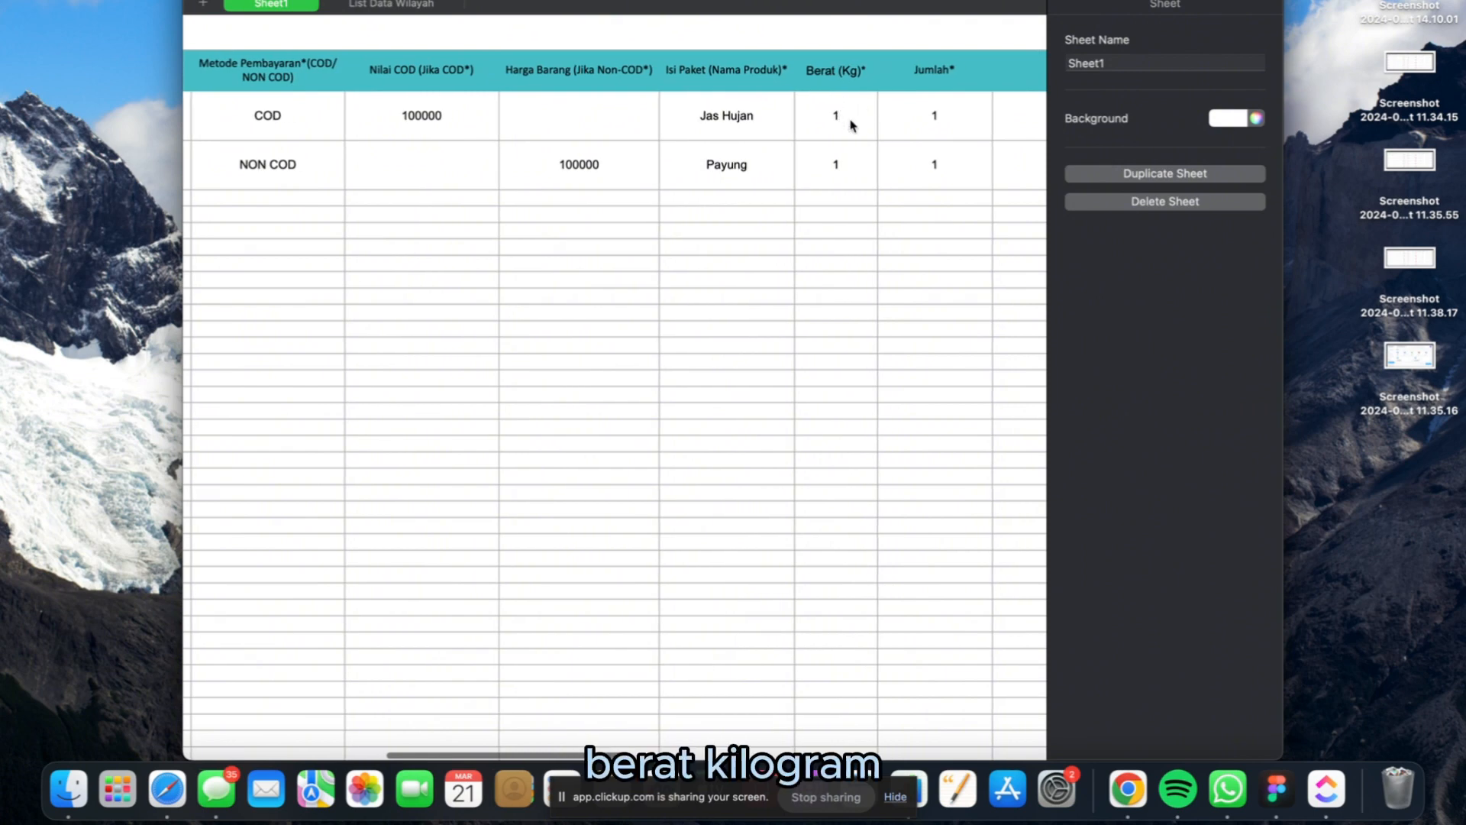
pyautogui.hscroll(3, 852, 124)
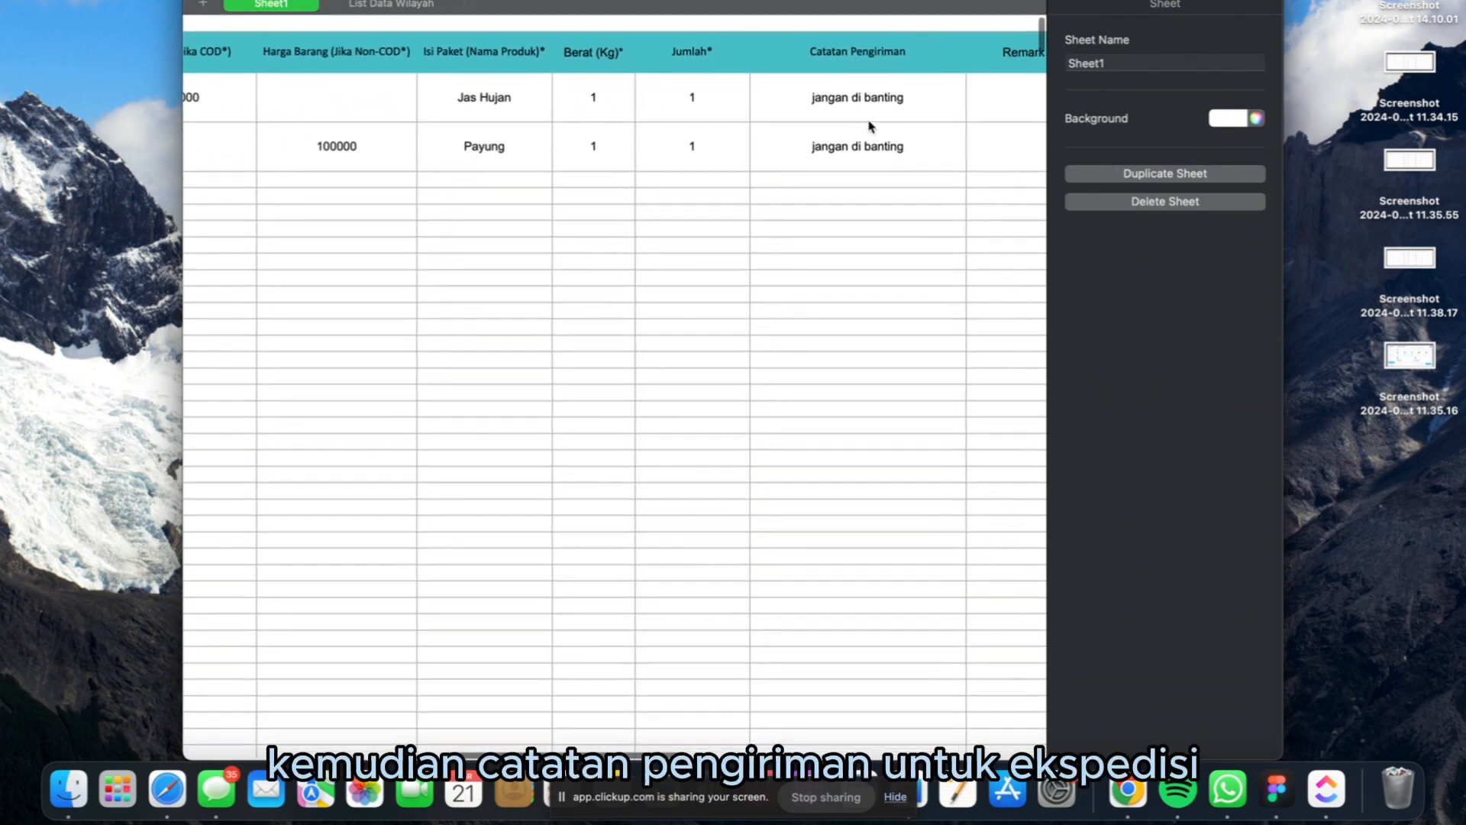
pyautogui.hscroll(3, 869, 126)
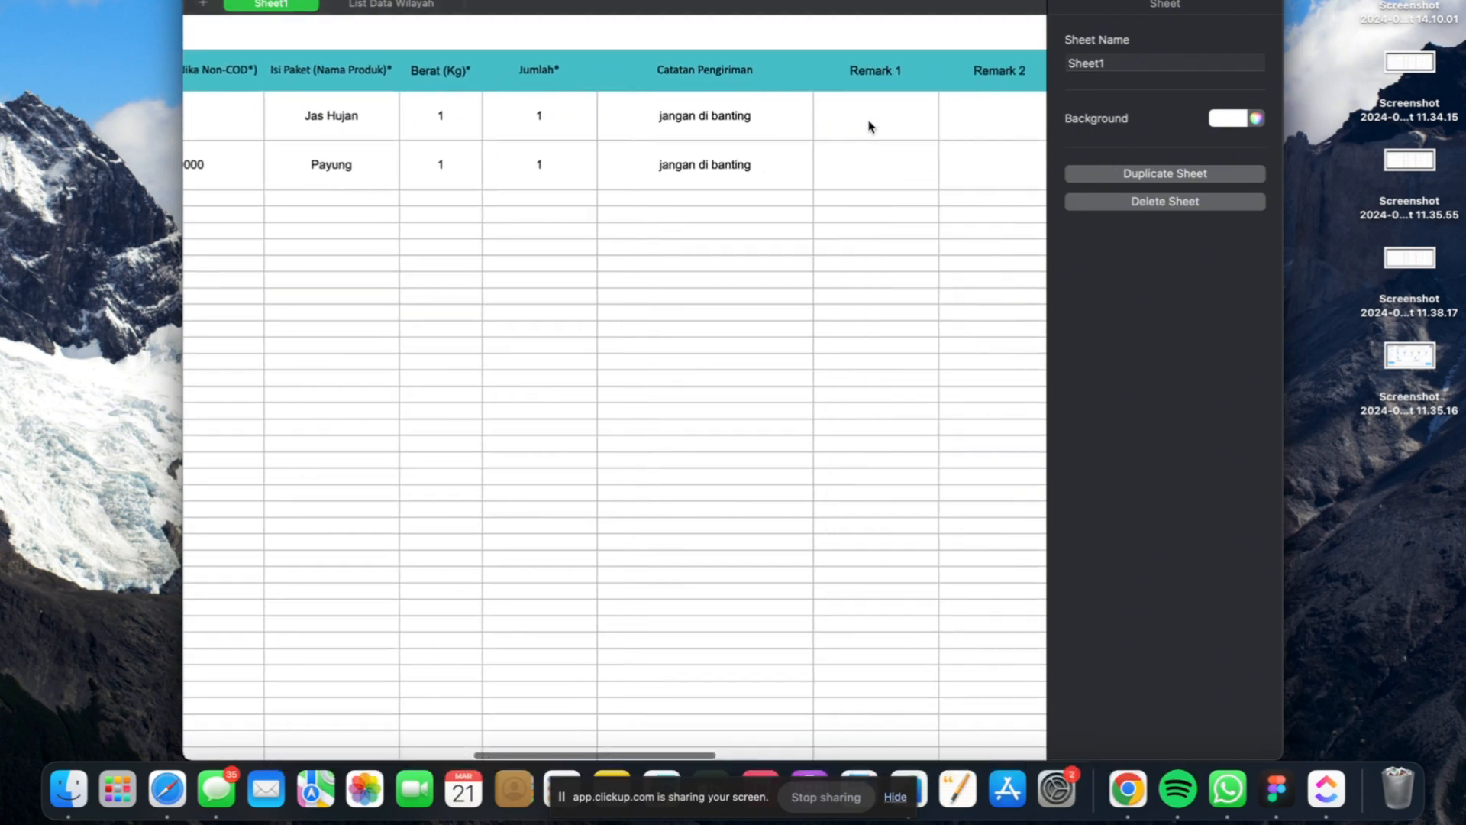
pyautogui.hscroll(3, 870, 126)
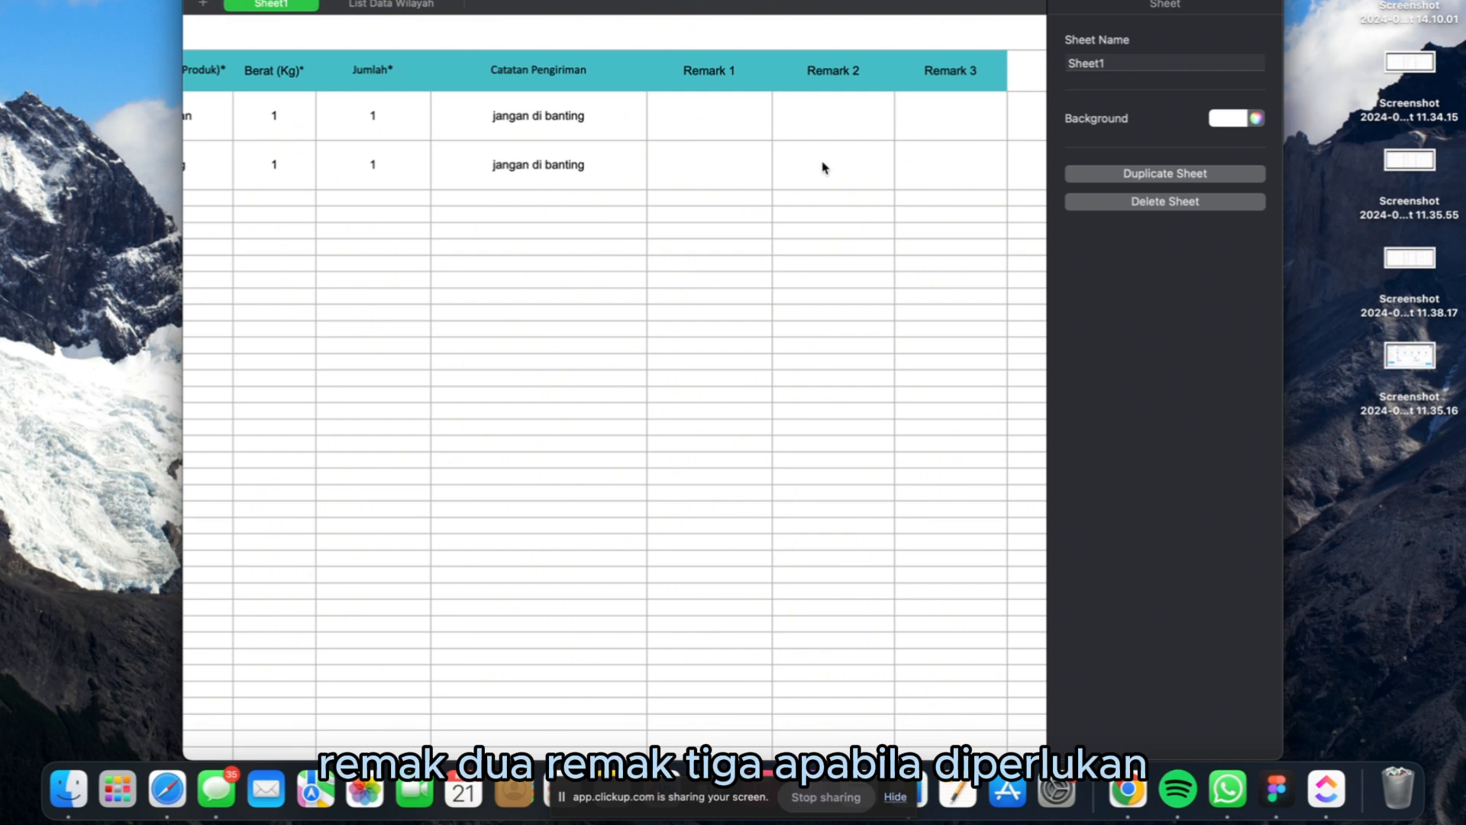
# - Examine the List Data Wilayah sheet for the district names, postal codes, cities and provinces supported by the platform
pyautogui.hscroll(-4, 705, 343)
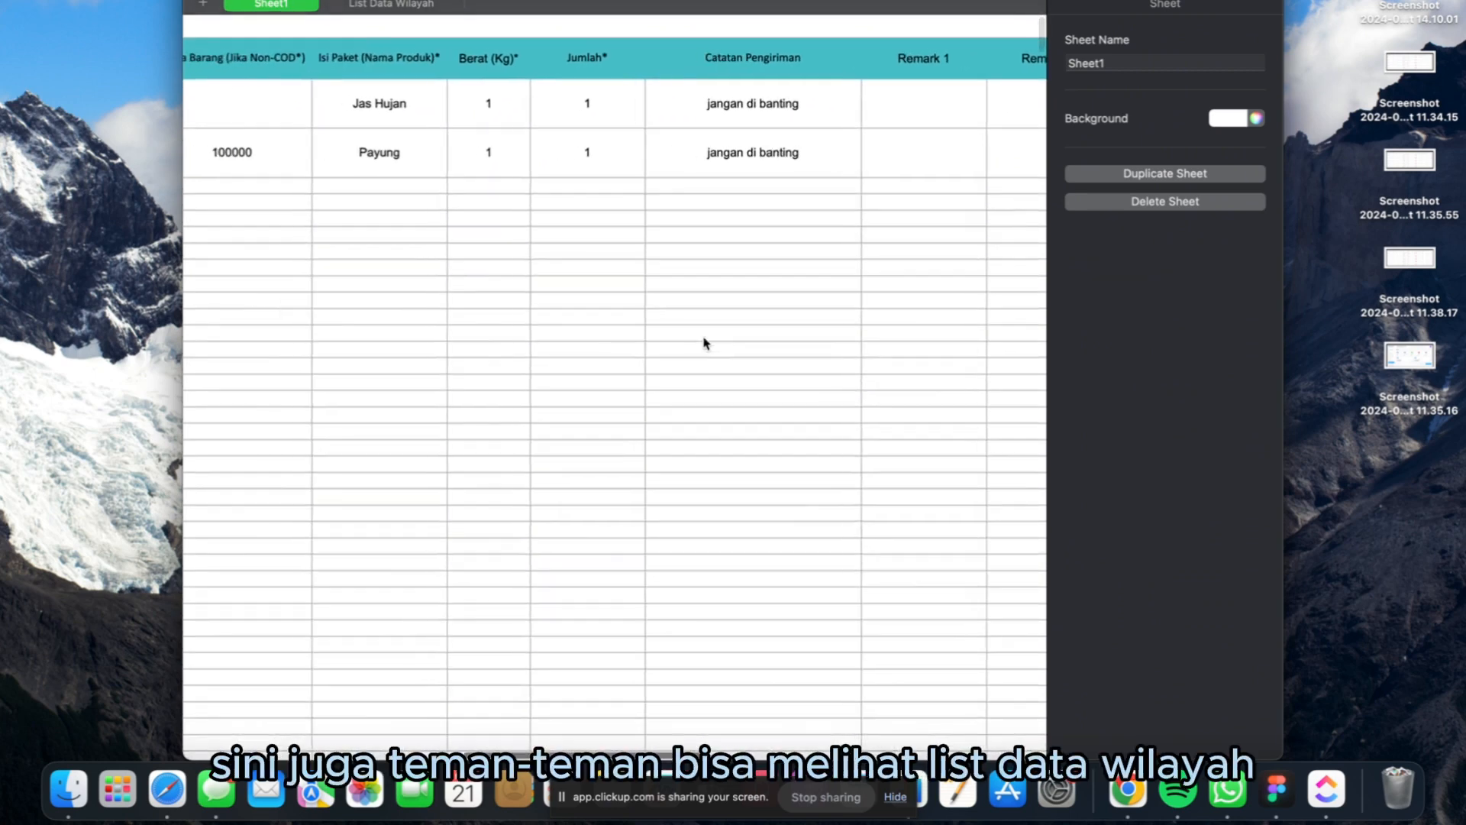
pyautogui.click(371, 6)
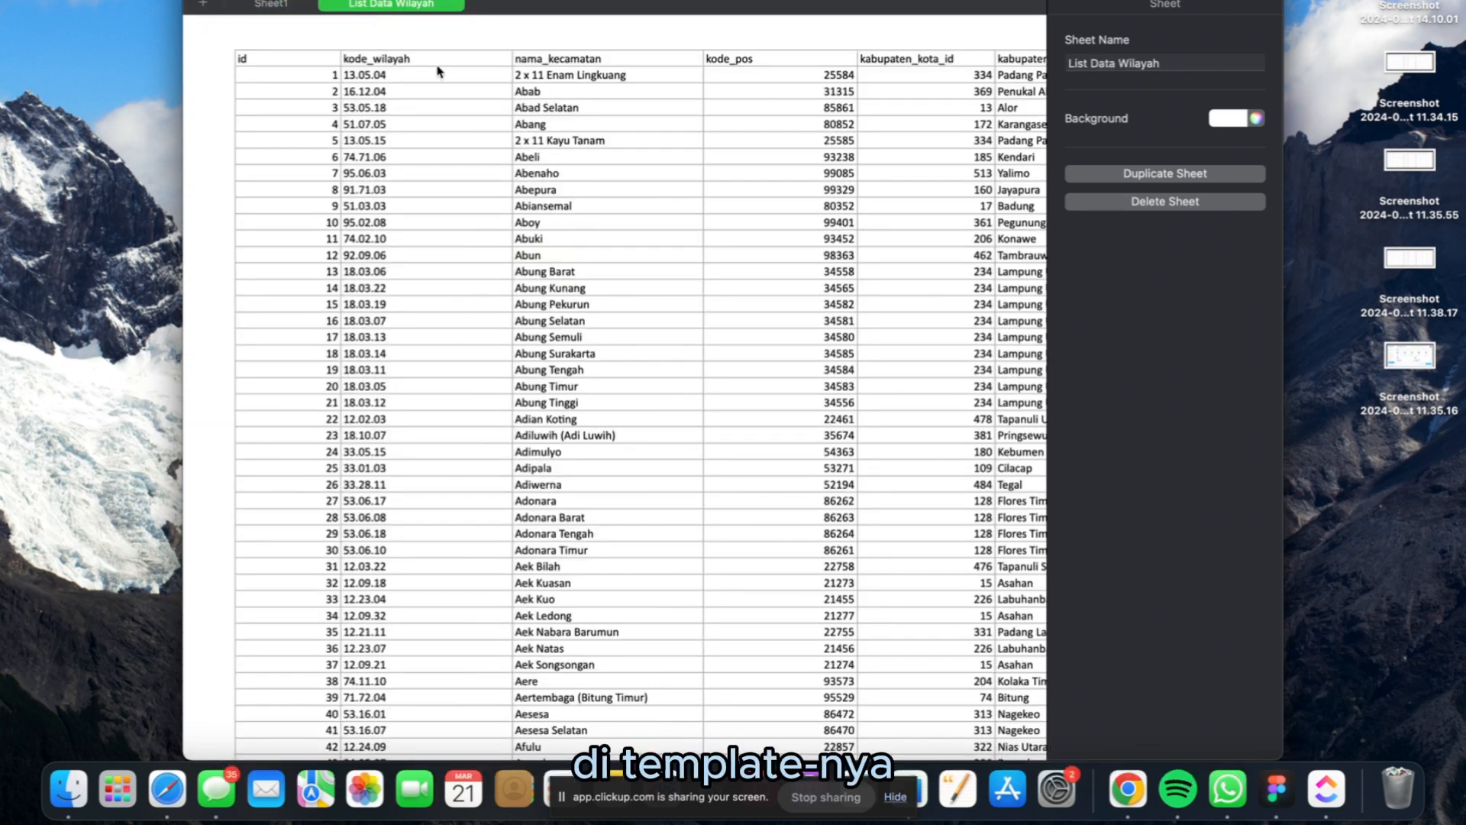
pyautogui.hscroll(6, 540, 148)
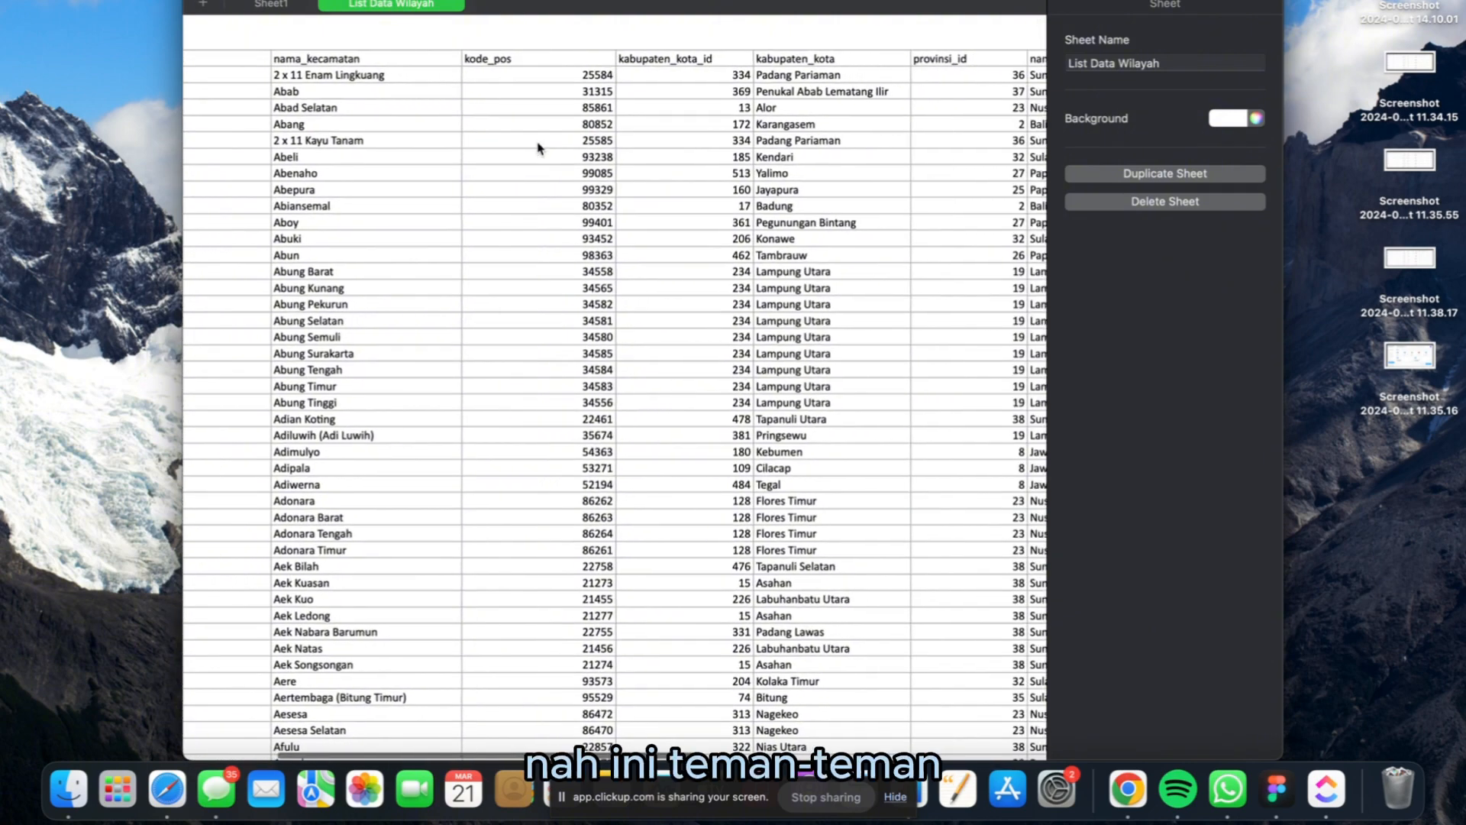
pyautogui.hscroll(3, 540, 147)
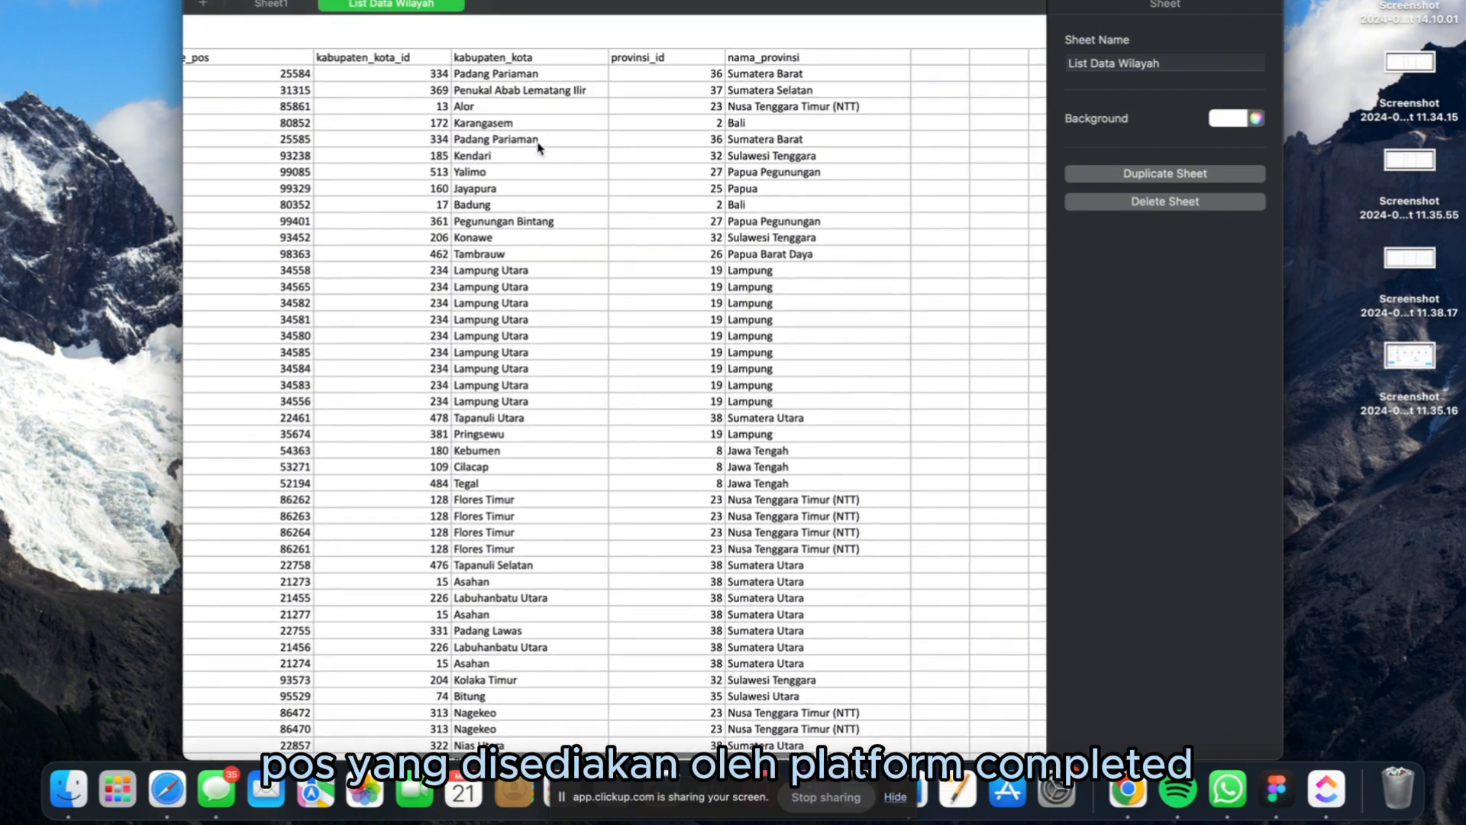
pyautogui.hscroll(-2, 539, 147)
pyautogui.hscroll(-4, 741, 241)
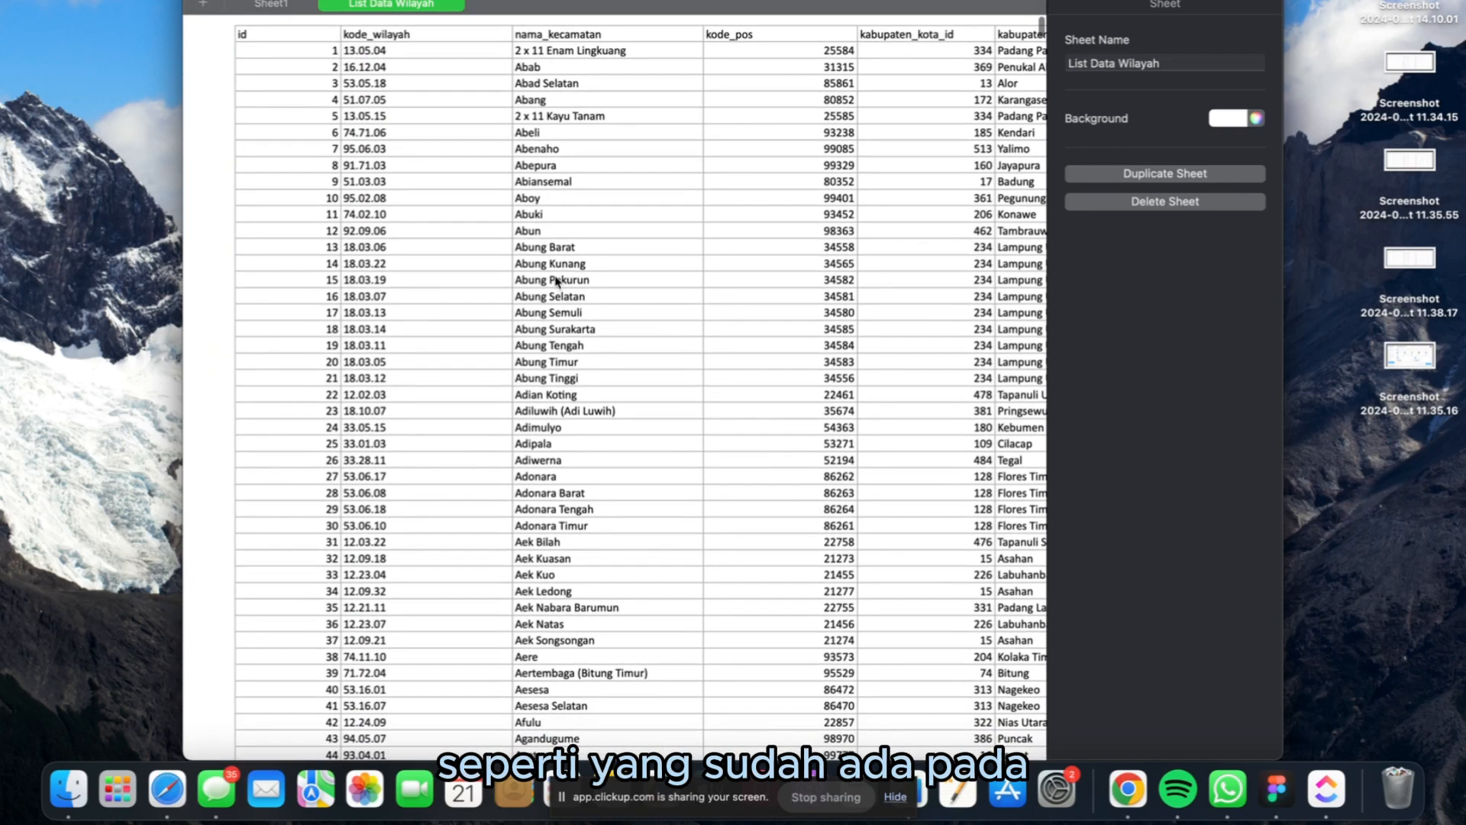
pyautogui.scroll(-10, 555, 280)
pyautogui.scroll(-1, 556, 282)
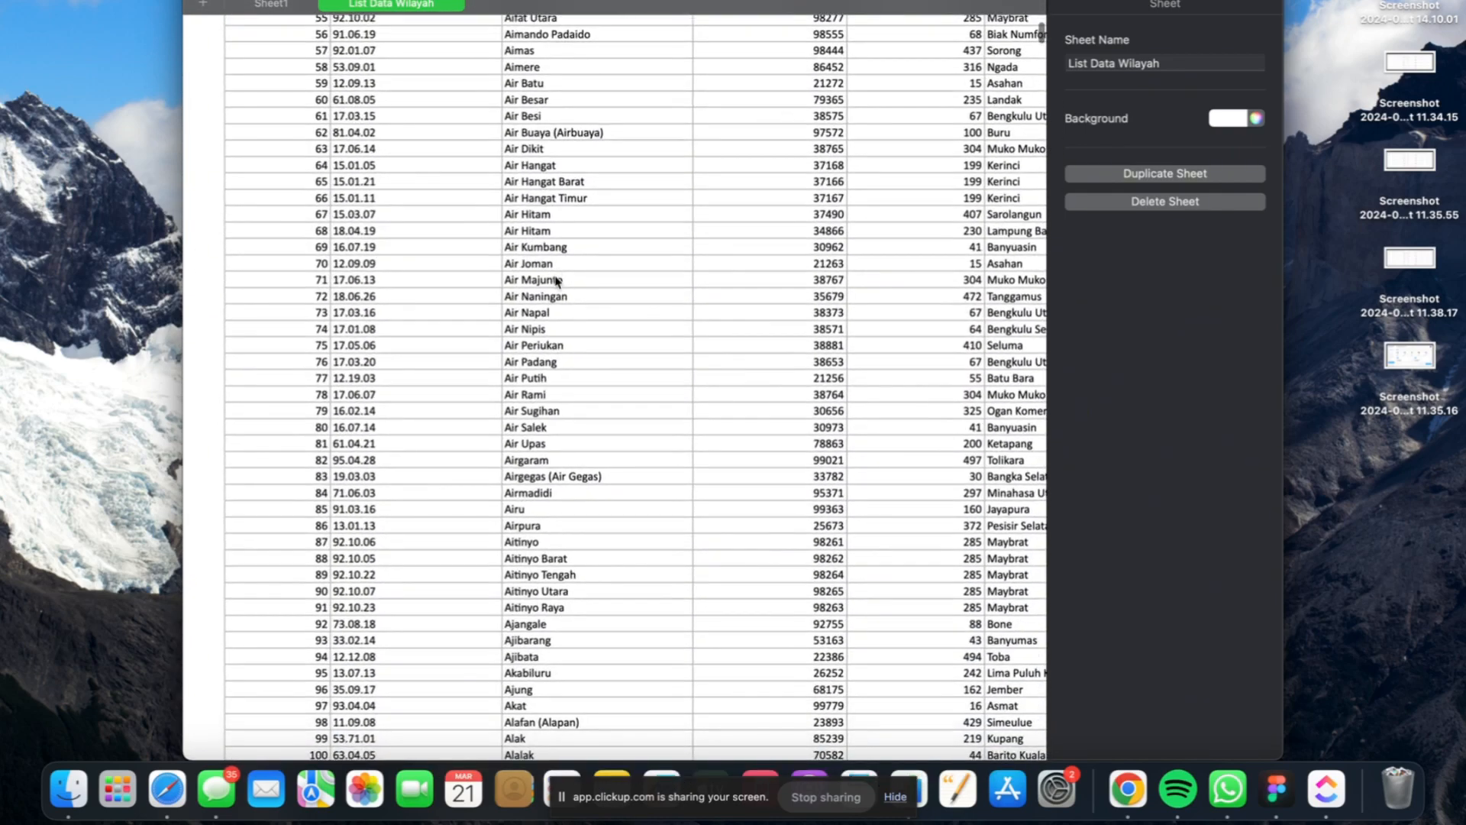
# - Switch back to the Completed import page, search this Mac for the file name "order 15 maret" and upload Order 15 Maret 2024.xlsx
pyautogui.hotkey('ctrl', 'Up')
pyautogui.hotkey('ctrl', 'Up')
pyautogui.hotkey('ctrl', 'Right')
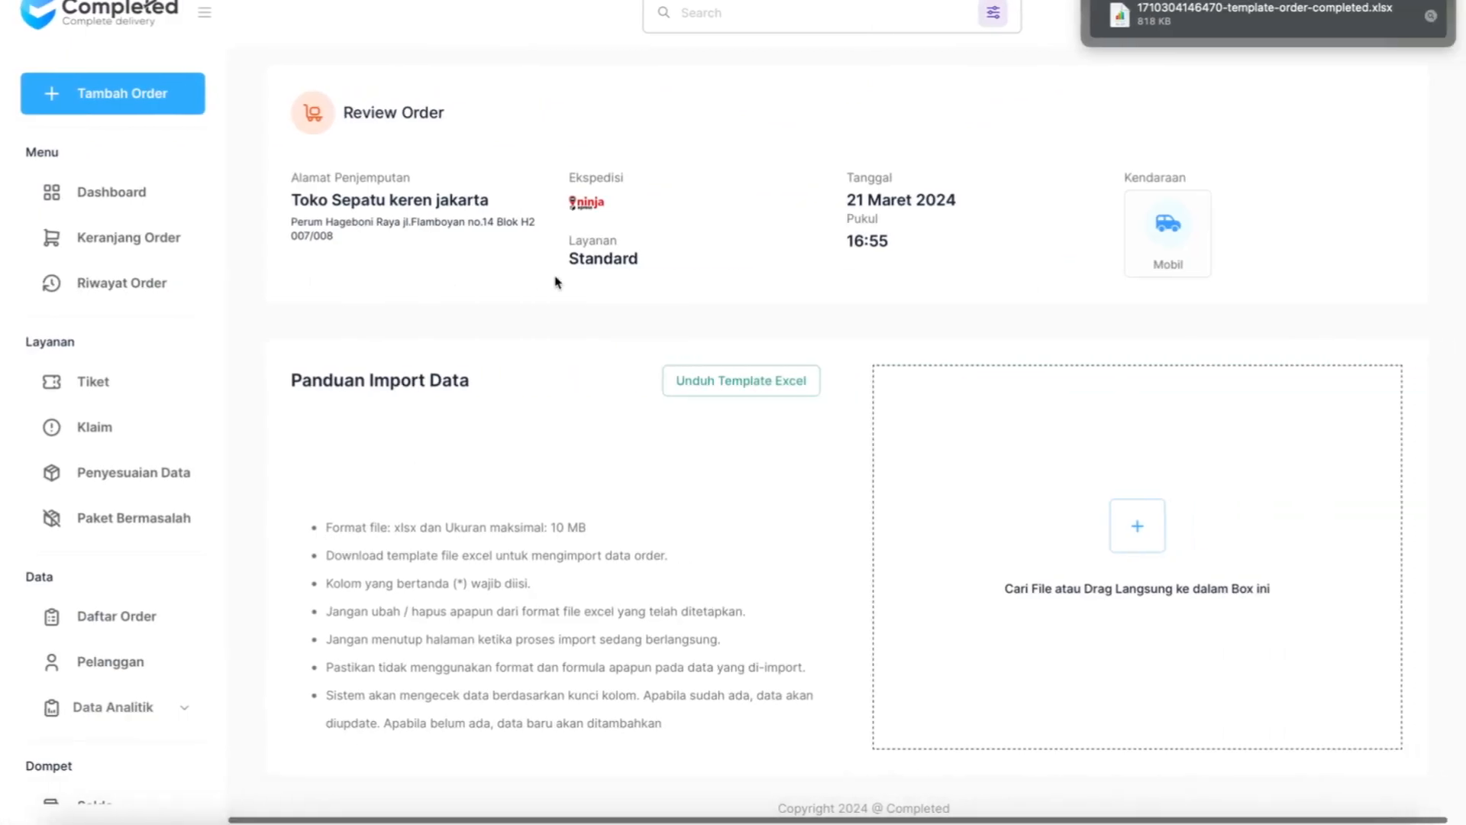
pyautogui.click(1137, 526)
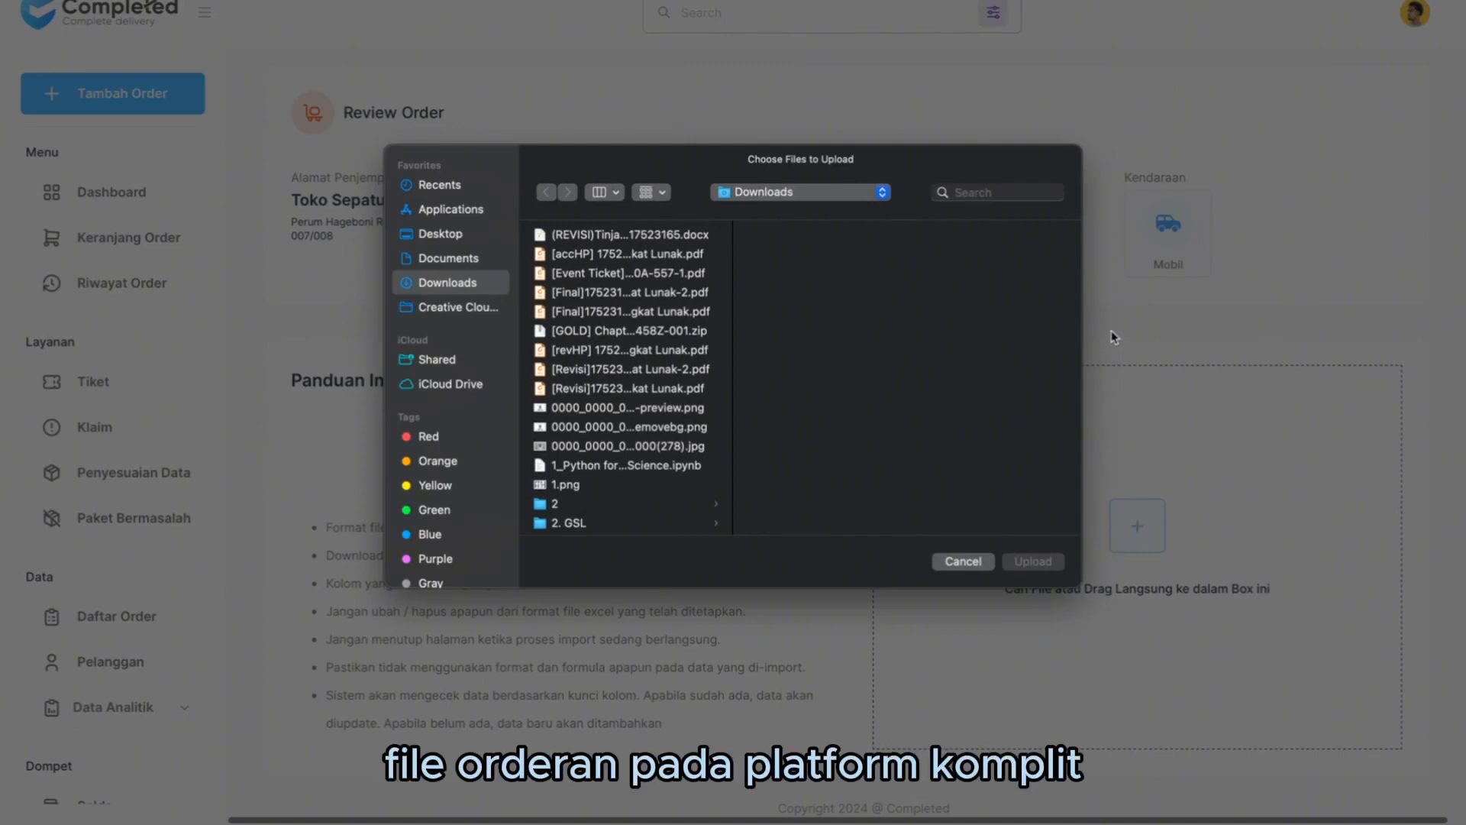
pyautogui.click(996, 193)
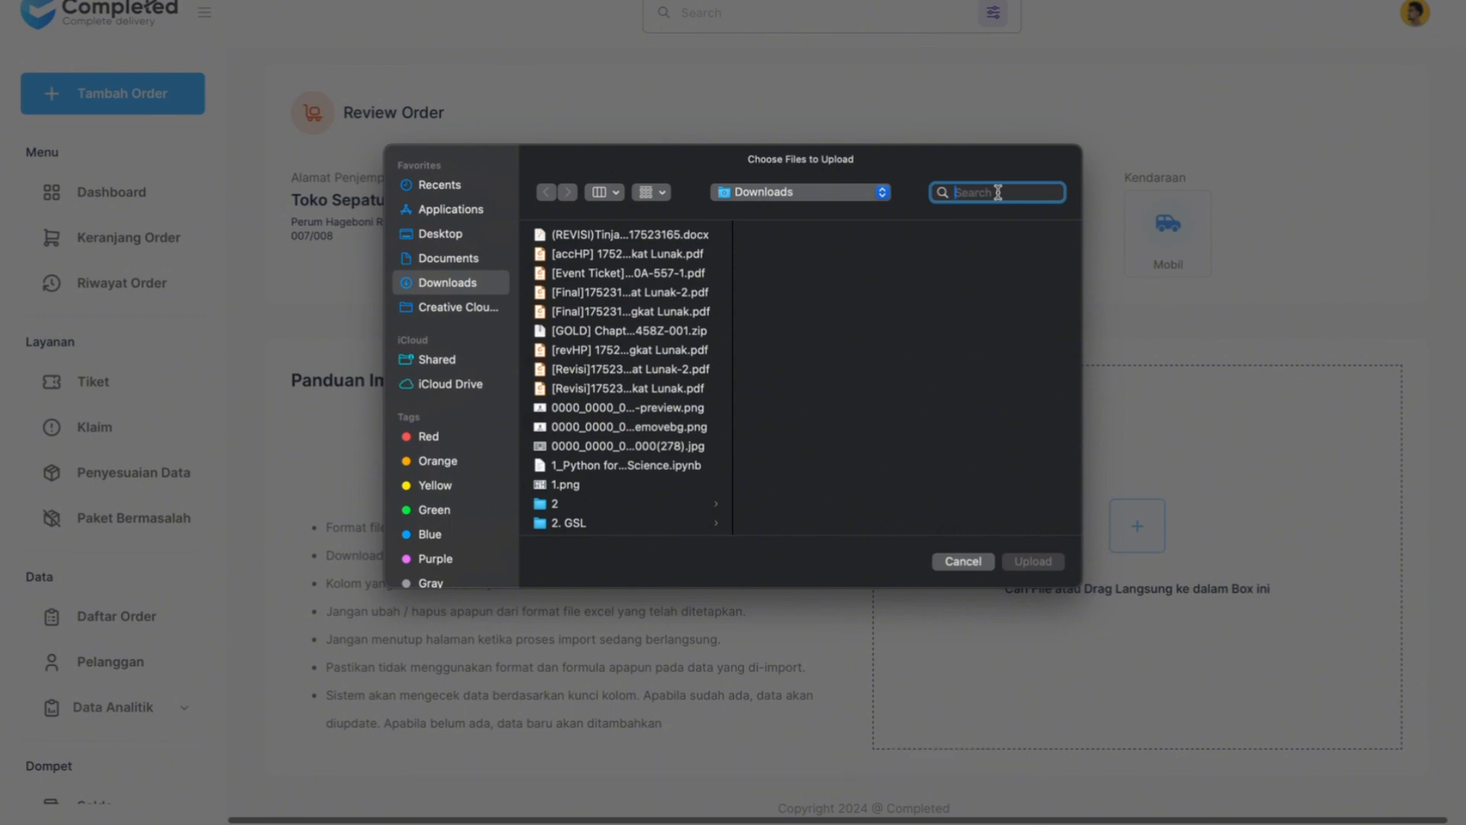
pyautogui.write('or')
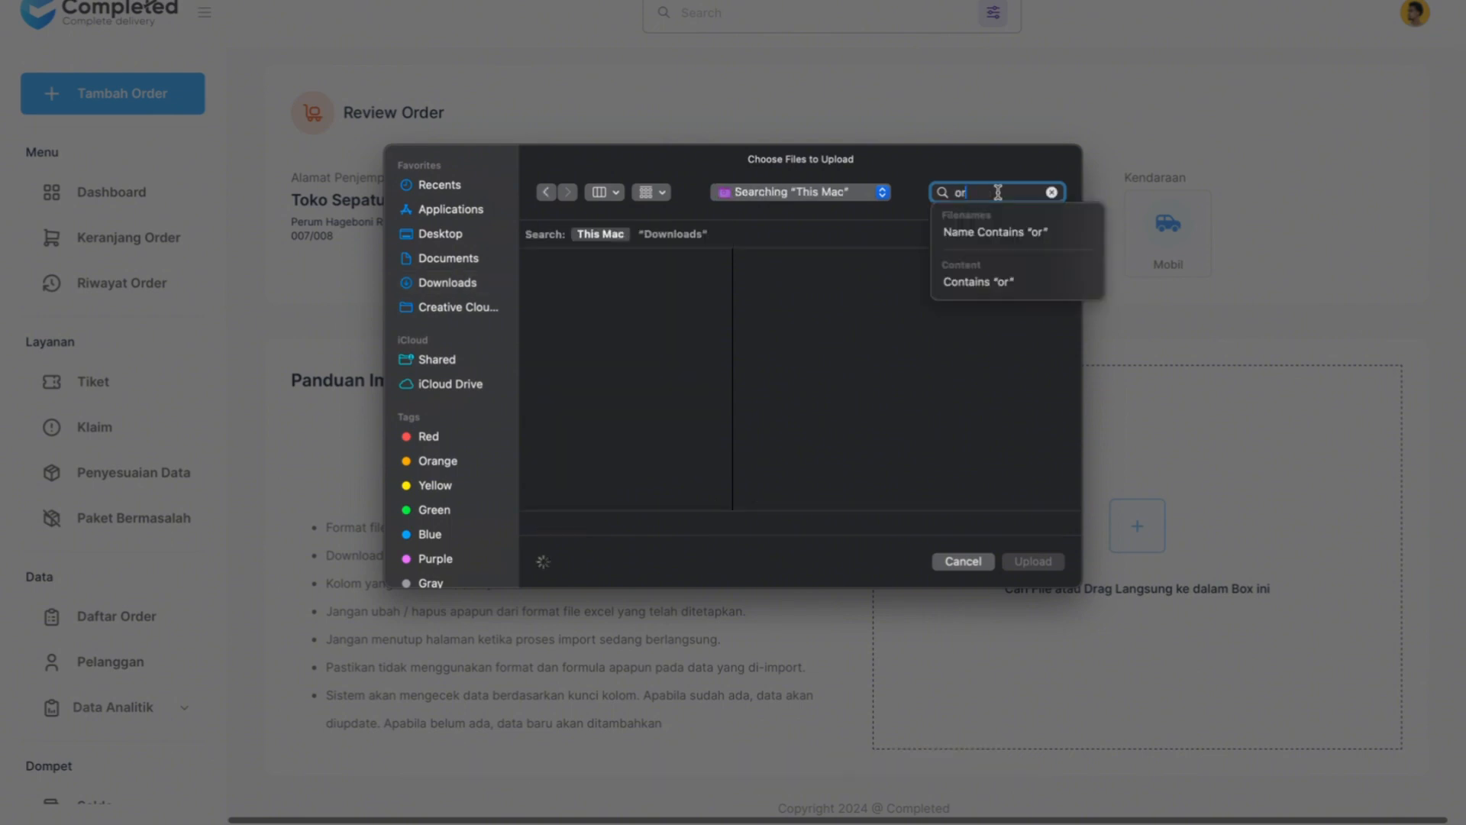
pyautogui.write('der 15 ma')
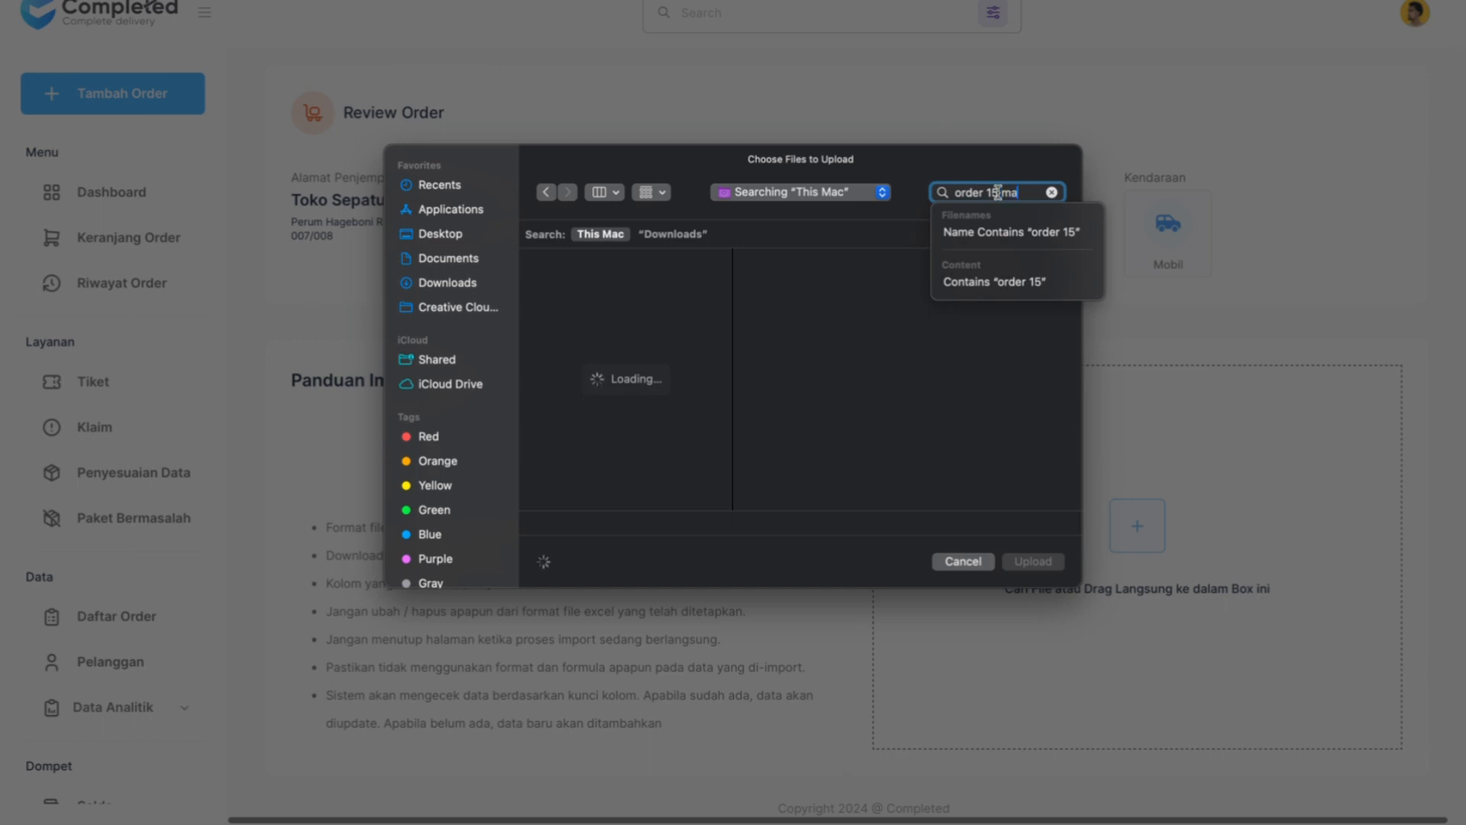
pyautogui.write('ret')
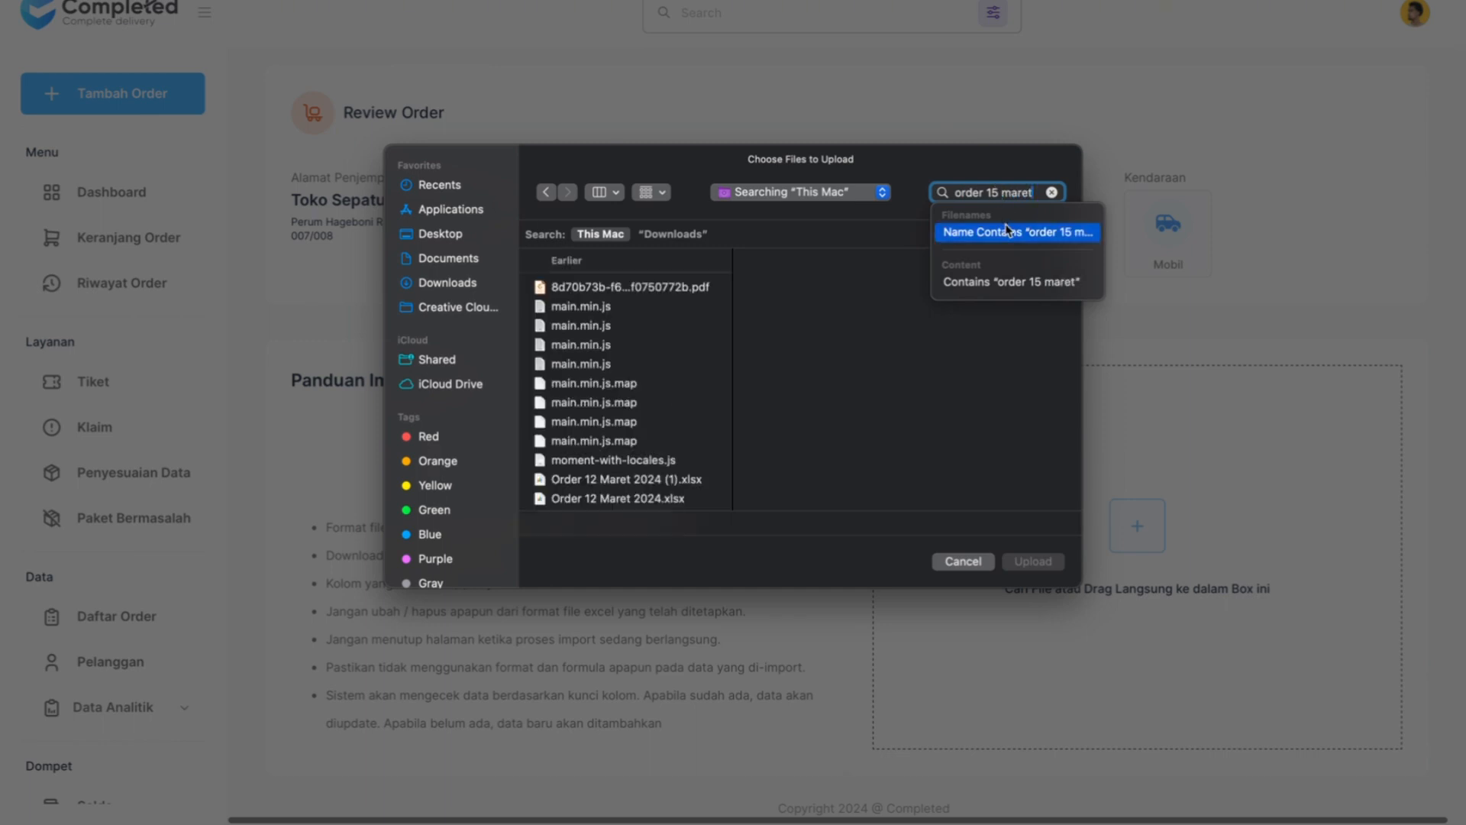
pyautogui.click(1006, 231)
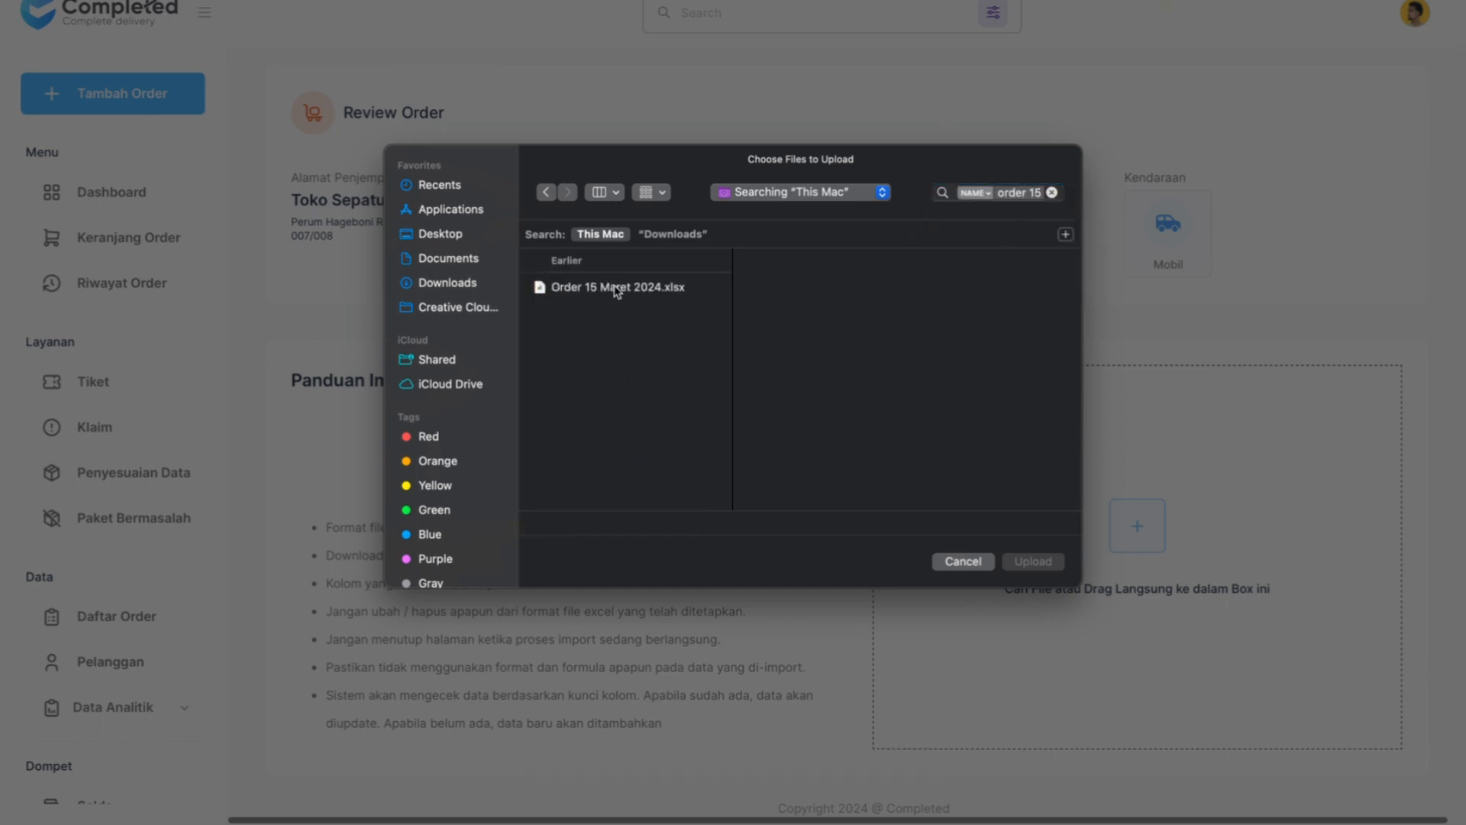
pyautogui.click(615, 287)
pyautogui.click(1032, 561)
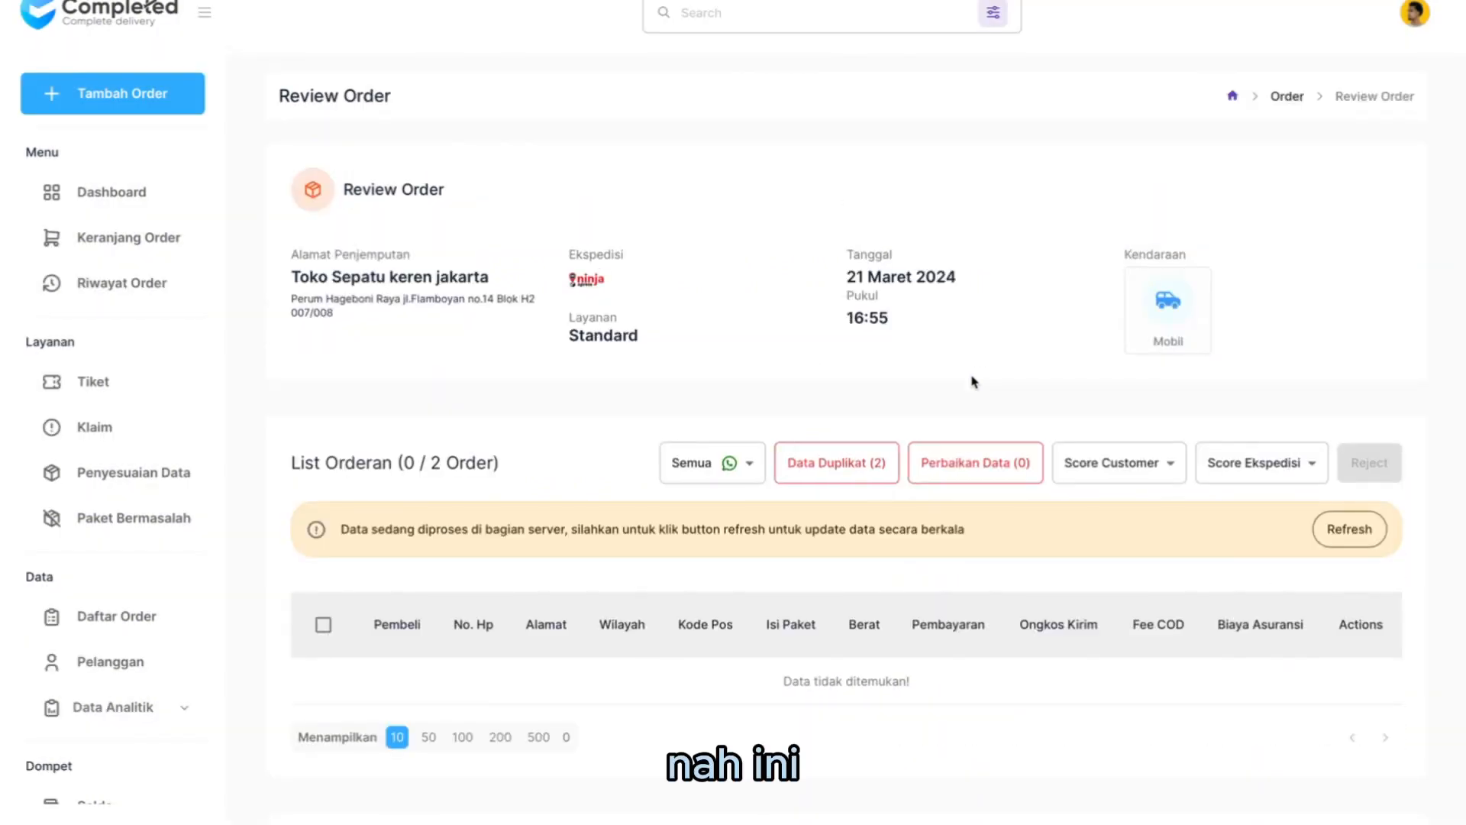
# - Check the Review Order page of the imported file and refresh its order list to update the processed data
pyautogui.scroll(-2, 973, 382)
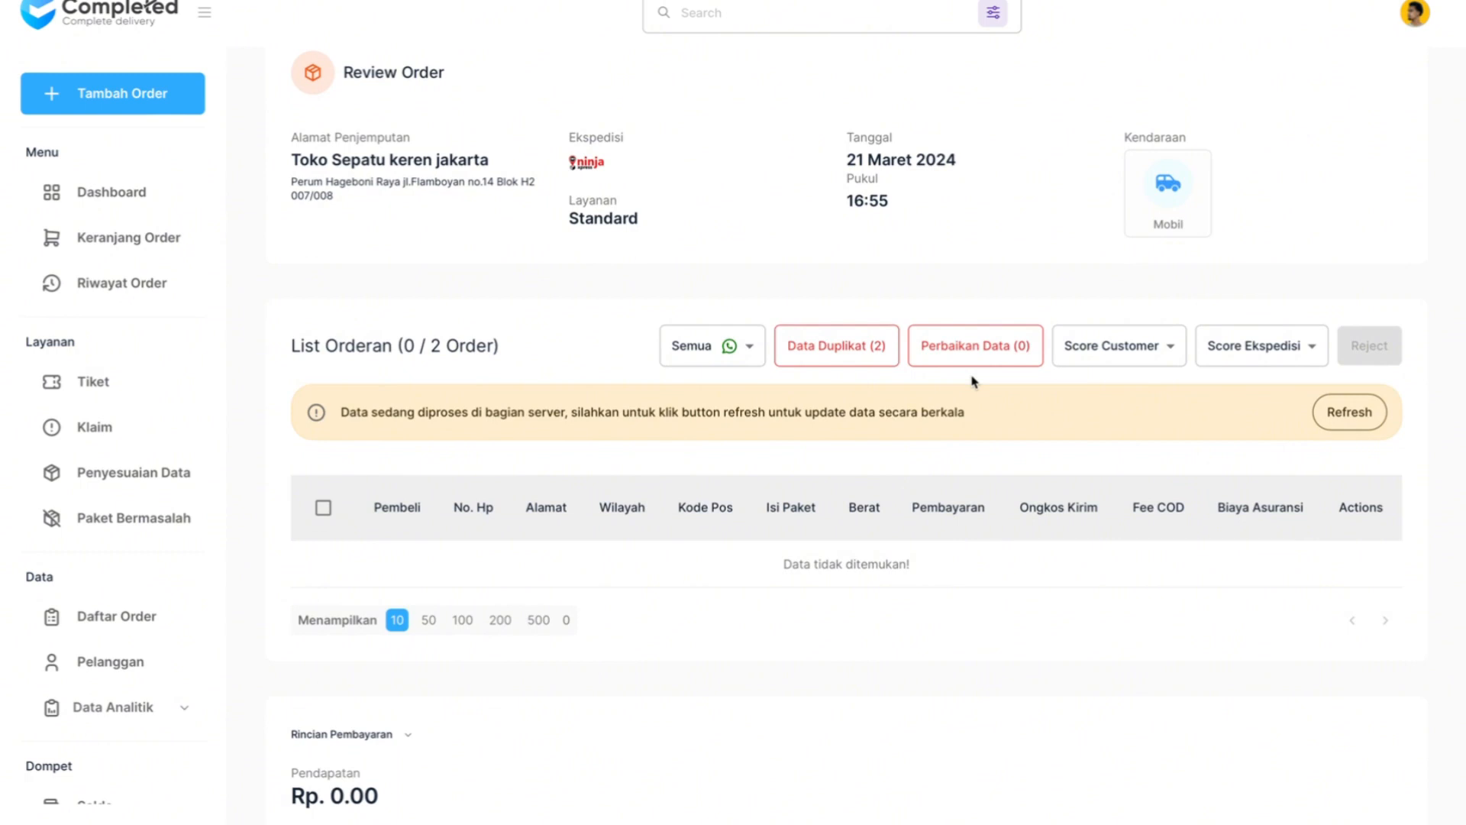
pyautogui.scroll(-1, 973, 382)
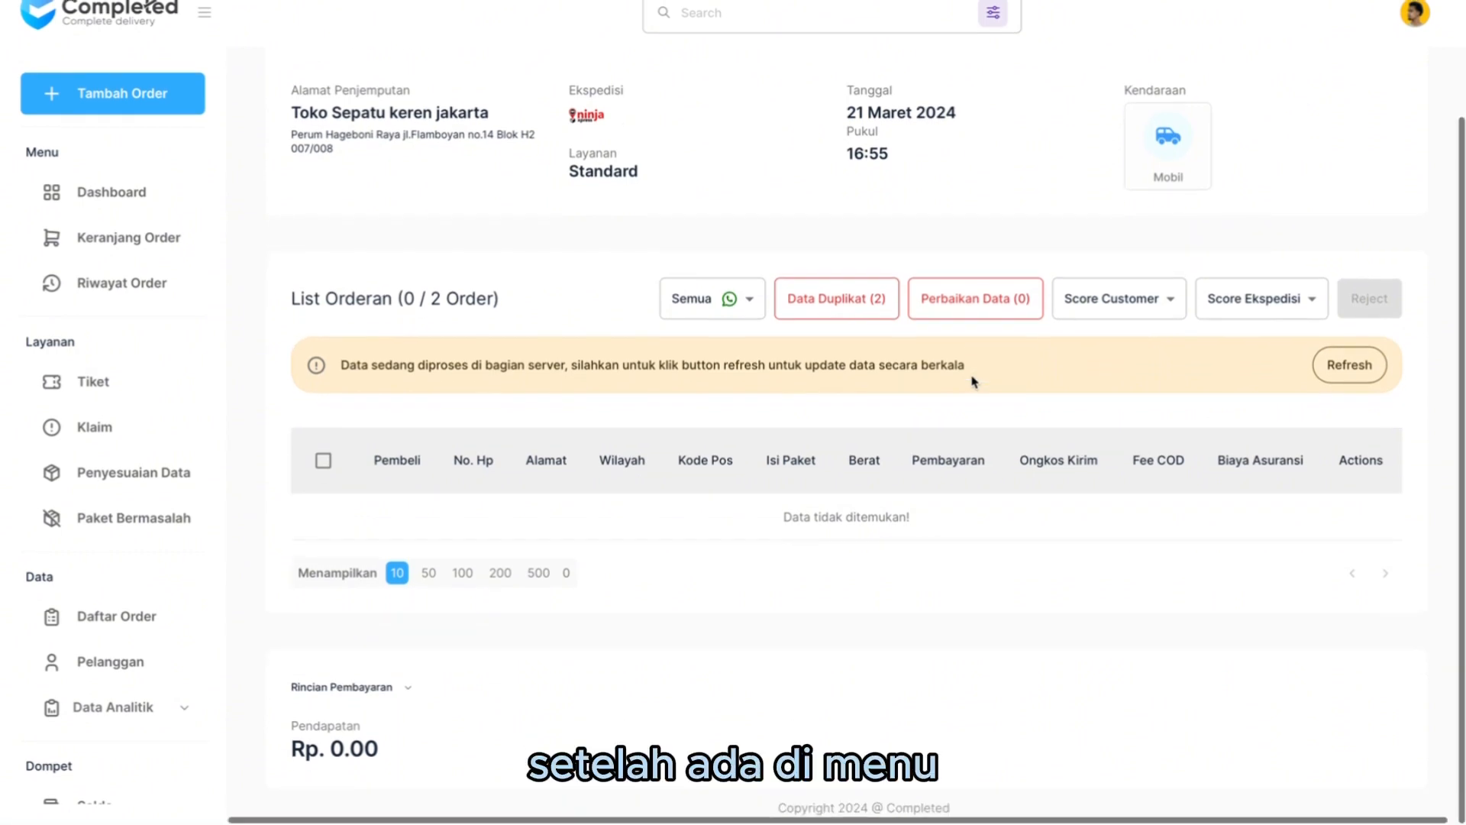
pyautogui.scroll(2, 973, 382)
pyautogui.scroll(1, 975, 382)
pyautogui.scroll(-2, 975, 382)
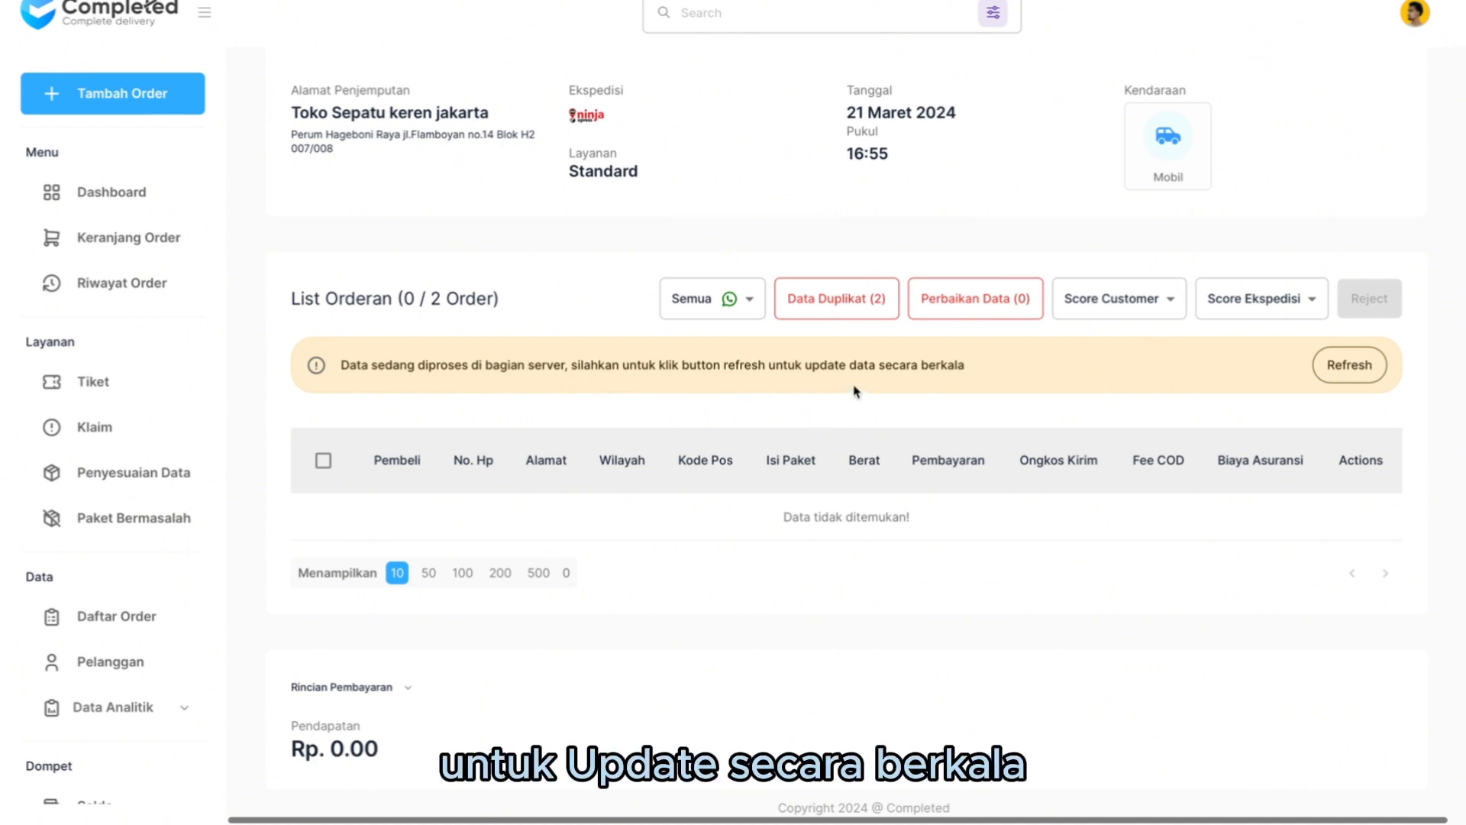
pyautogui.click(1349, 371)
pyautogui.click(1349, 371)
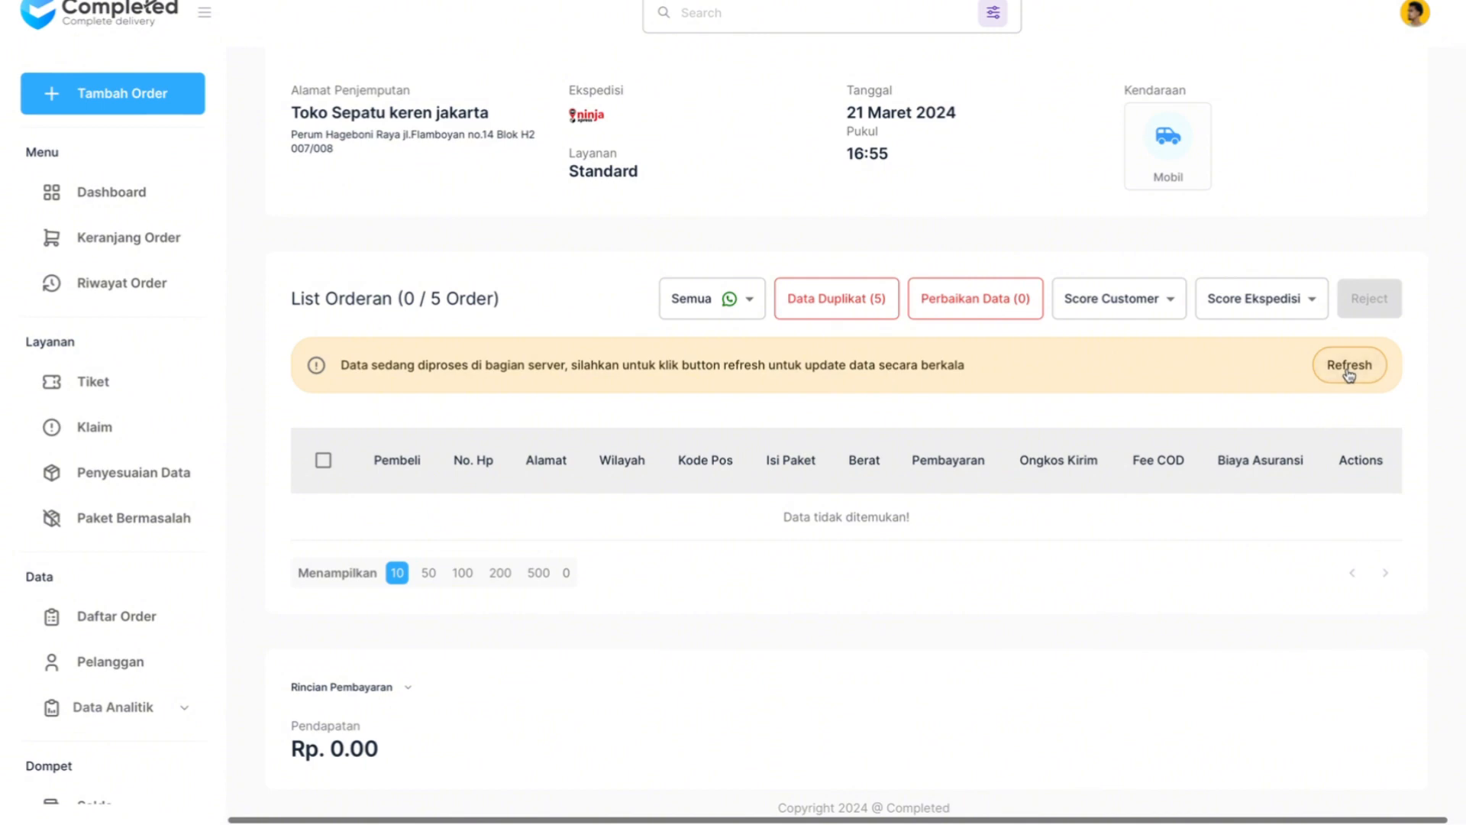
# - Open the duplicate data list of the imported orders, select all its entries and confirm them
pyautogui.click(868, 306)
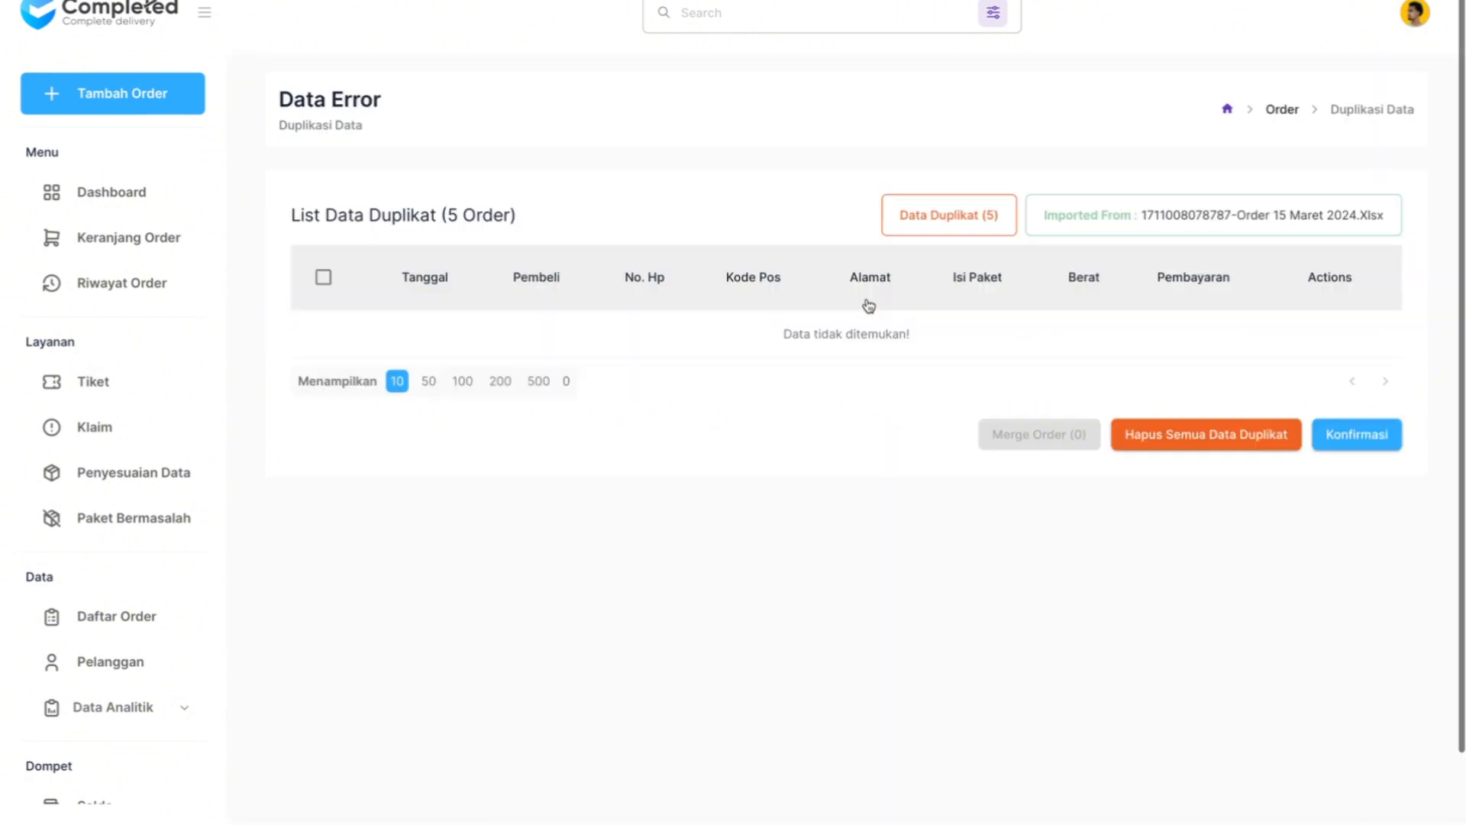
pyautogui.scroll(-1, 1154, 473)
pyautogui.scroll(-1, 1157, 477)
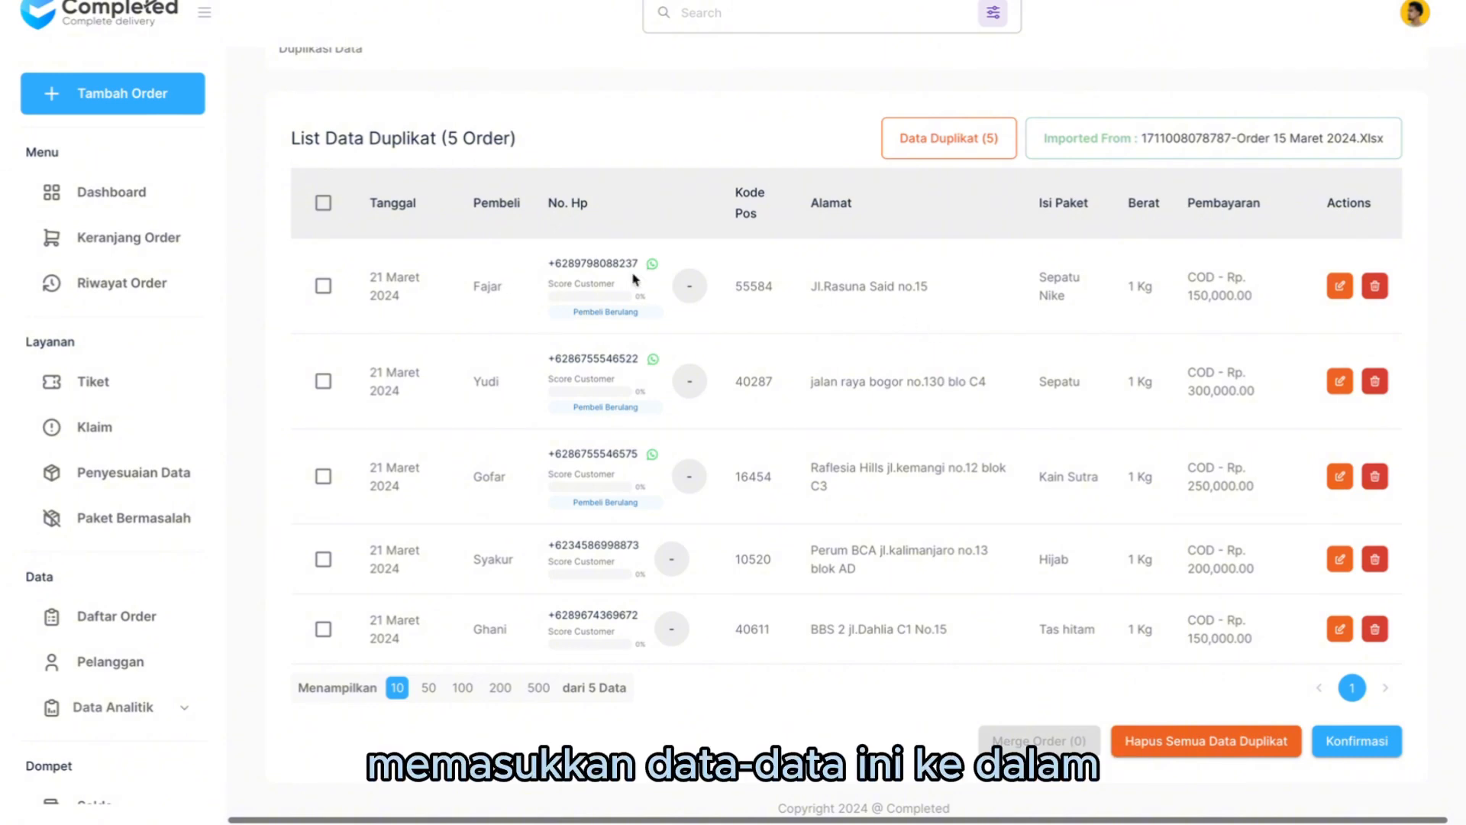
pyautogui.click(323, 203)
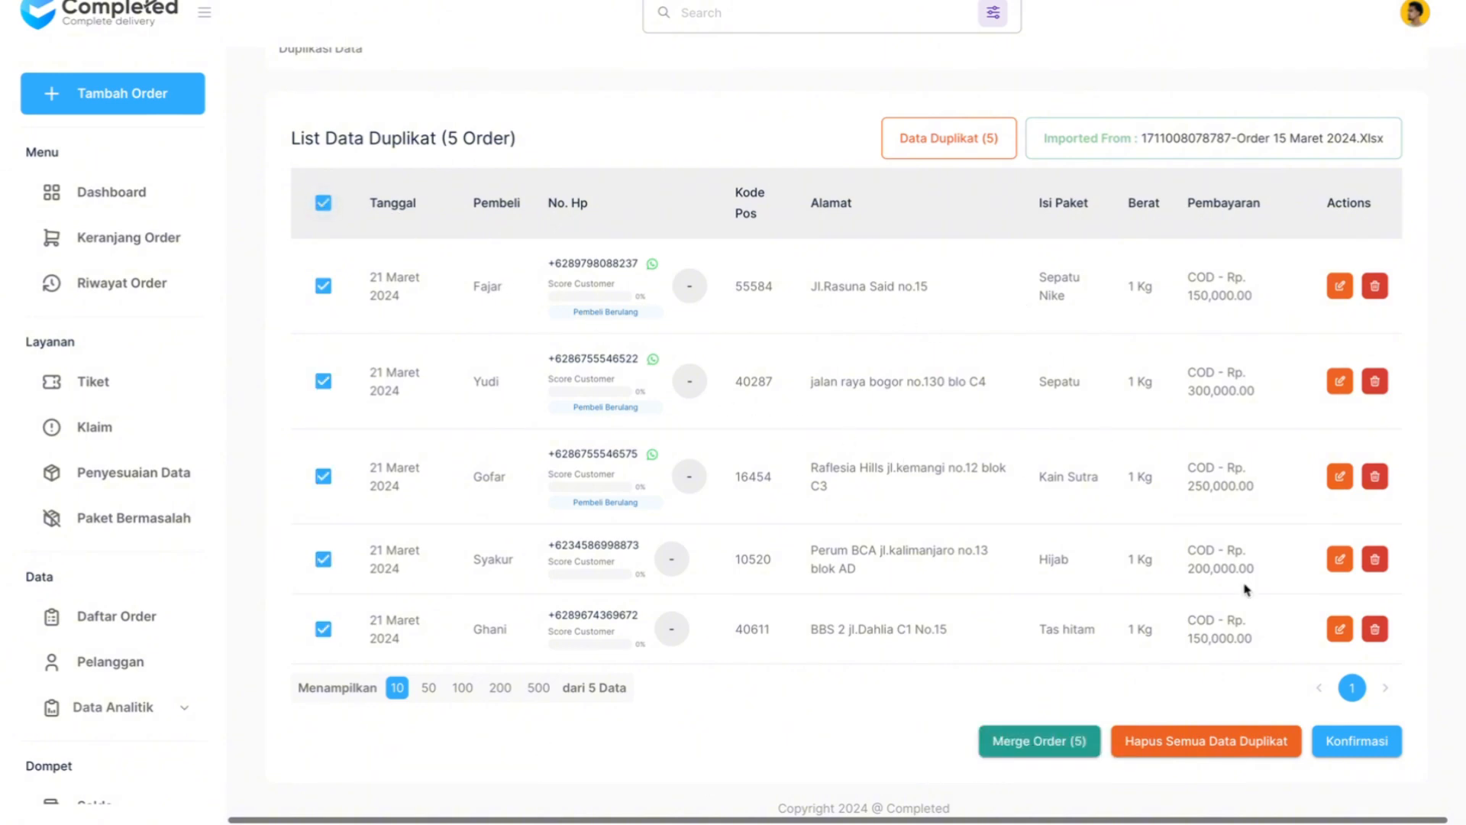
pyautogui.click(1348, 748)
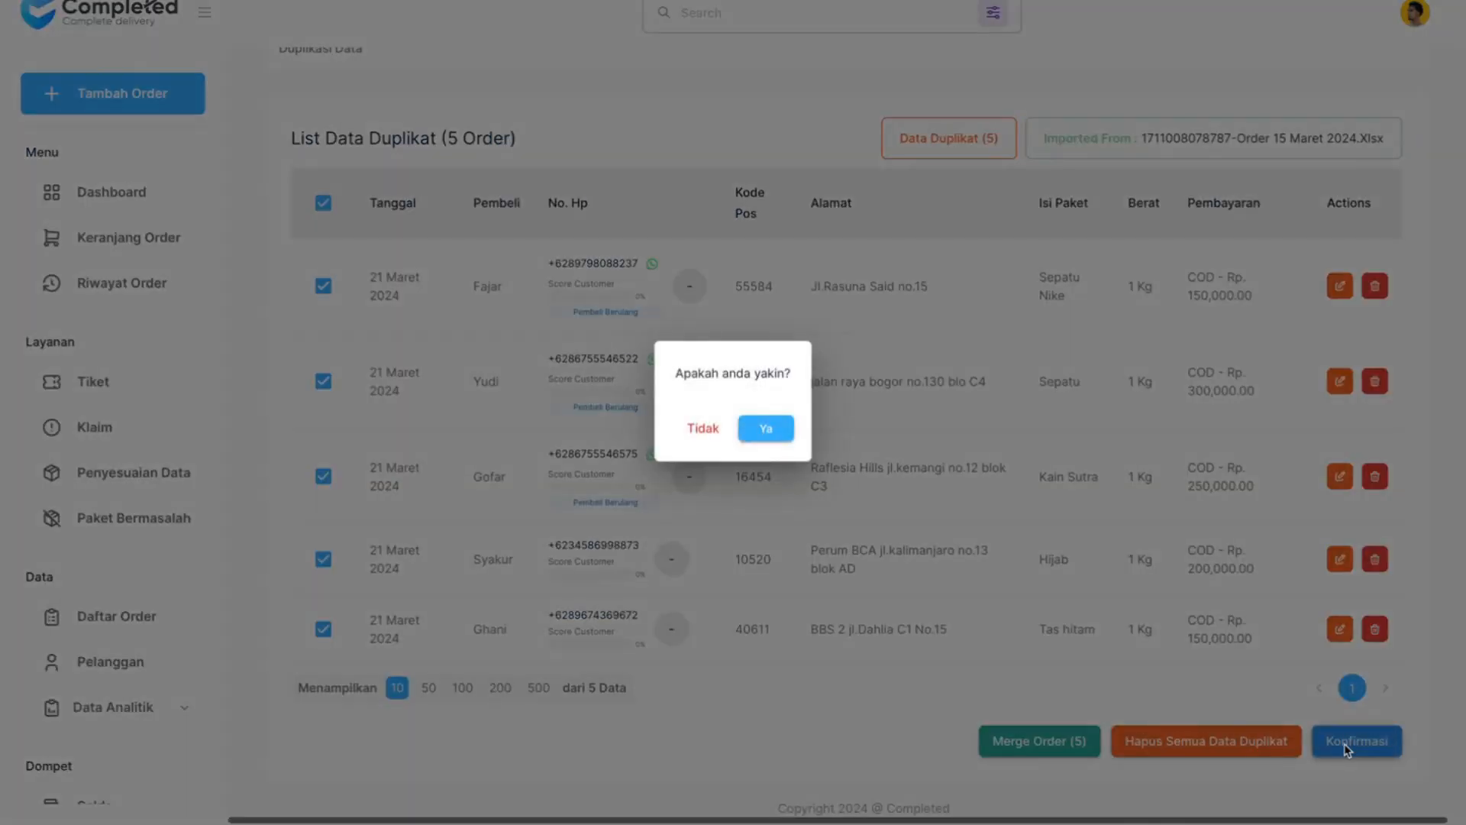
pyautogui.click(757, 430)
pyautogui.scroll(-5, 859, 504)
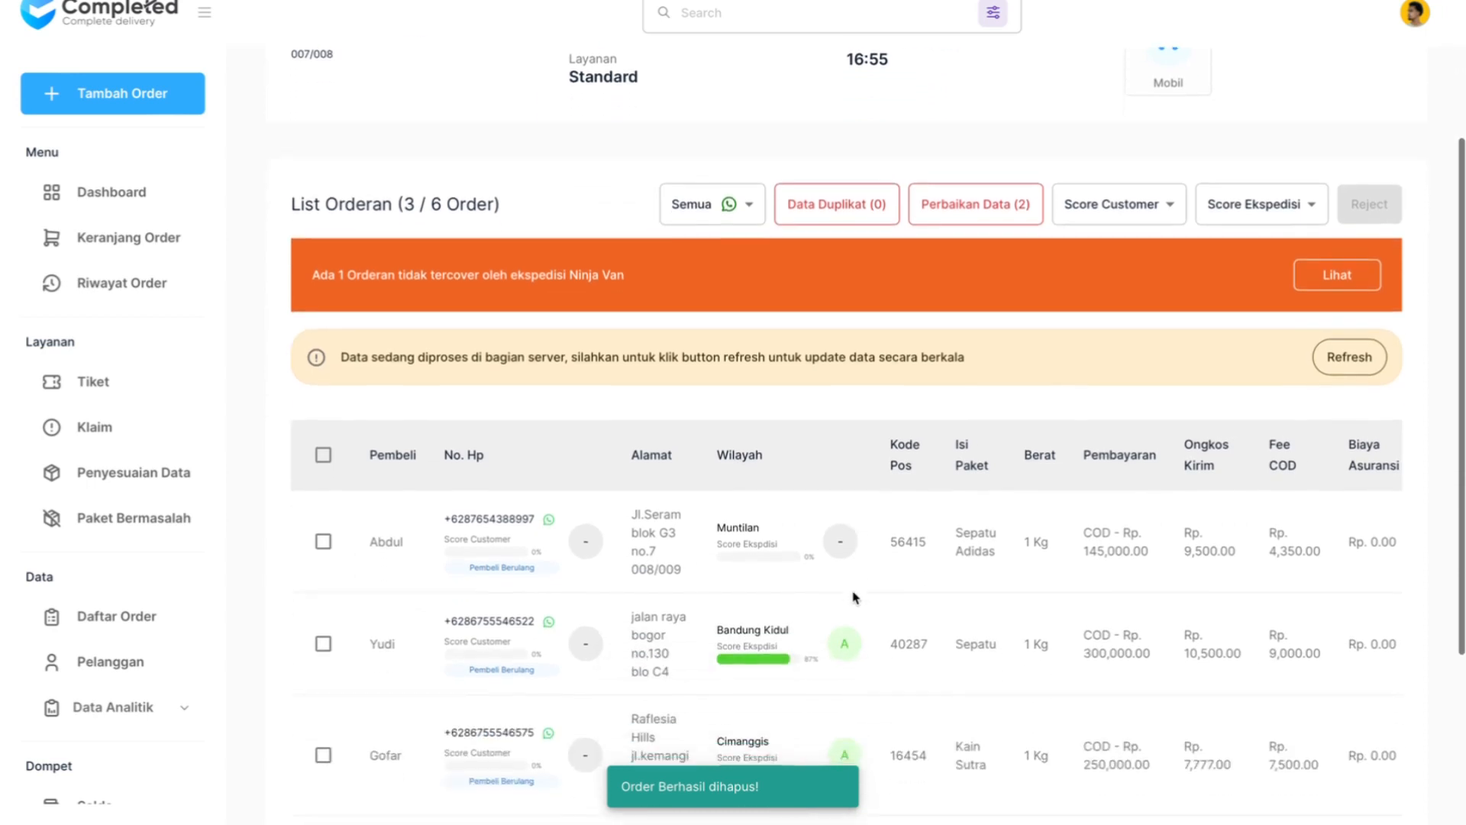
# - Examine the remaining imported orders in the order list together with its notices and filter options
pyautogui.scroll(-1, 855, 597)
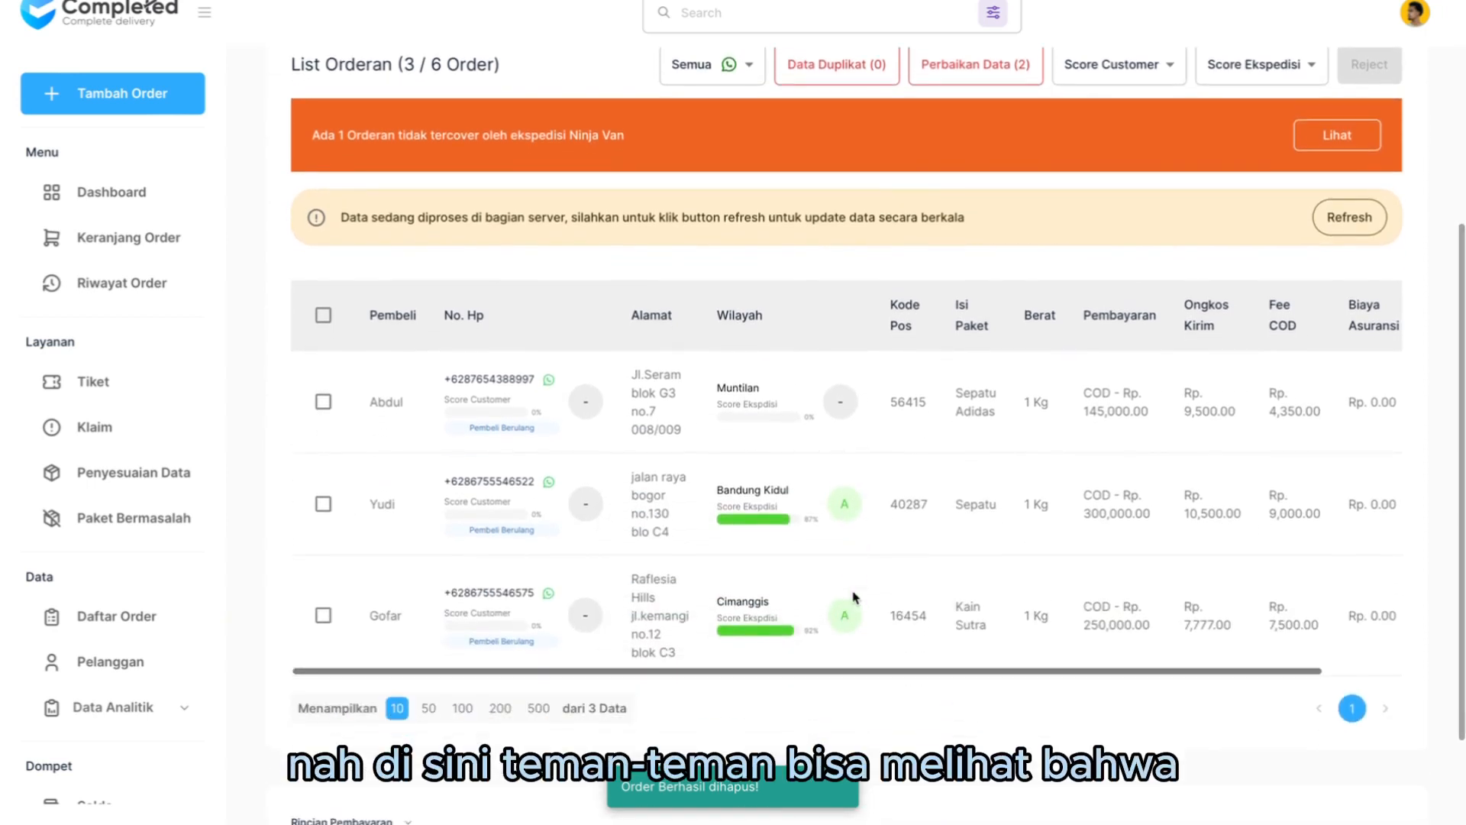
pyautogui.scroll(2, 856, 598)
pyautogui.scroll(1, 856, 597)
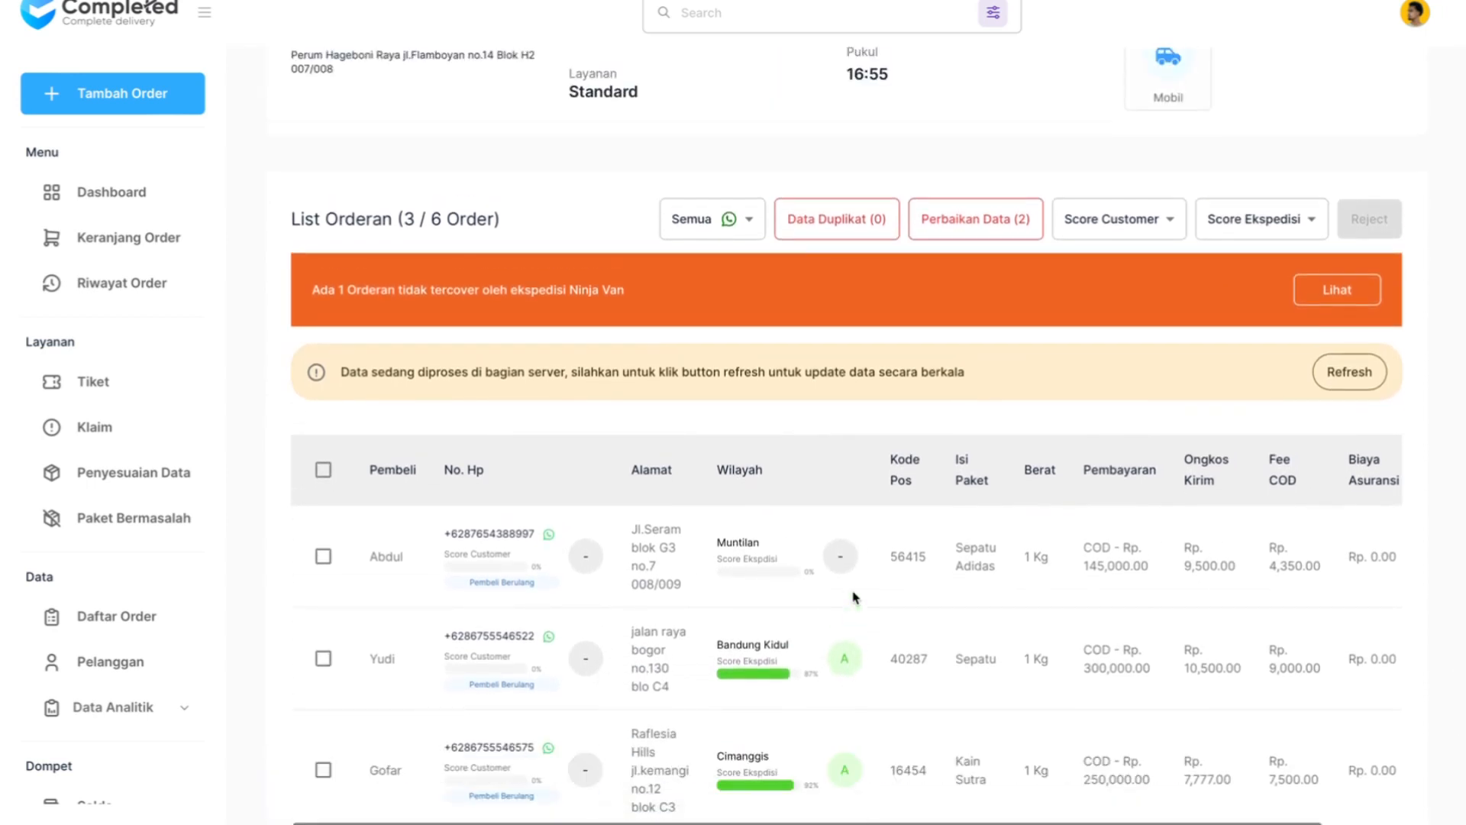
pyautogui.scroll(-1, 855, 597)
pyautogui.scroll(1, 856, 597)
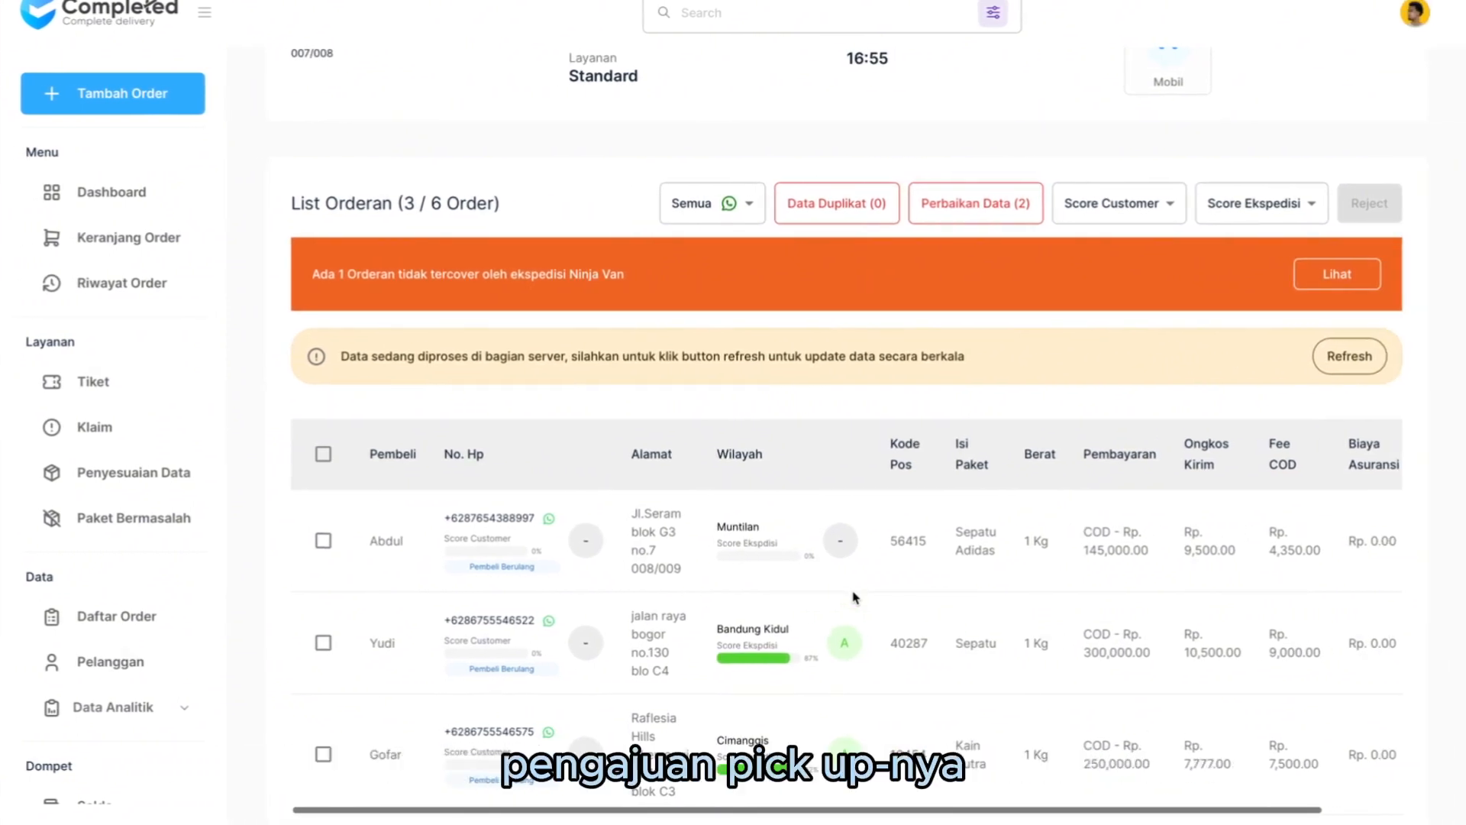
pyautogui.scroll(-3, 856, 597)
pyautogui.scroll(2, 856, 597)
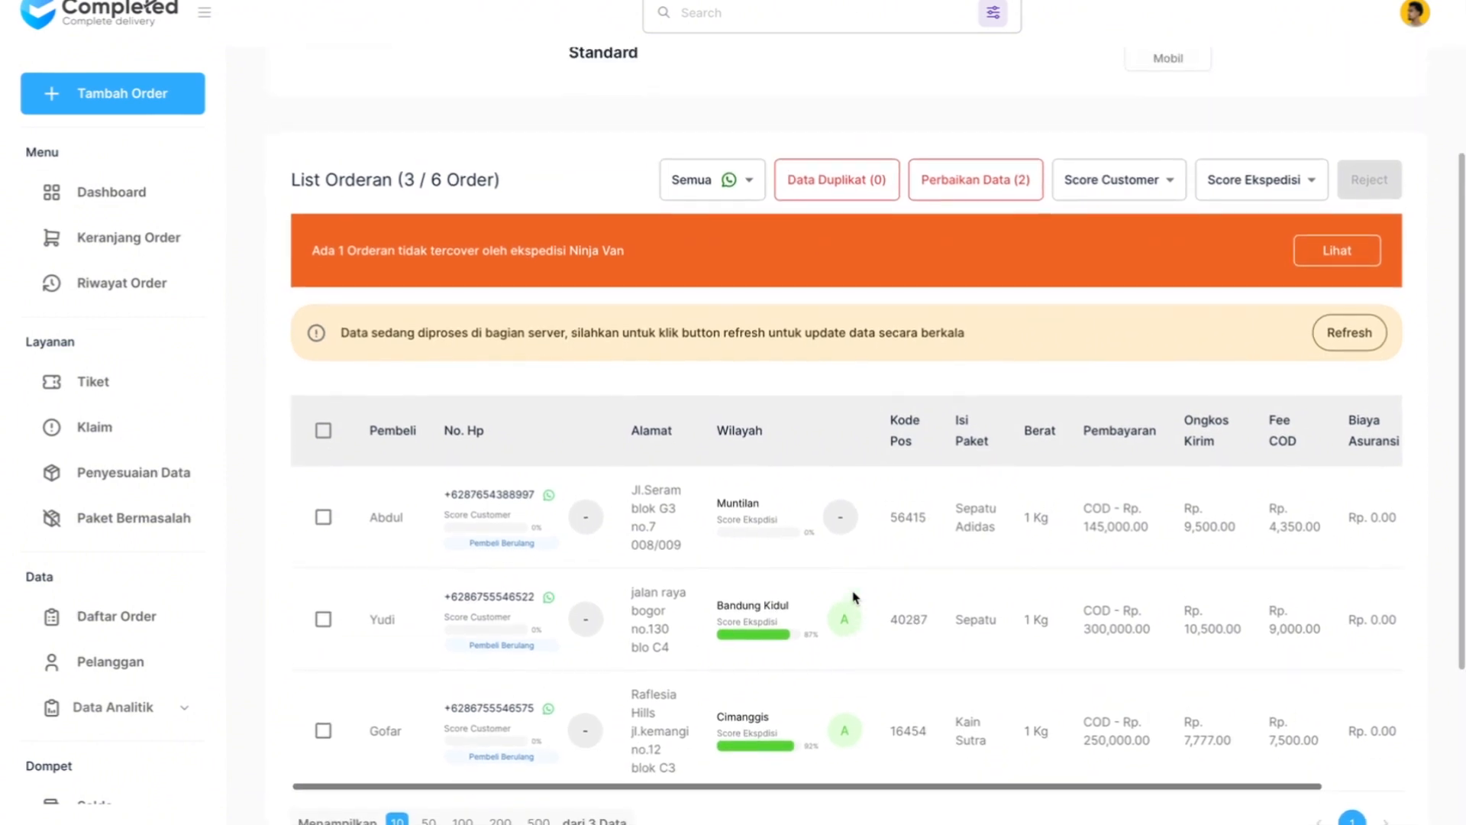
pyautogui.scroll(-1, 855, 597)
pyautogui.scroll(1, 855, 597)
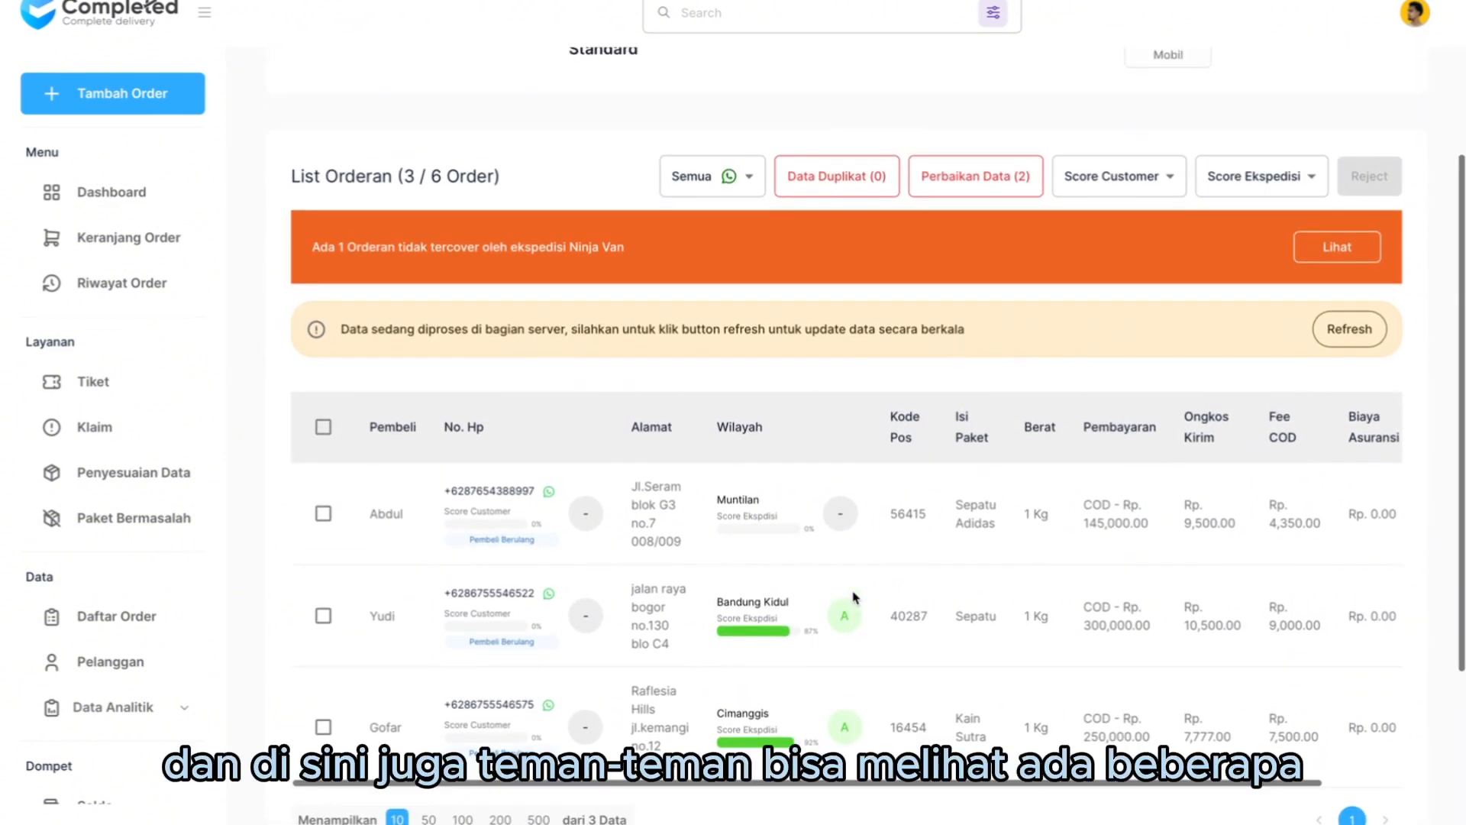
pyautogui.scroll(1, 855, 597)
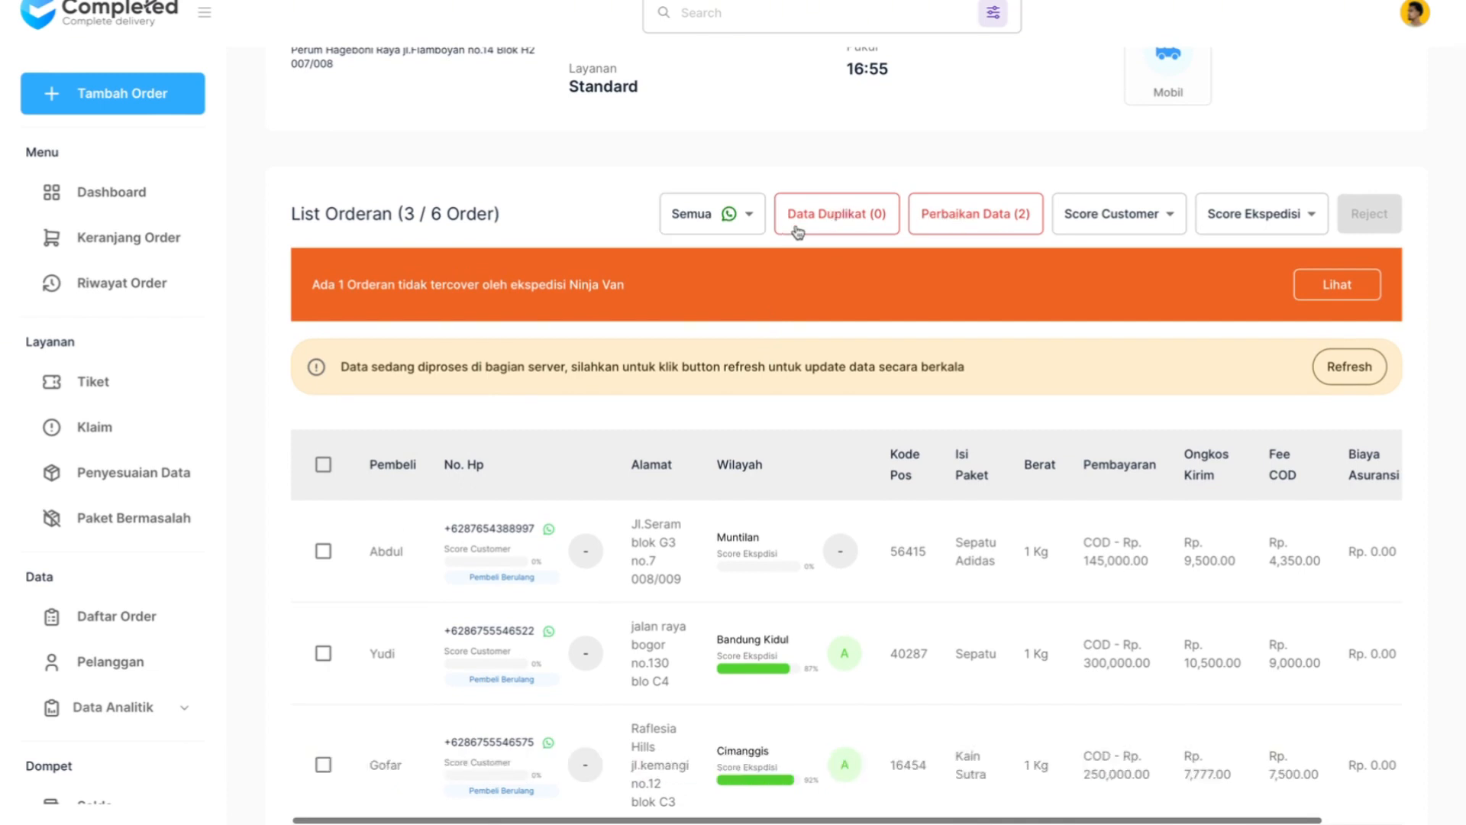
# - Filter the order list by Whatsapp Invalid and by Whatsapp Valid, and check the first listed phone number
pyautogui.click(727, 218)
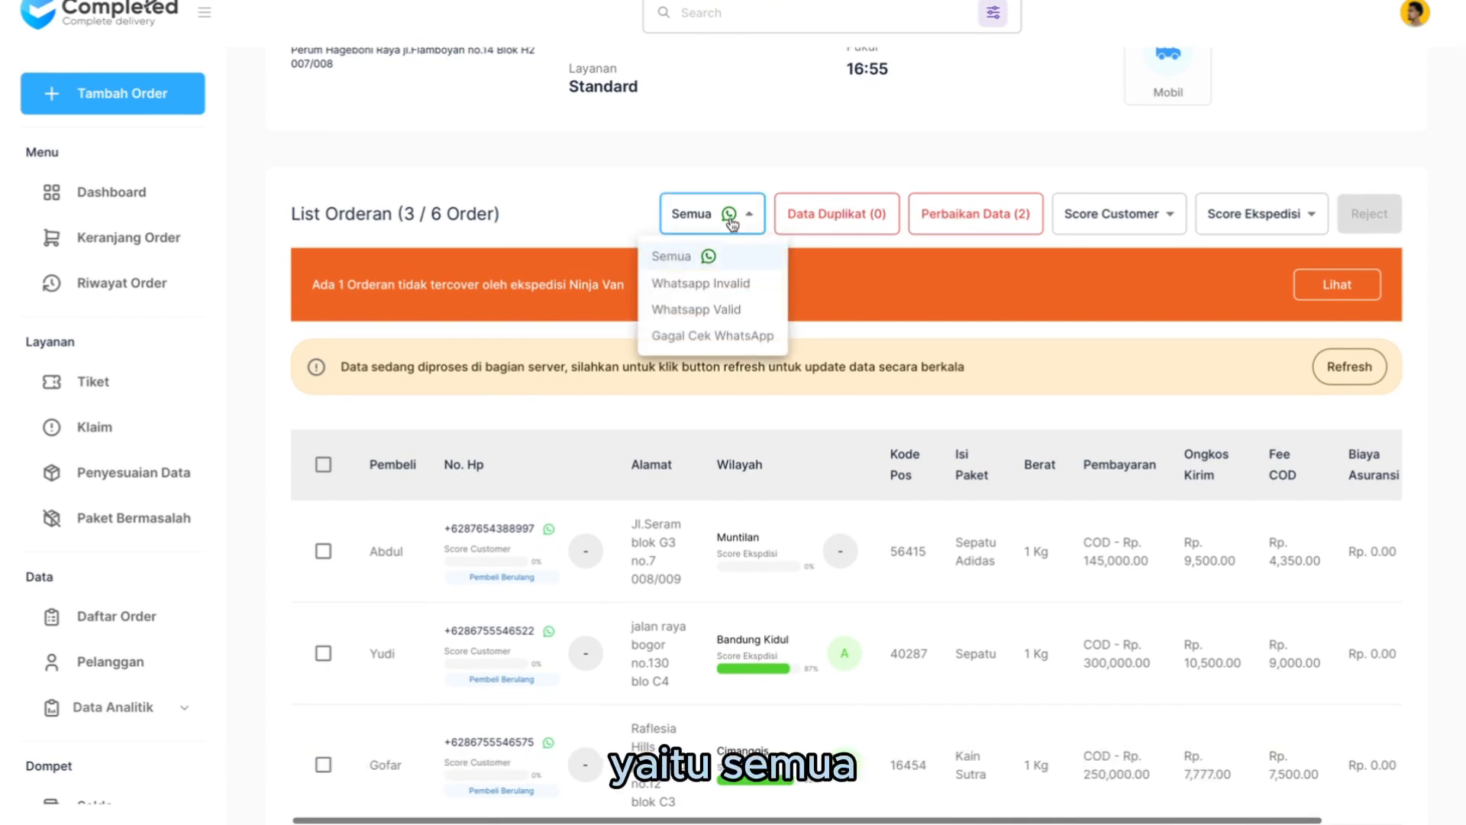
pyautogui.click(736, 287)
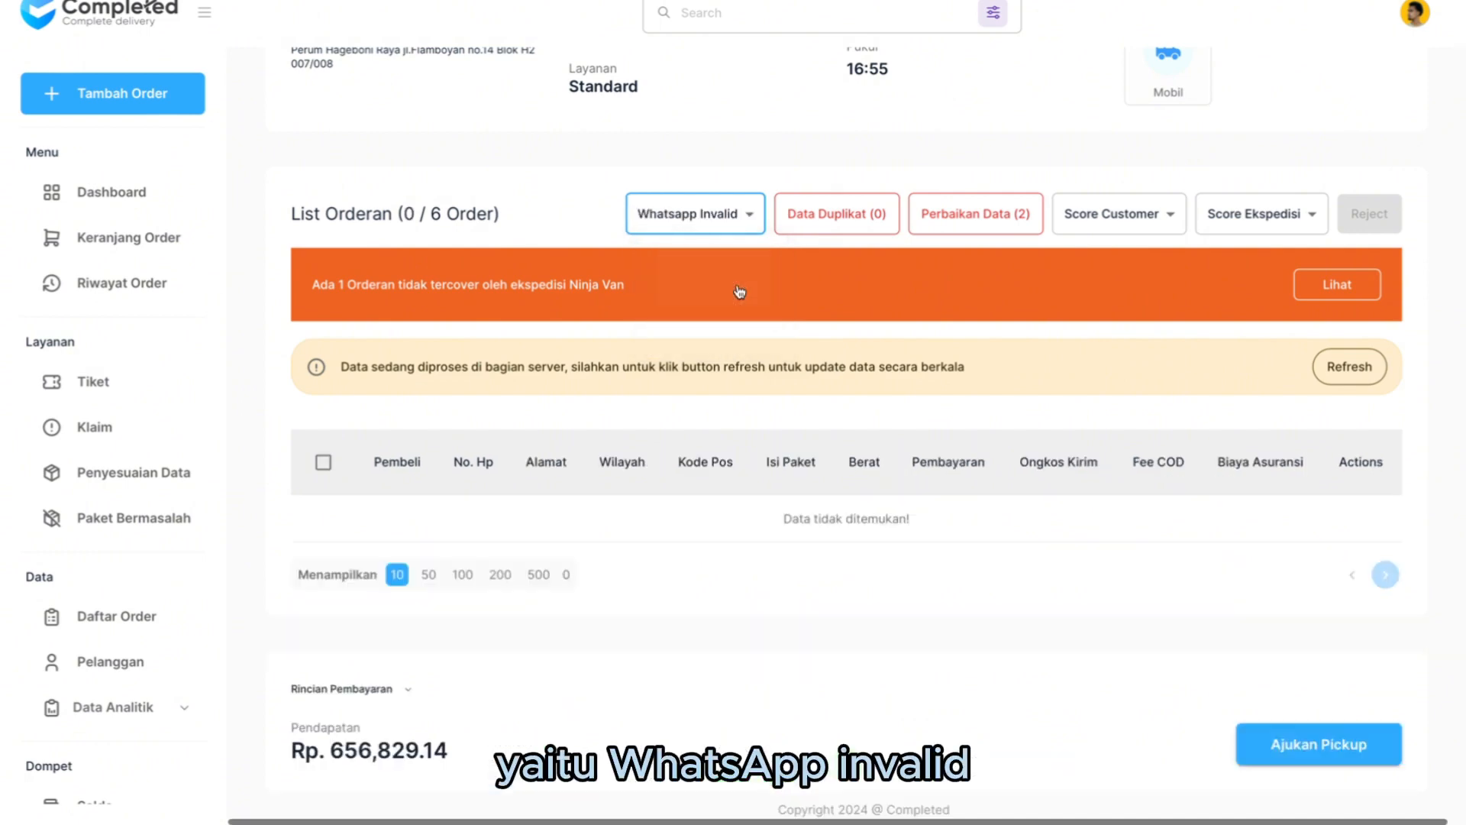
pyautogui.click(719, 217)
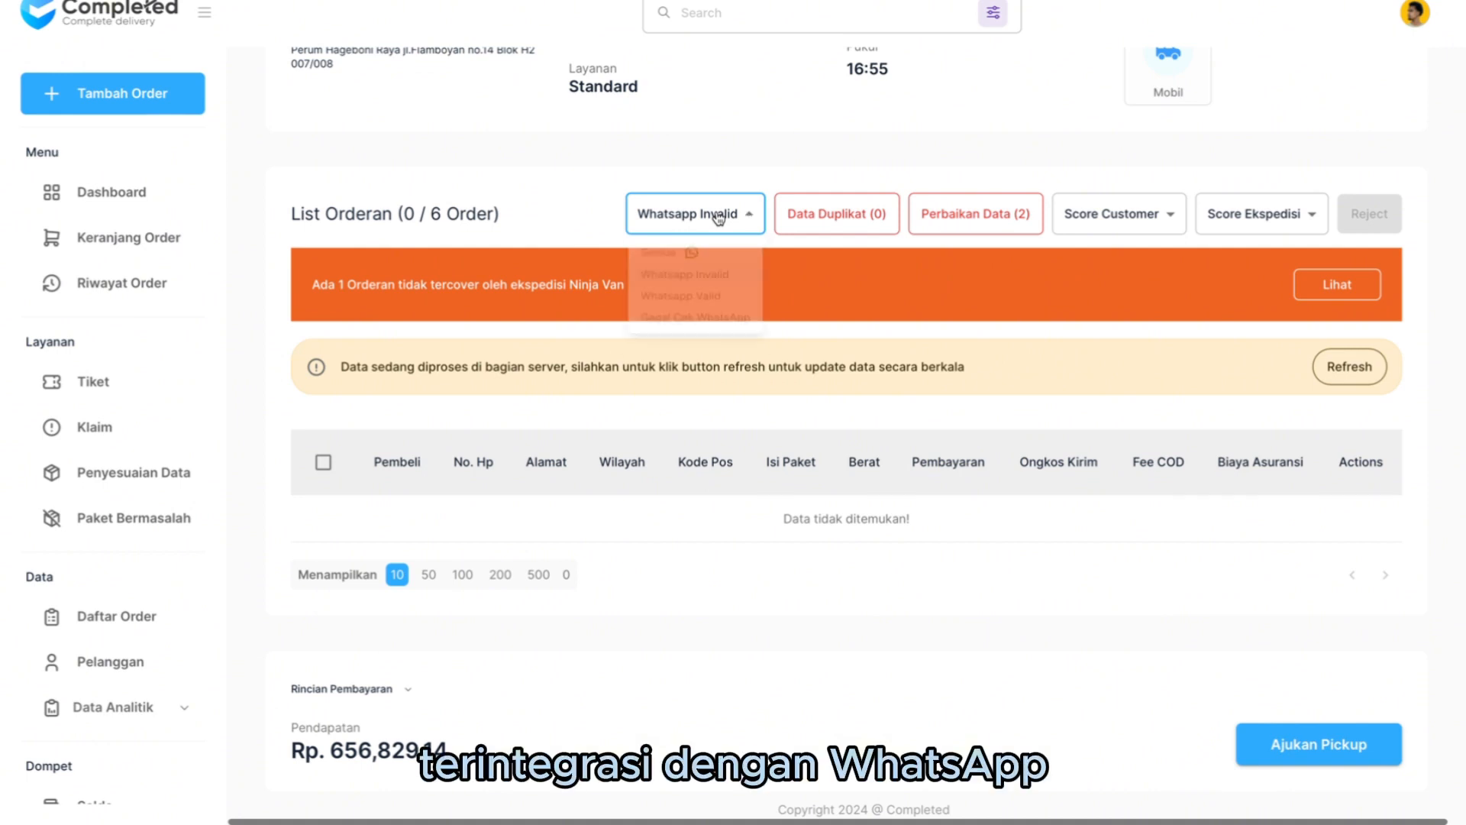
pyautogui.click(725, 305)
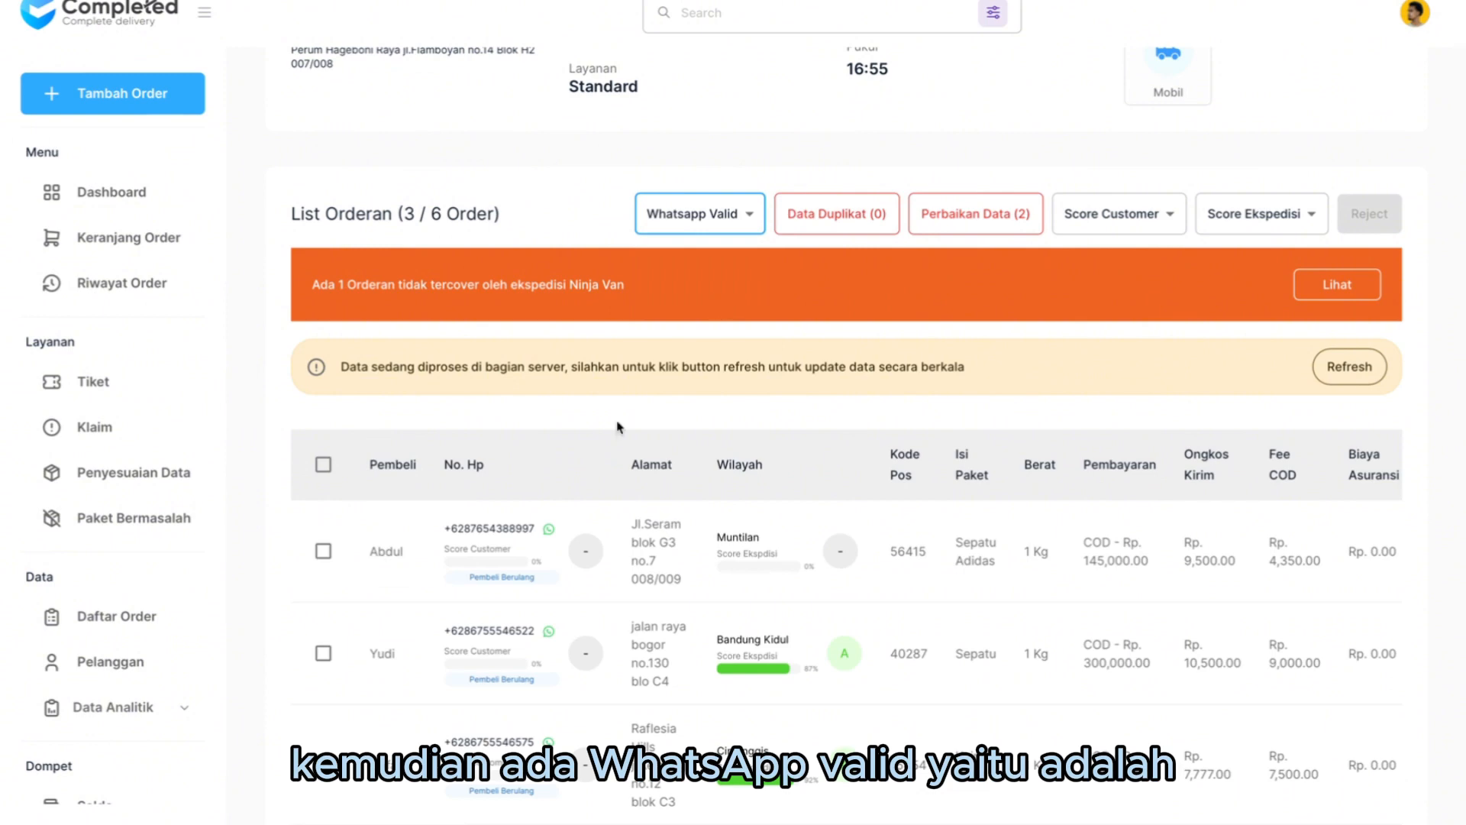
pyautogui.scroll(-2, 618, 429)
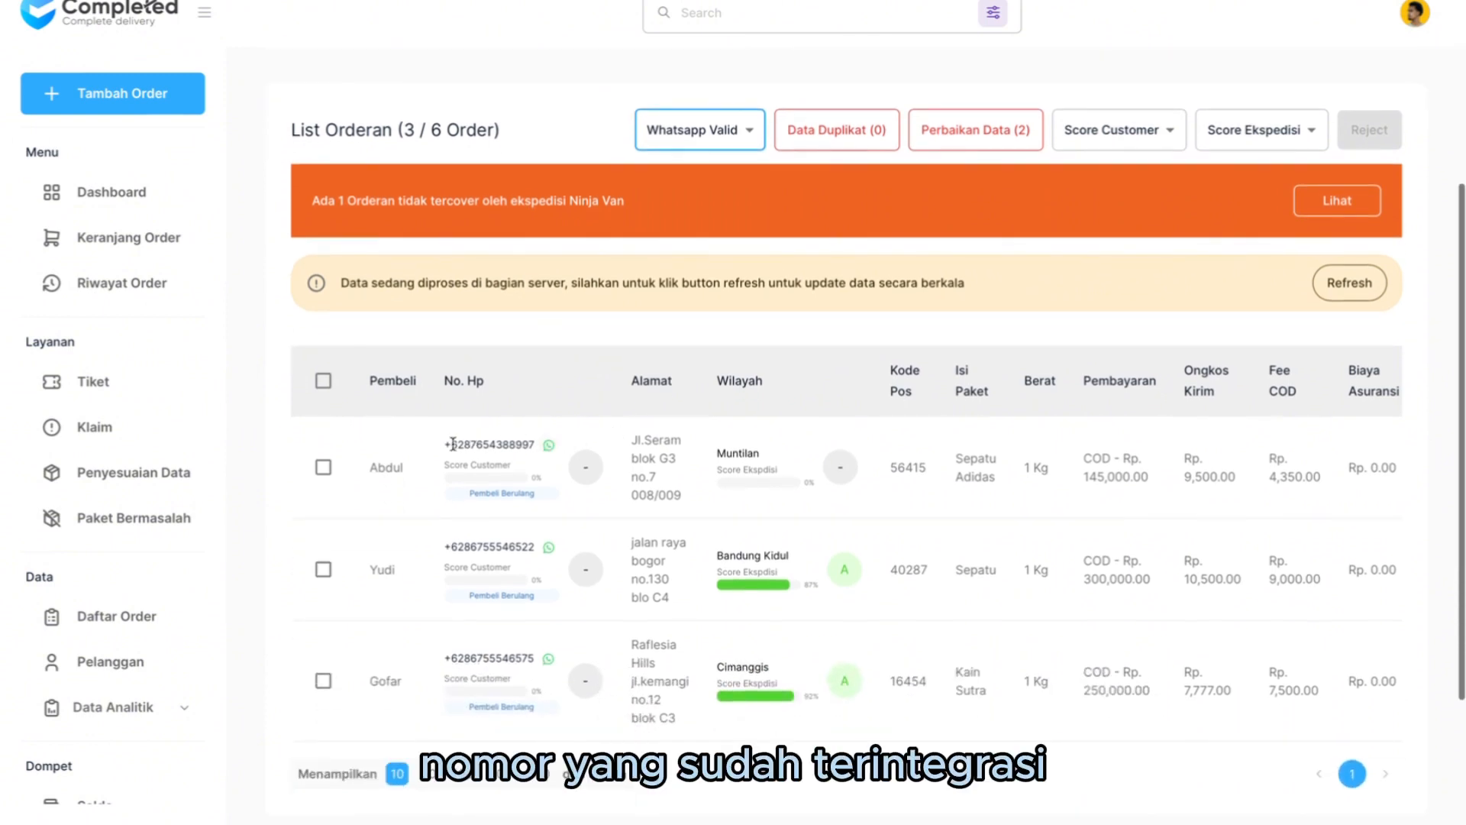
pyautogui.moveTo(447, 444); pyautogui.dragTo(558, 447)
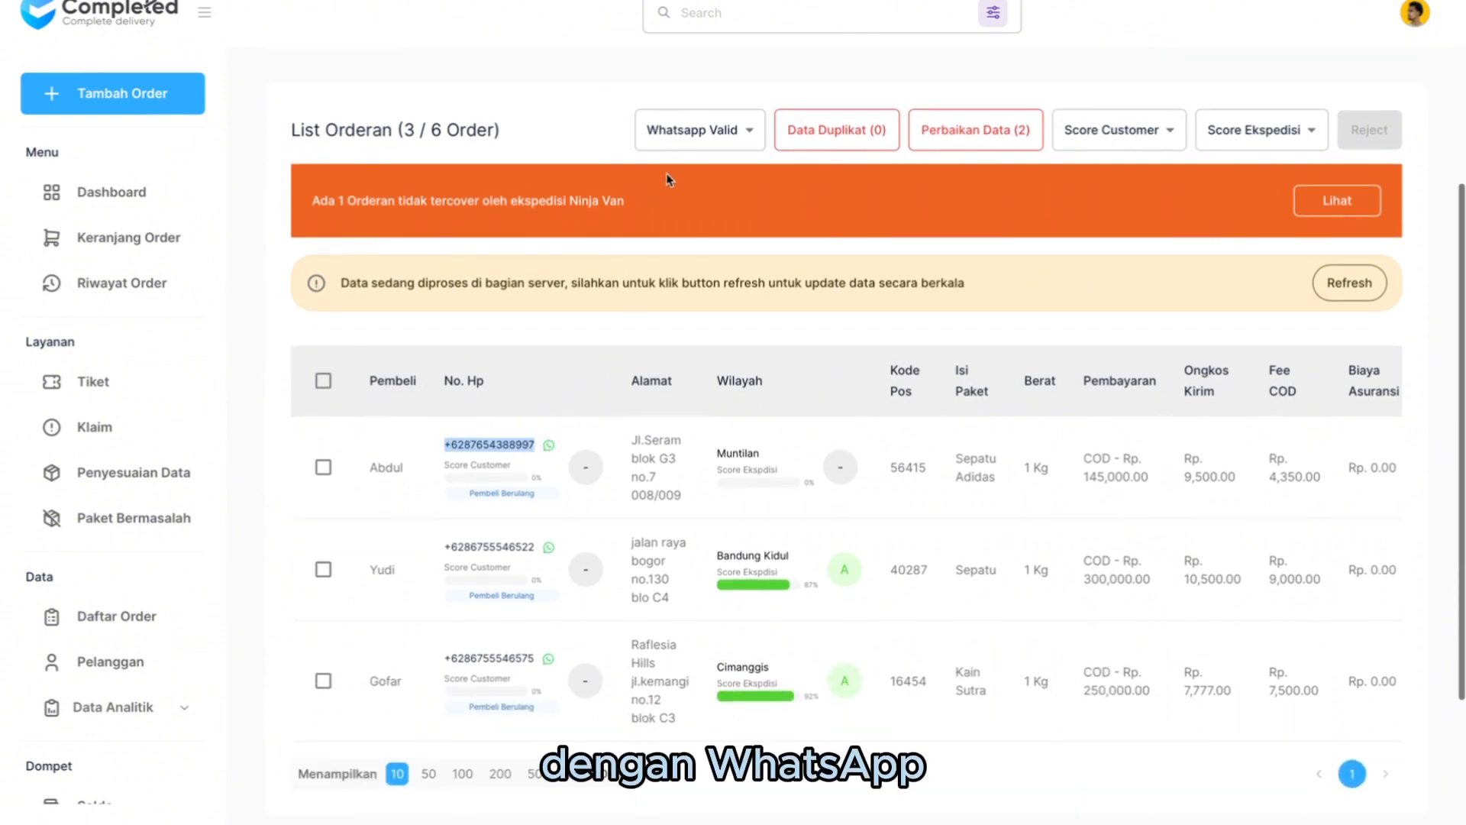
# - Filter the order list by Gagal Cek WhatsApp, and reset the WhatsApp filter to Semua
pyautogui.click(695, 128)
pyautogui.click(688, 252)
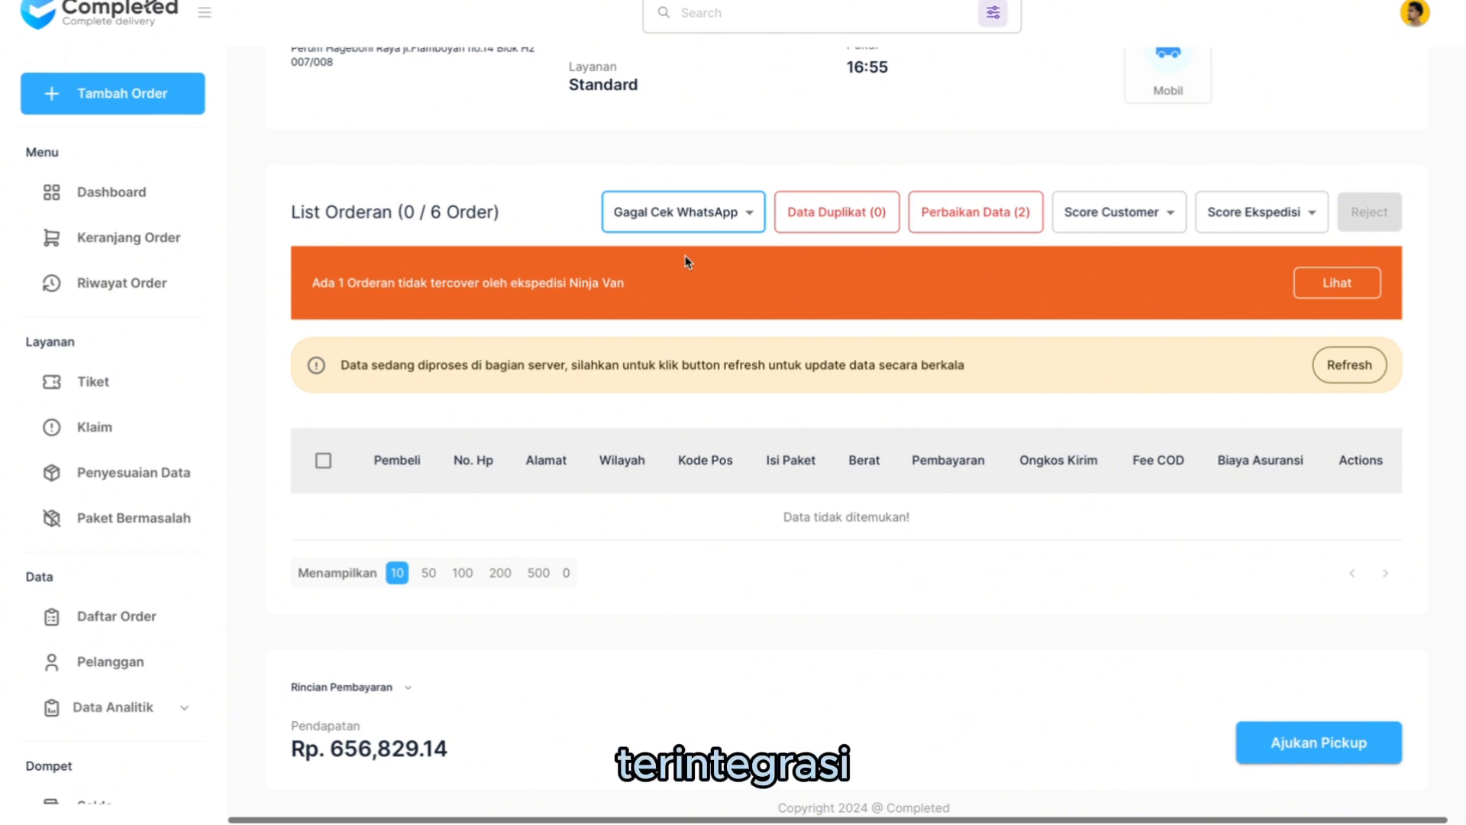
pyautogui.click(688, 216)
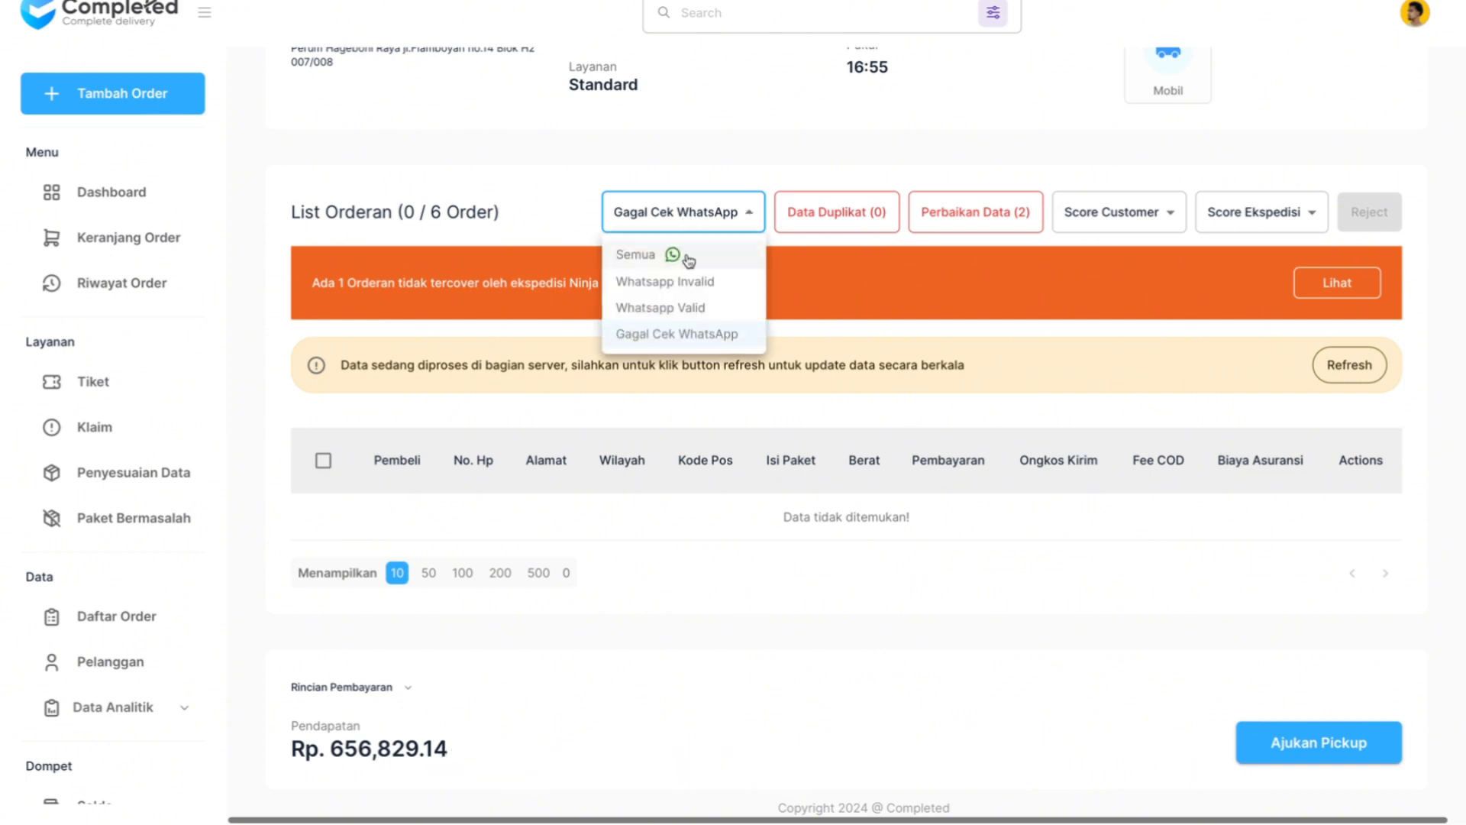
pyautogui.click(676, 255)
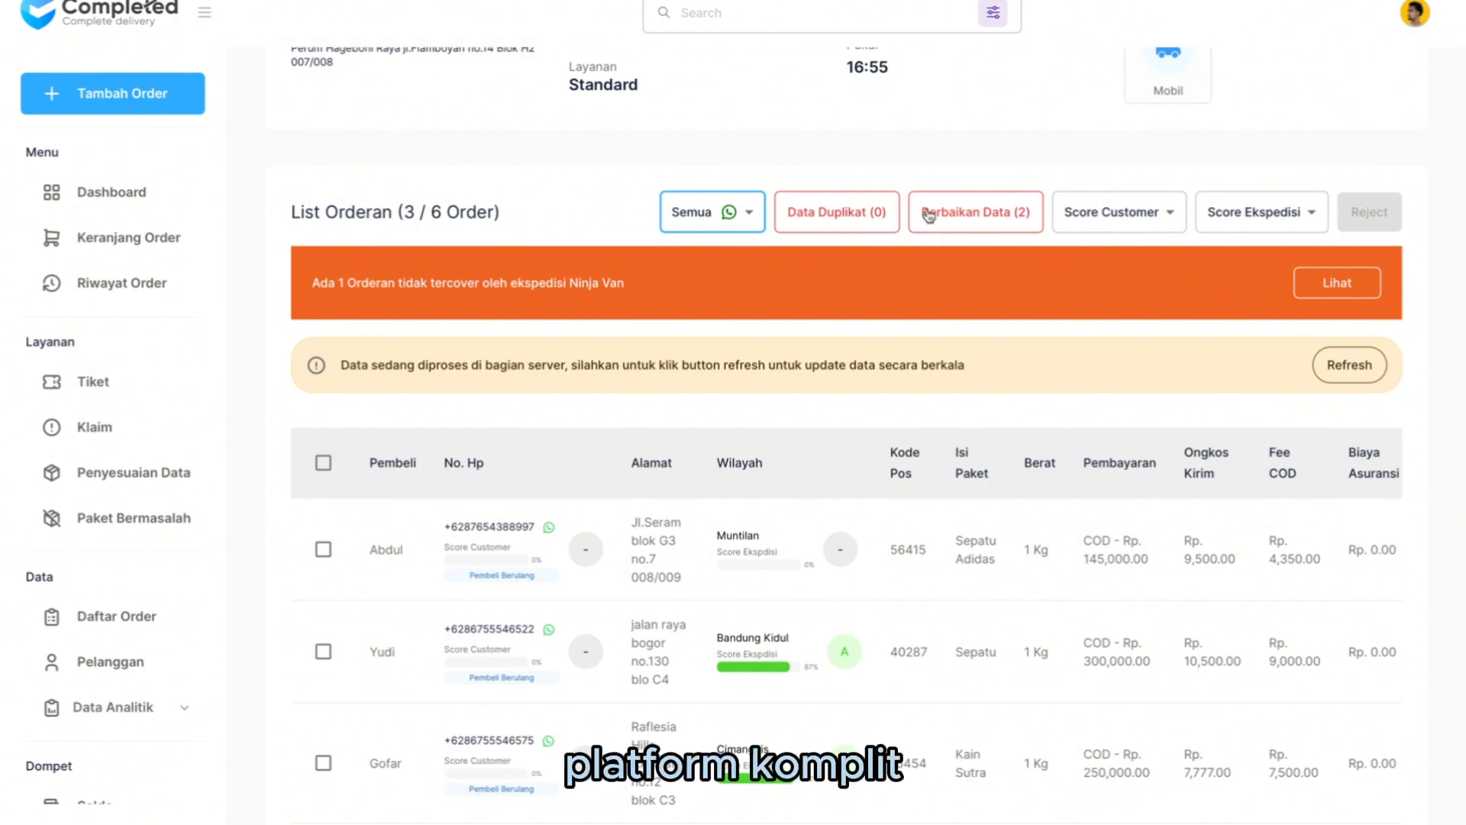
# - Open the Perbaikan Data list, check the error reason of the Hijab order and open its postal code for editing
pyautogui.click(984, 214)
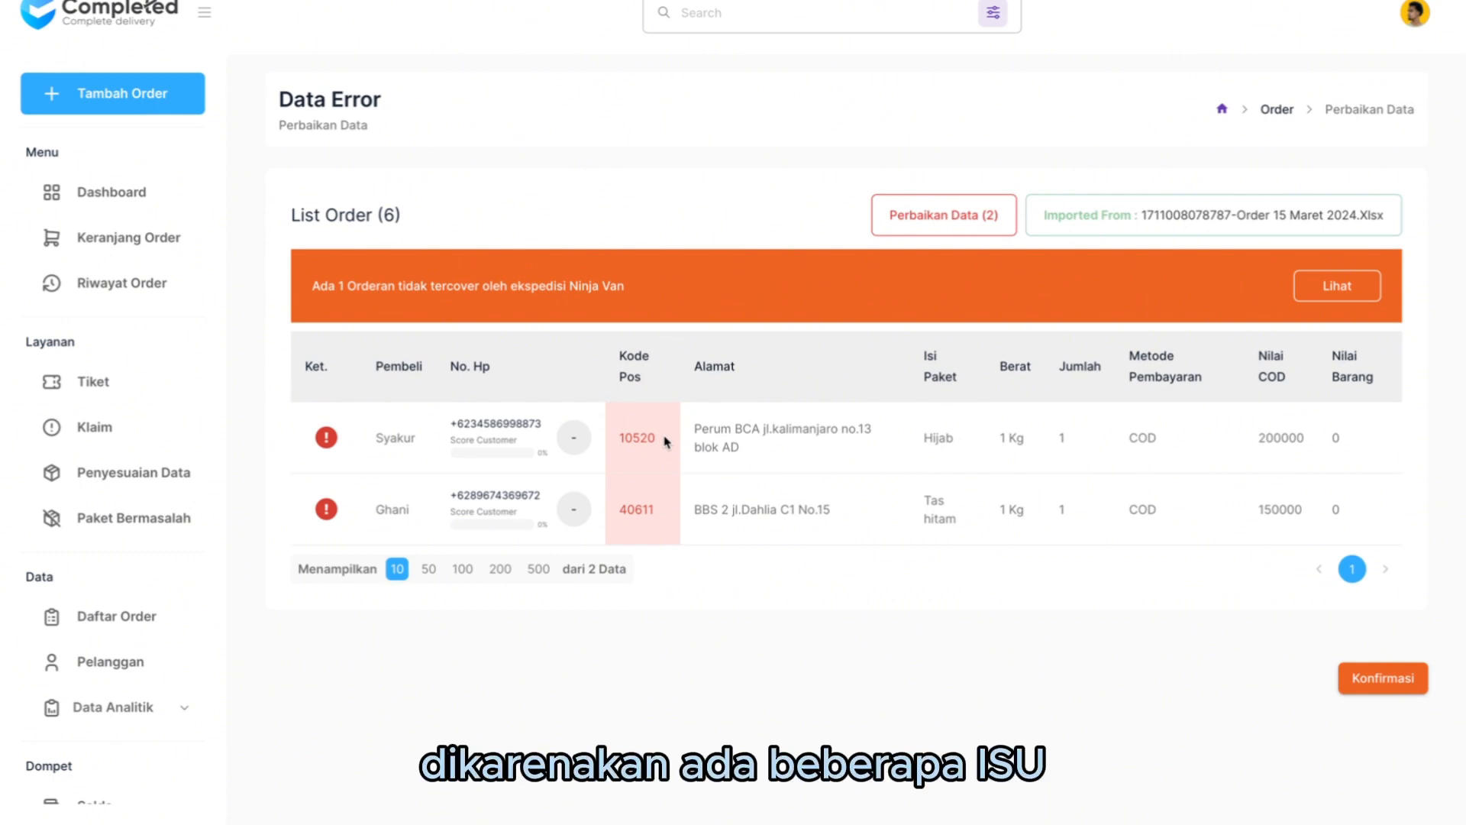
pyautogui.moveTo(333, 438)
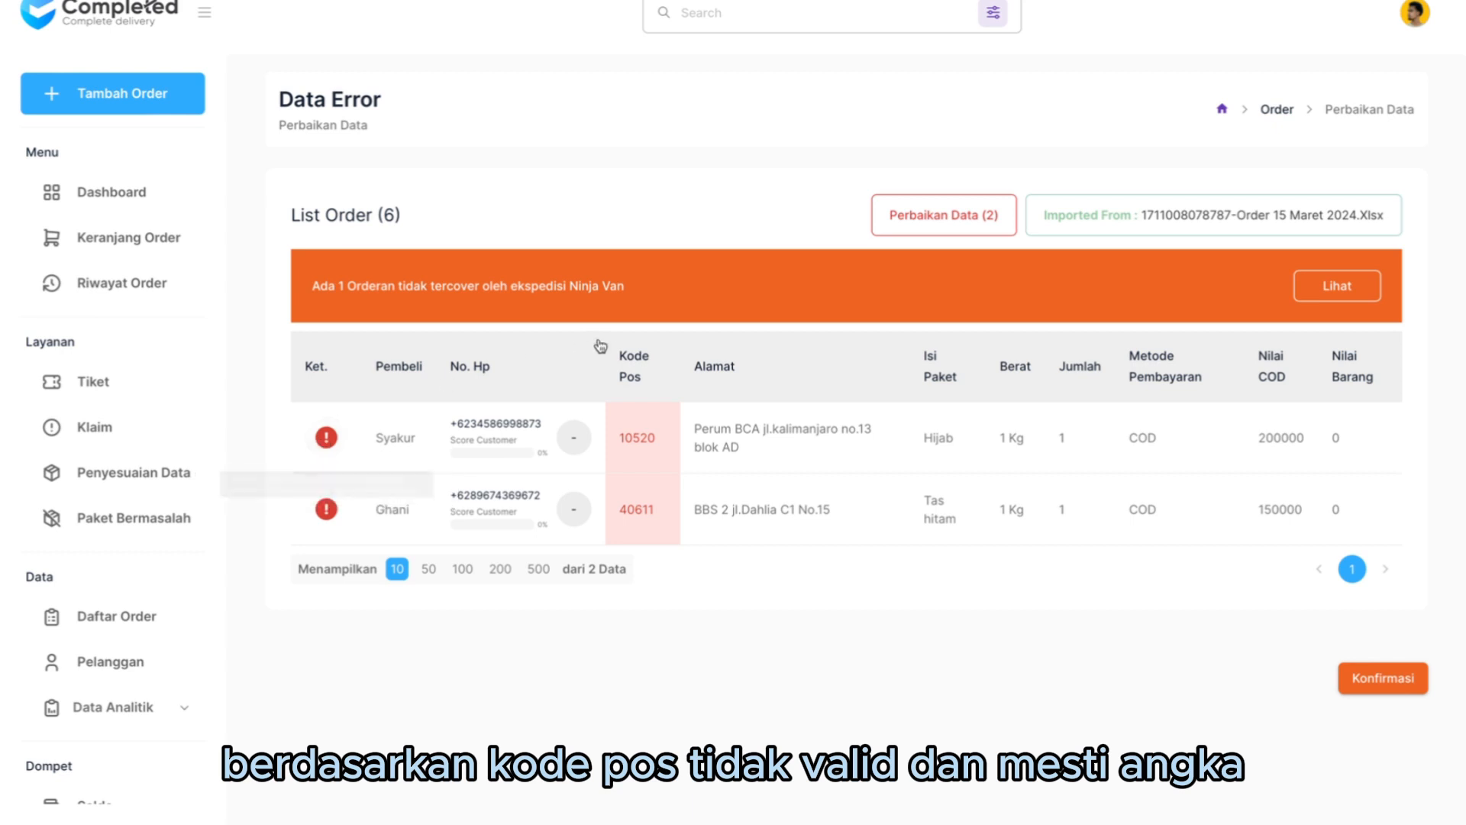
pyautogui.click(651, 437)
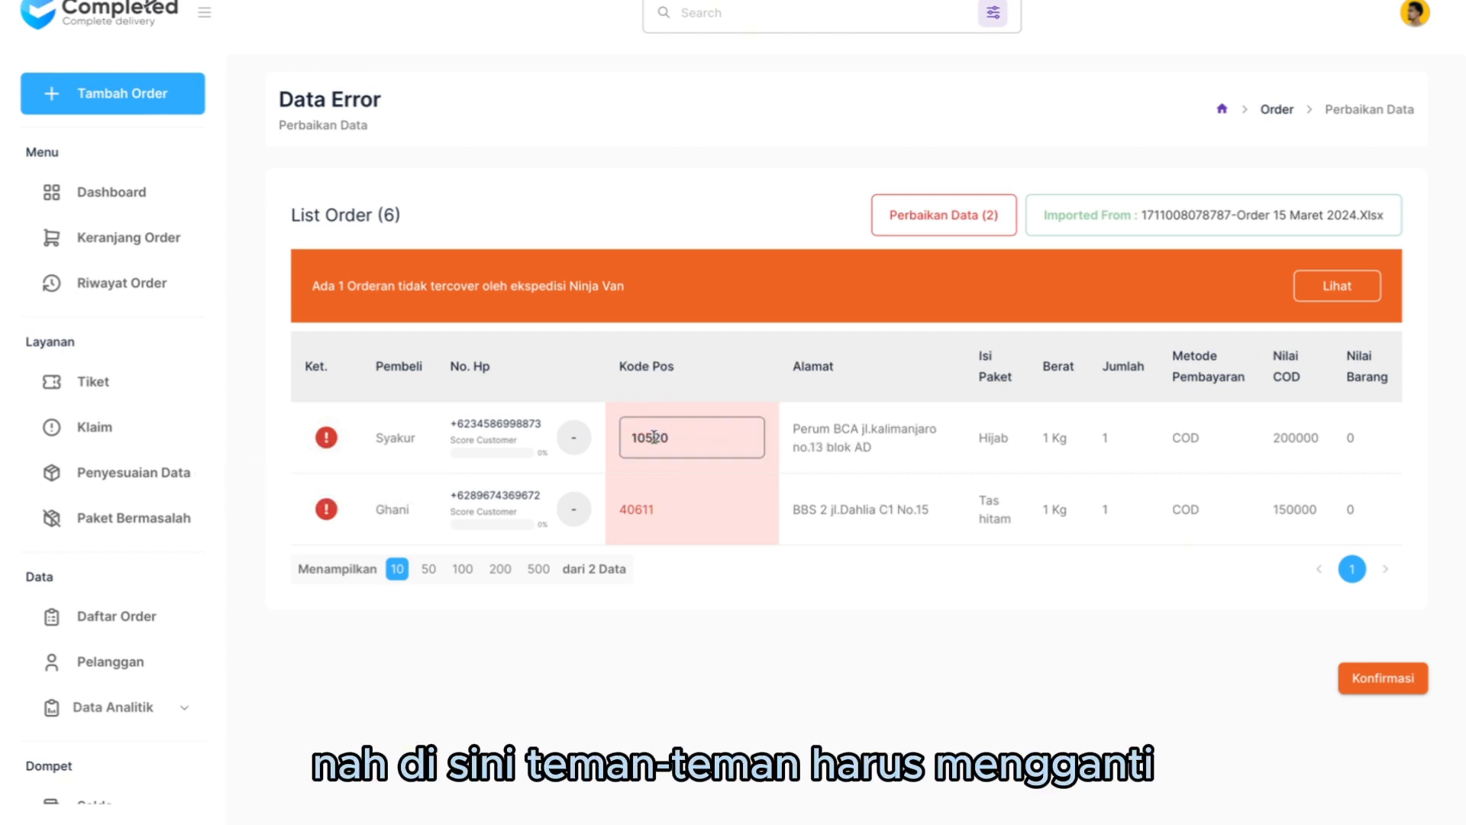
pyautogui.click(702, 439)
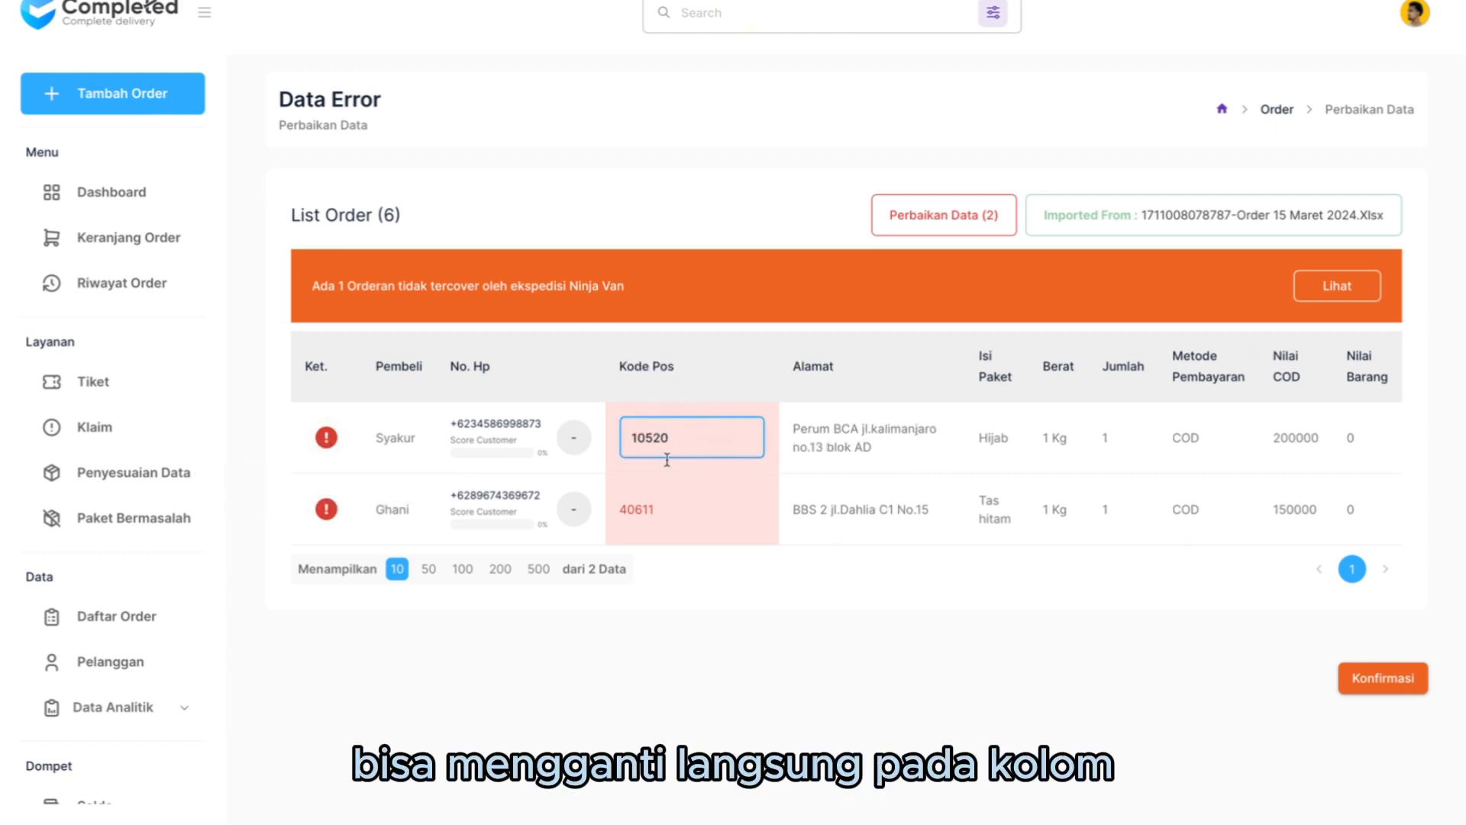
# - Replace the invalid postal code of the Tas hitam order with 40619
pyautogui.click(659, 510)
pyautogui.click(699, 433)
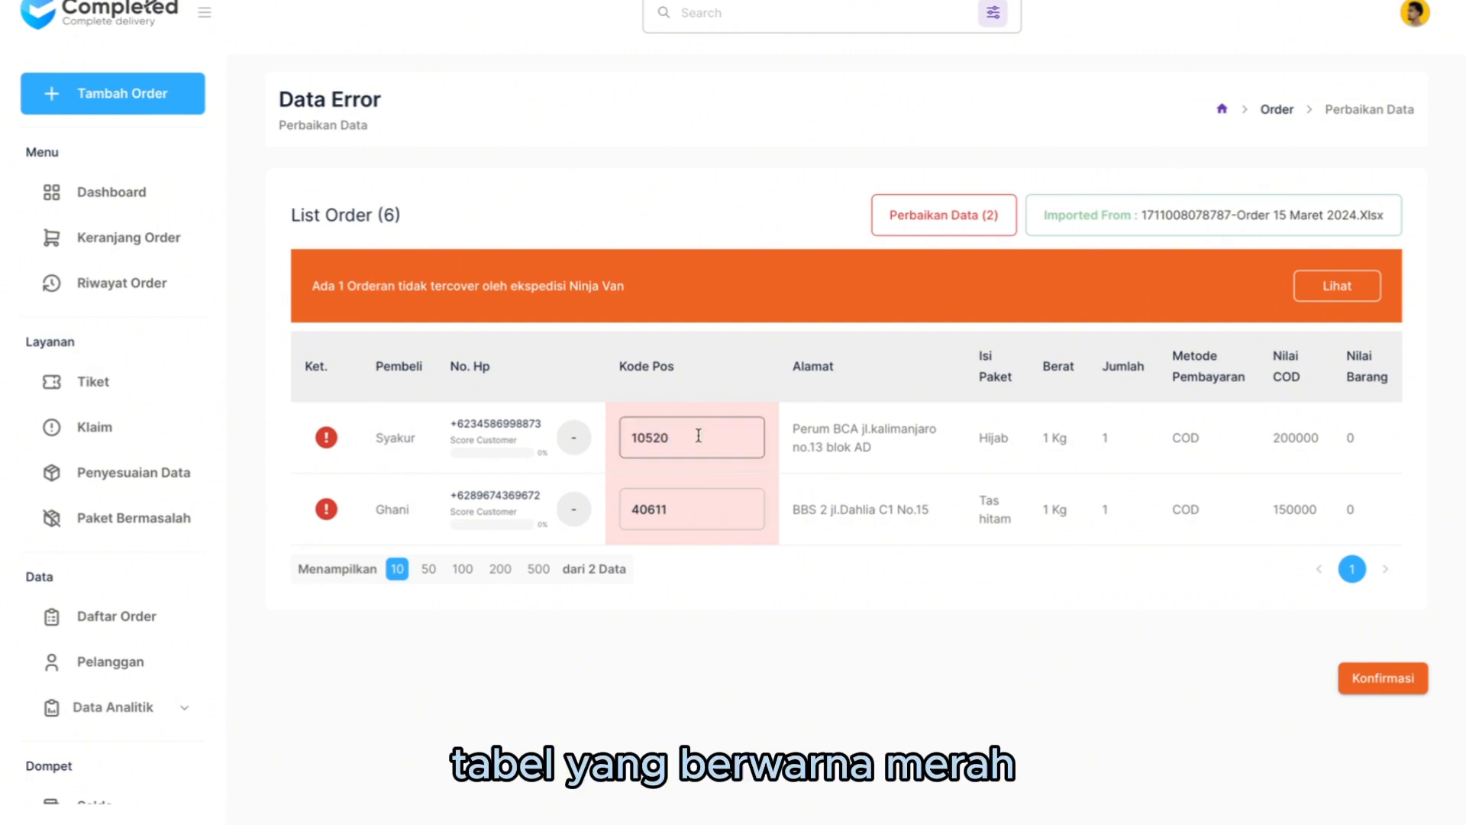
pyautogui.click(702, 506)
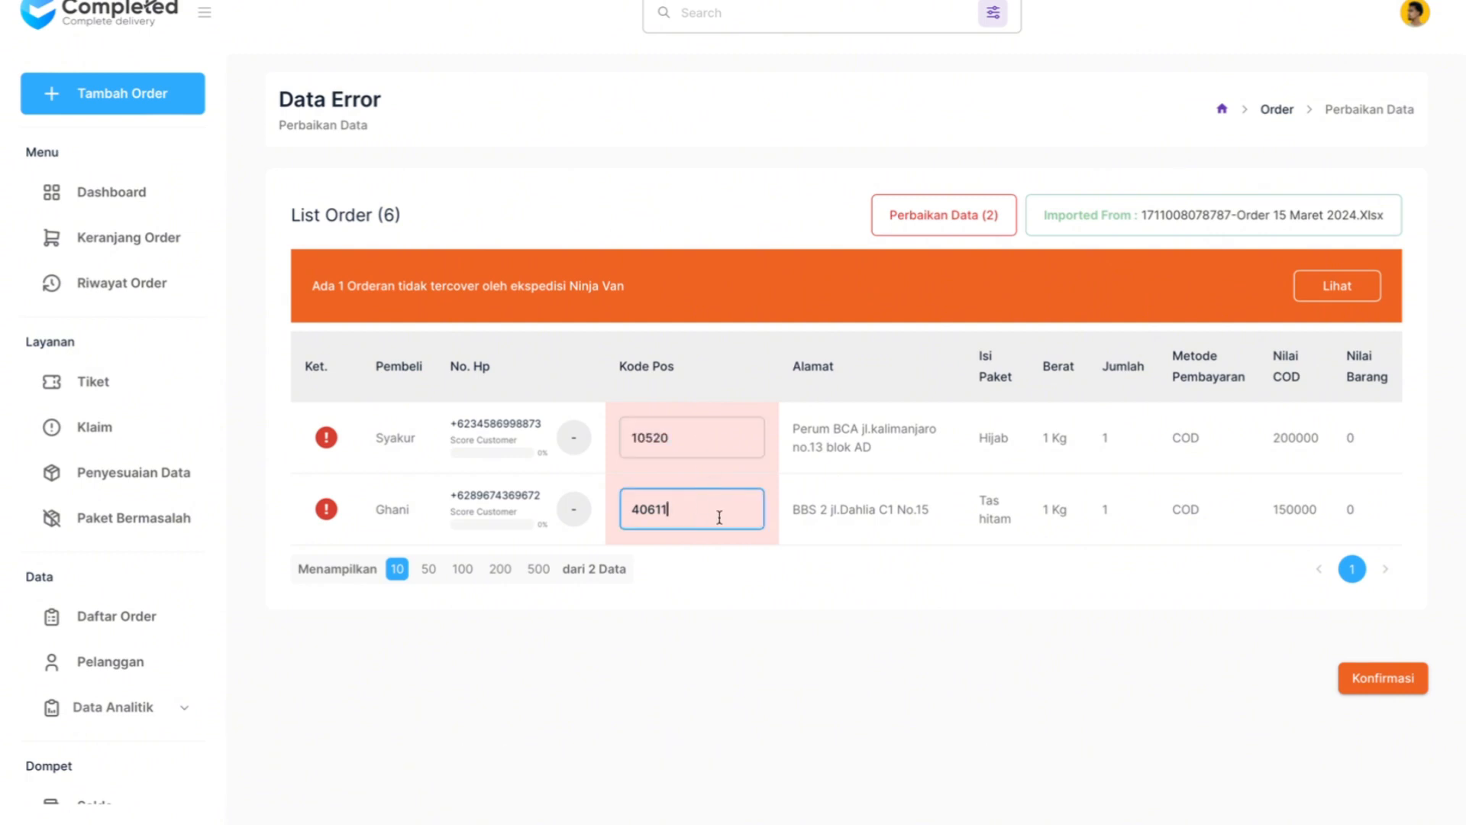
pyautogui.press('BackSpace')
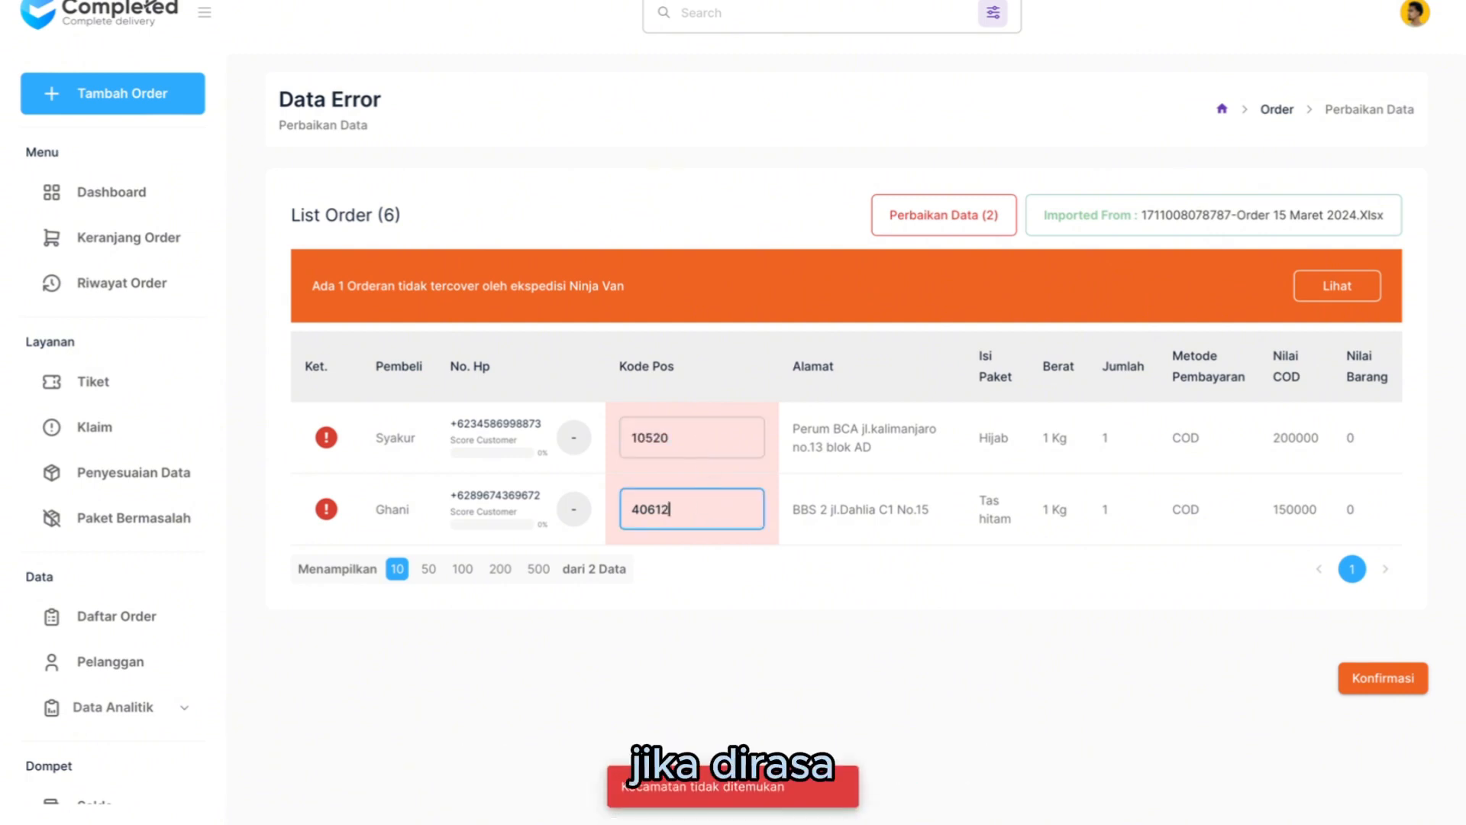
pyautogui.write('0')
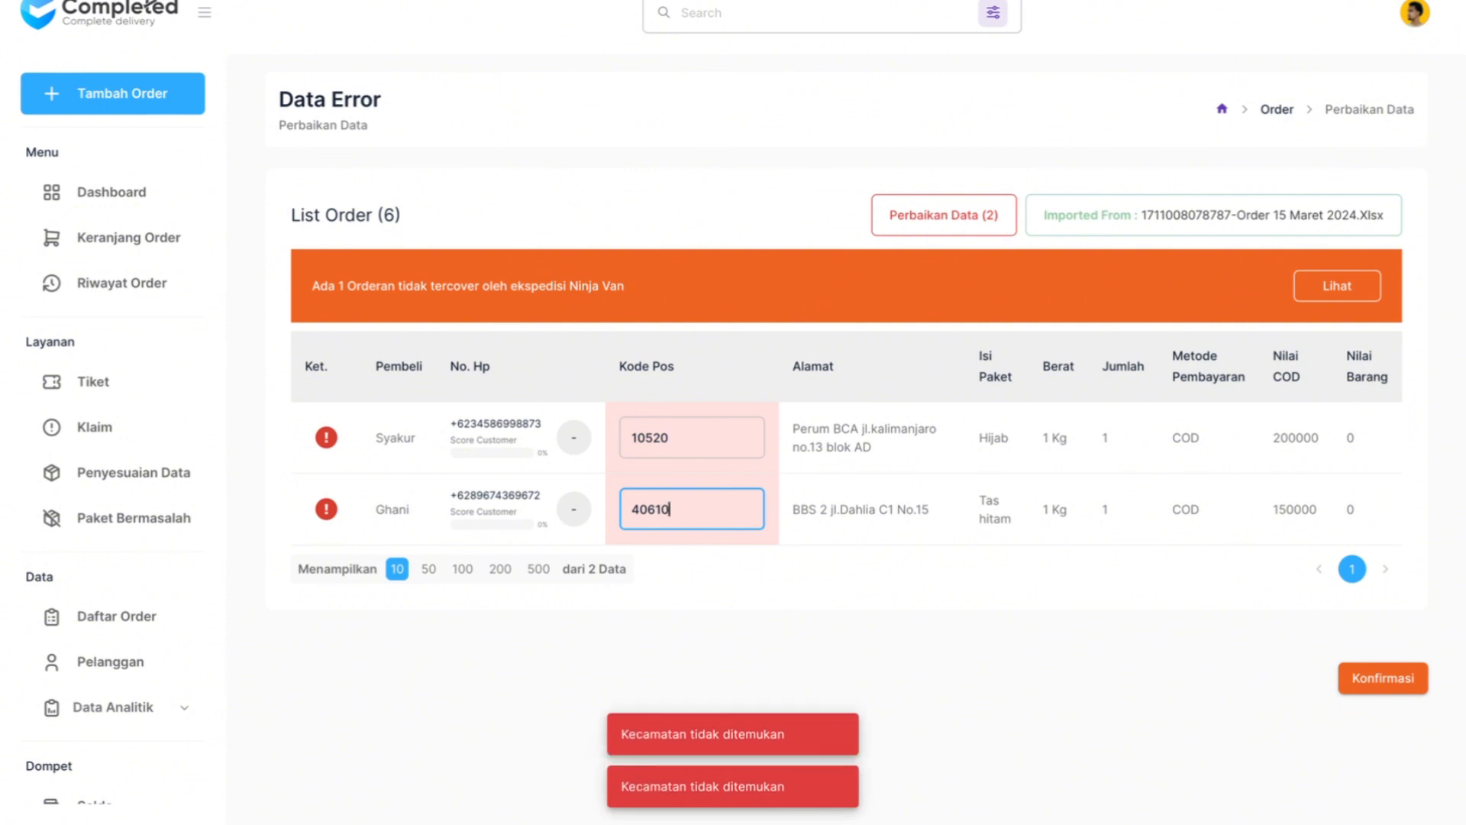
pyautogui.press('BackSpace')
pyautogui.press('BackSpace')
pyautogui.press('Return')
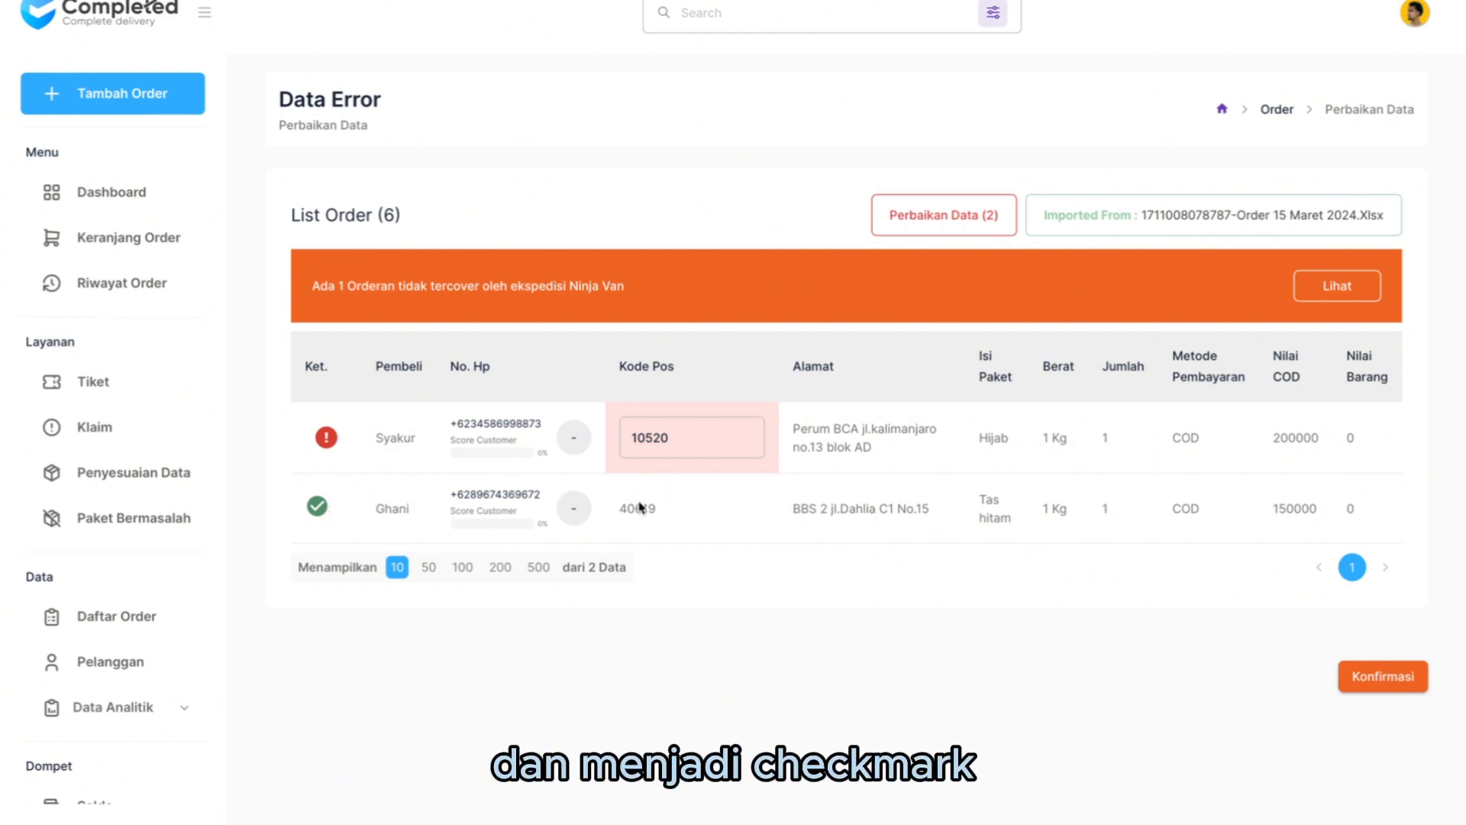
# - Check the error on the Hijab order and confirm the data corrections
pyautogui.moveTo(328, 447)
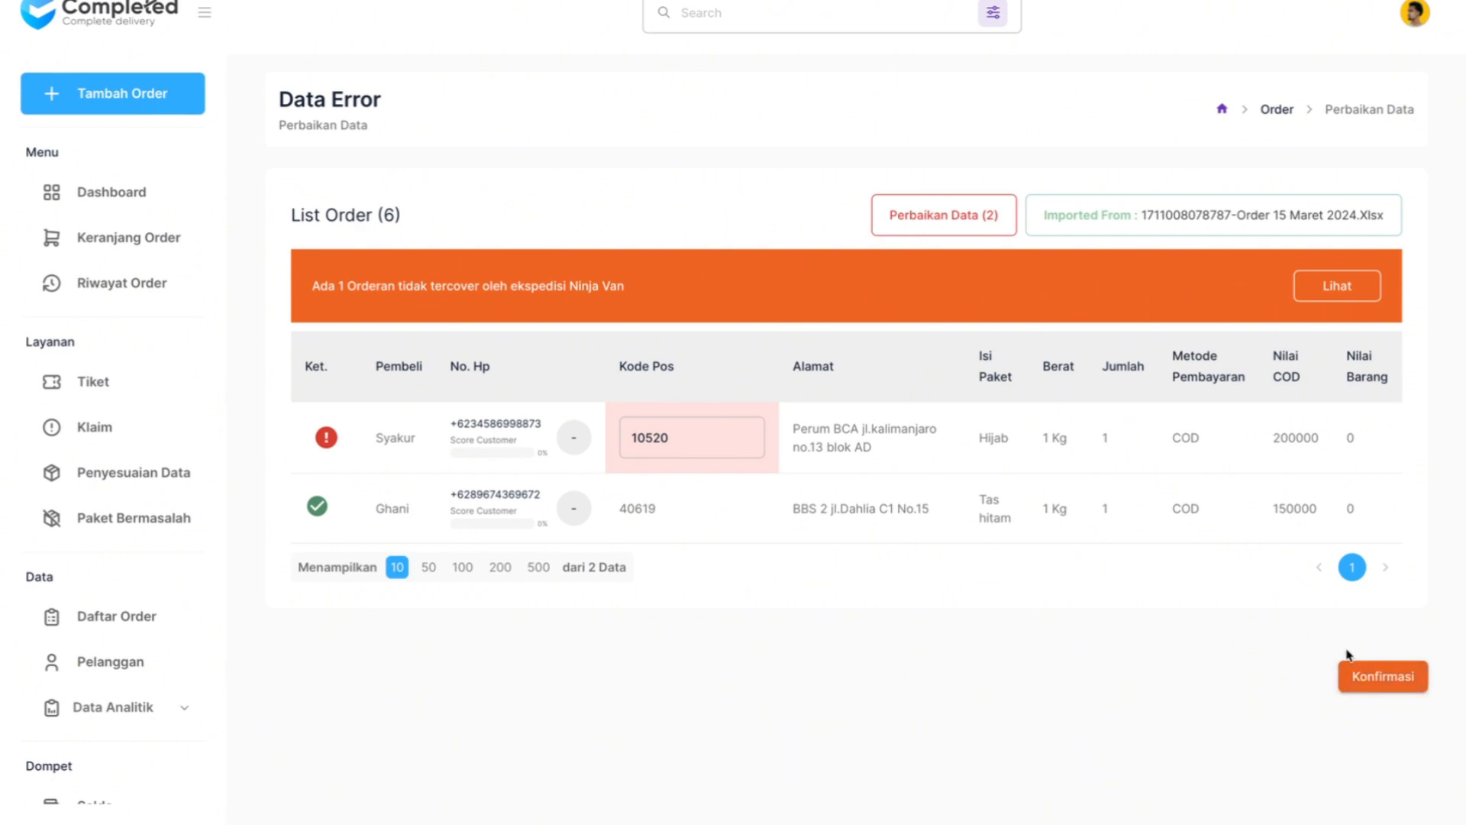
pyautogui.click(1372, 682)
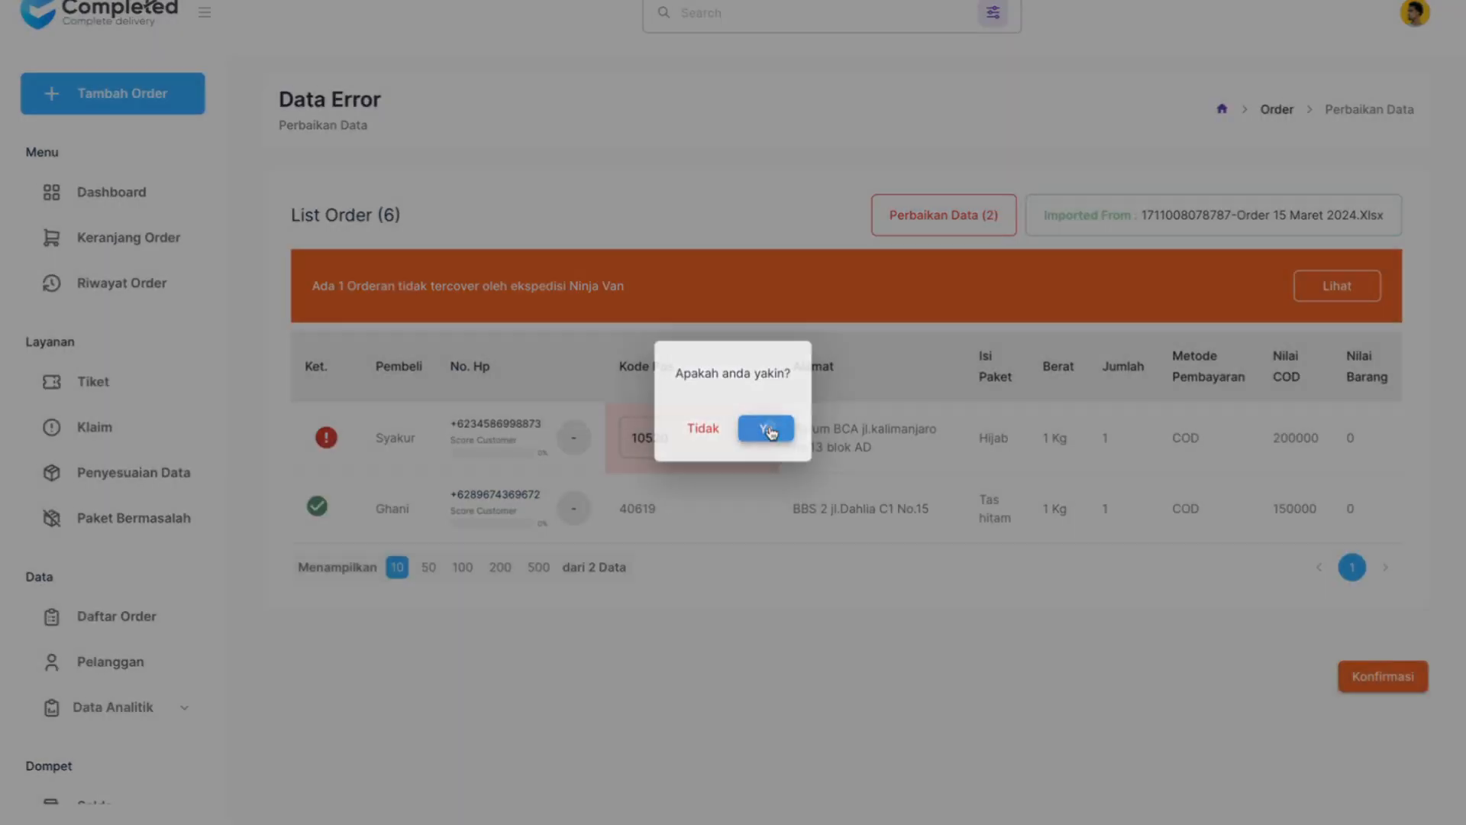
pyautogui.click(766, 428)
# - Examine the updated order list, including the corrected order and the payment, shipping cost, COD fee and insurance columns
pyautogui.scroll(-4, 838, 584)
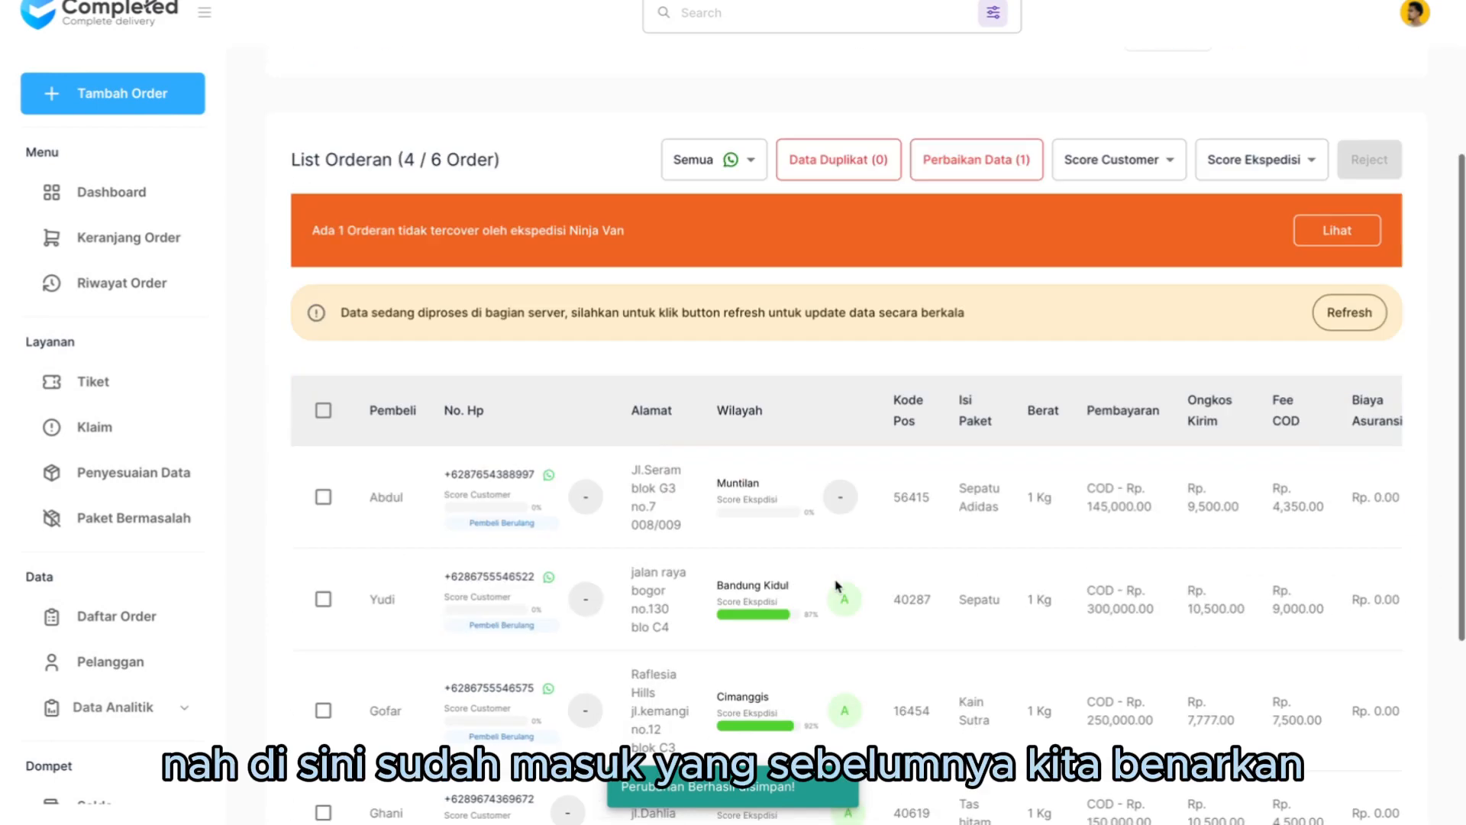
pyautogui.scroll(-3, 836, 586)
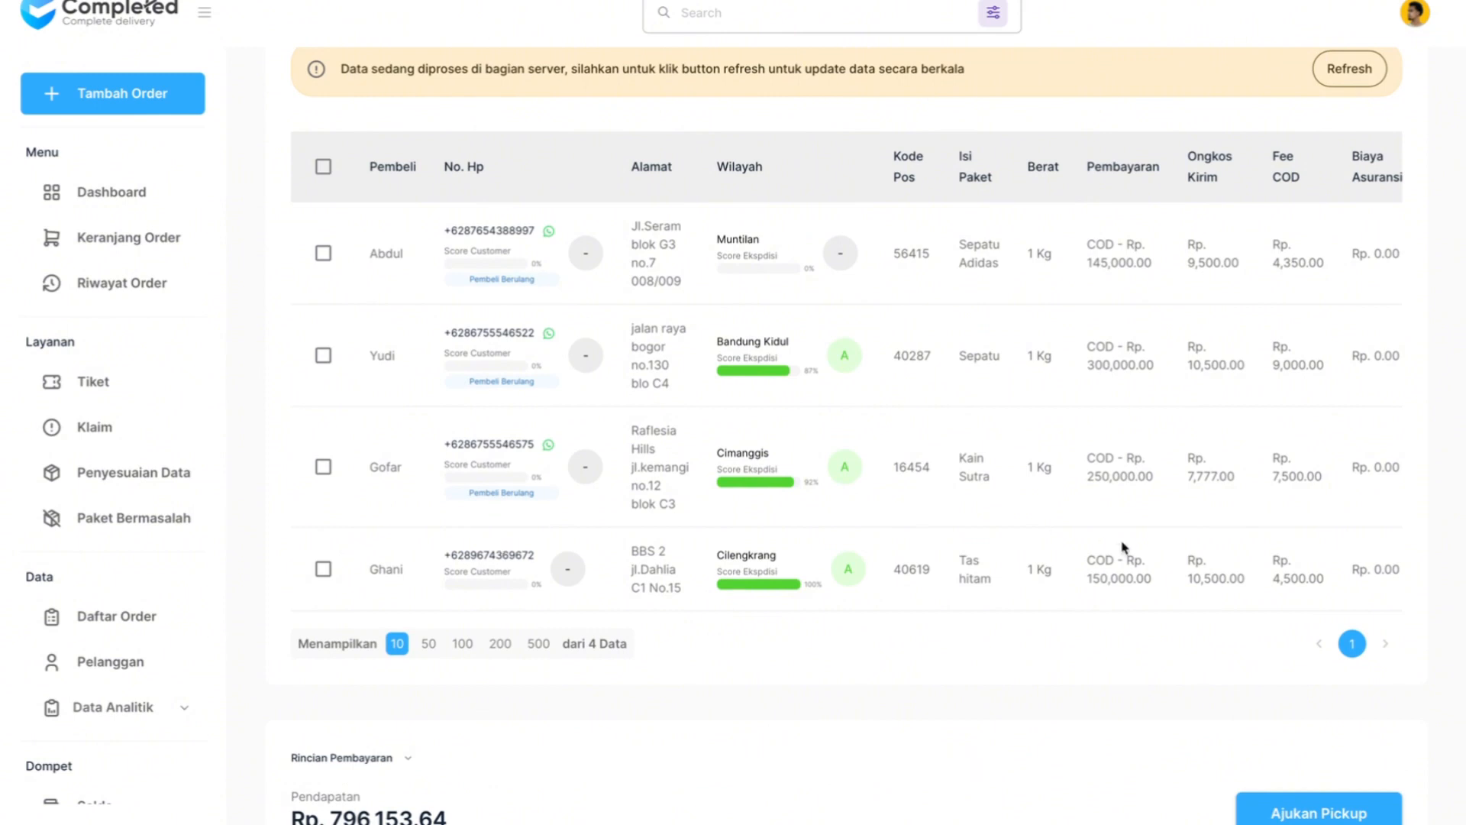
pyautogui.scroll(2, 1107, 430)
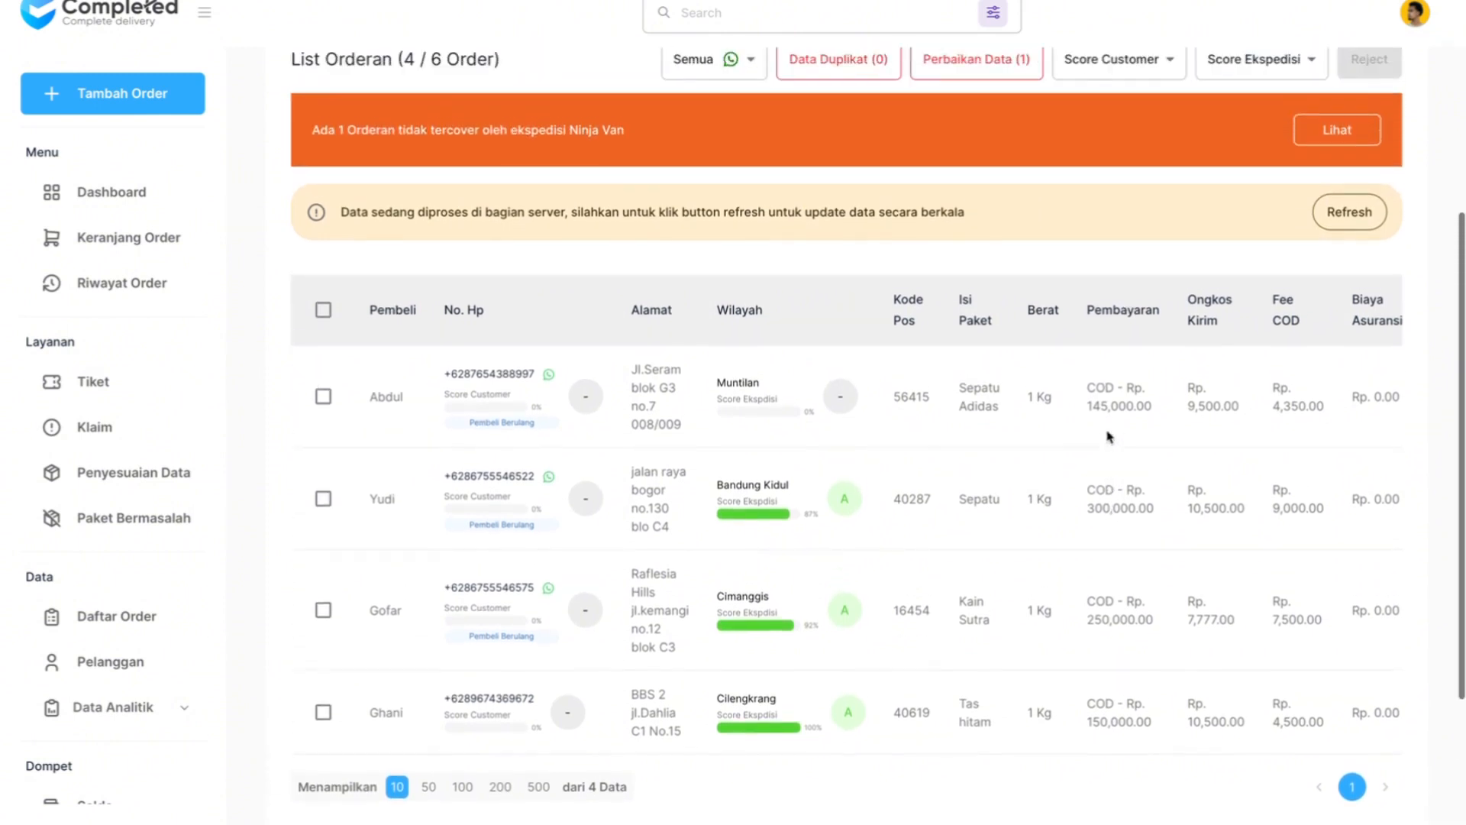
pyautogui.hscroll(2, 1109, 436)
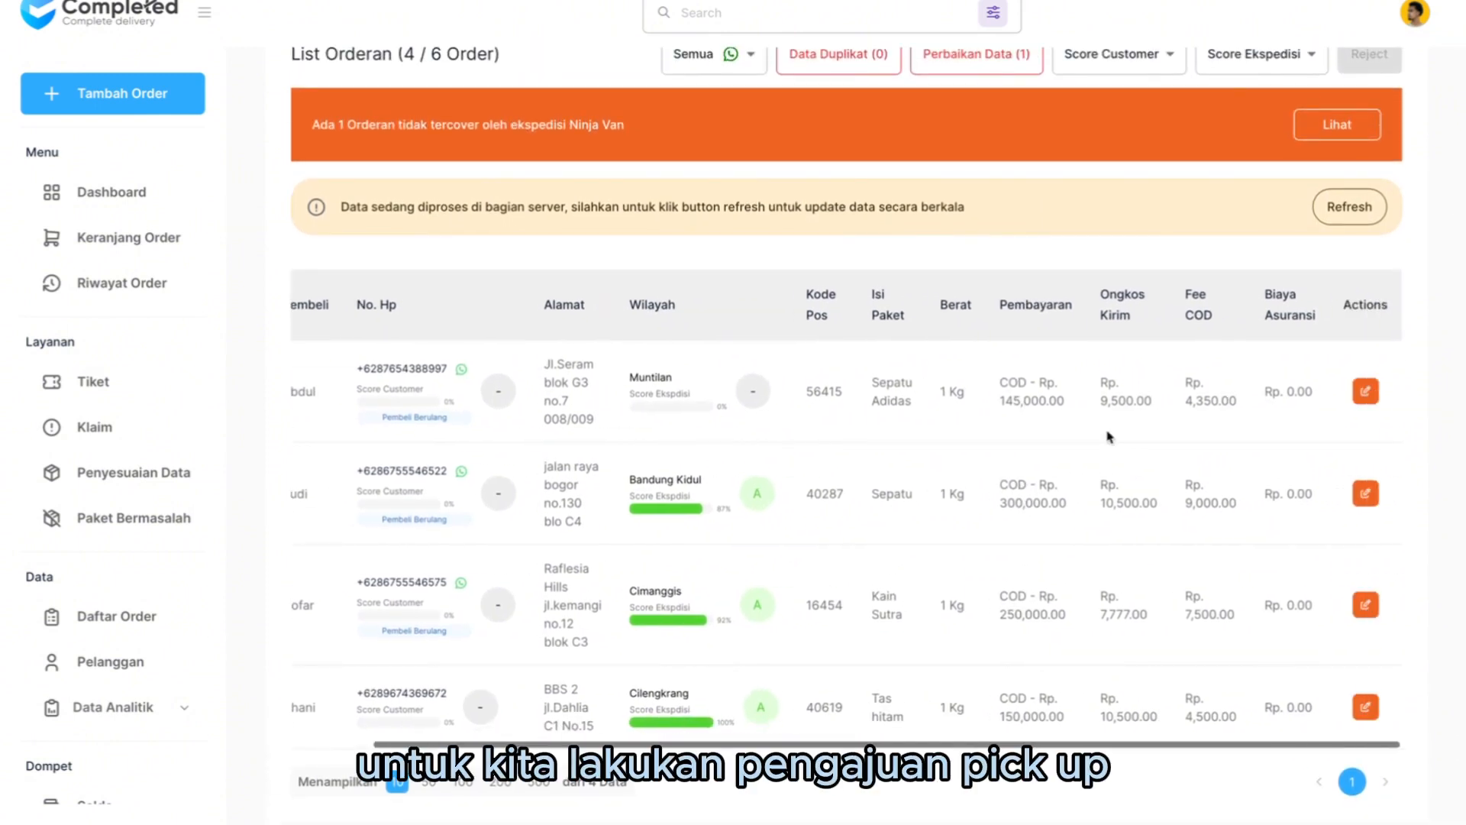
pyautogui.scroll(2, 1110, 436)
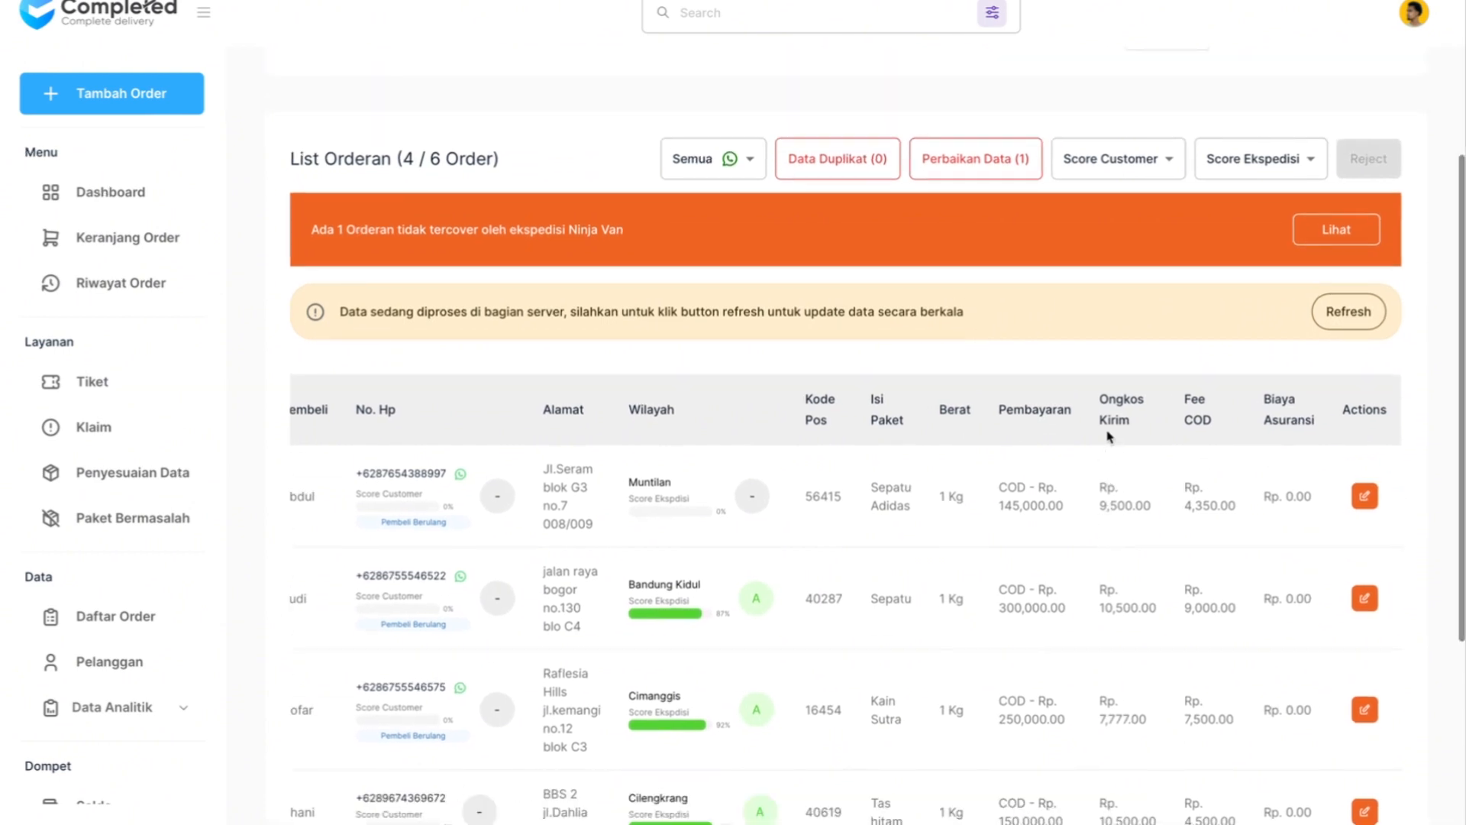
pyautogui.hscroll(-1, 976, 581)
pyautogui.hscroll(-1, 976, 580)
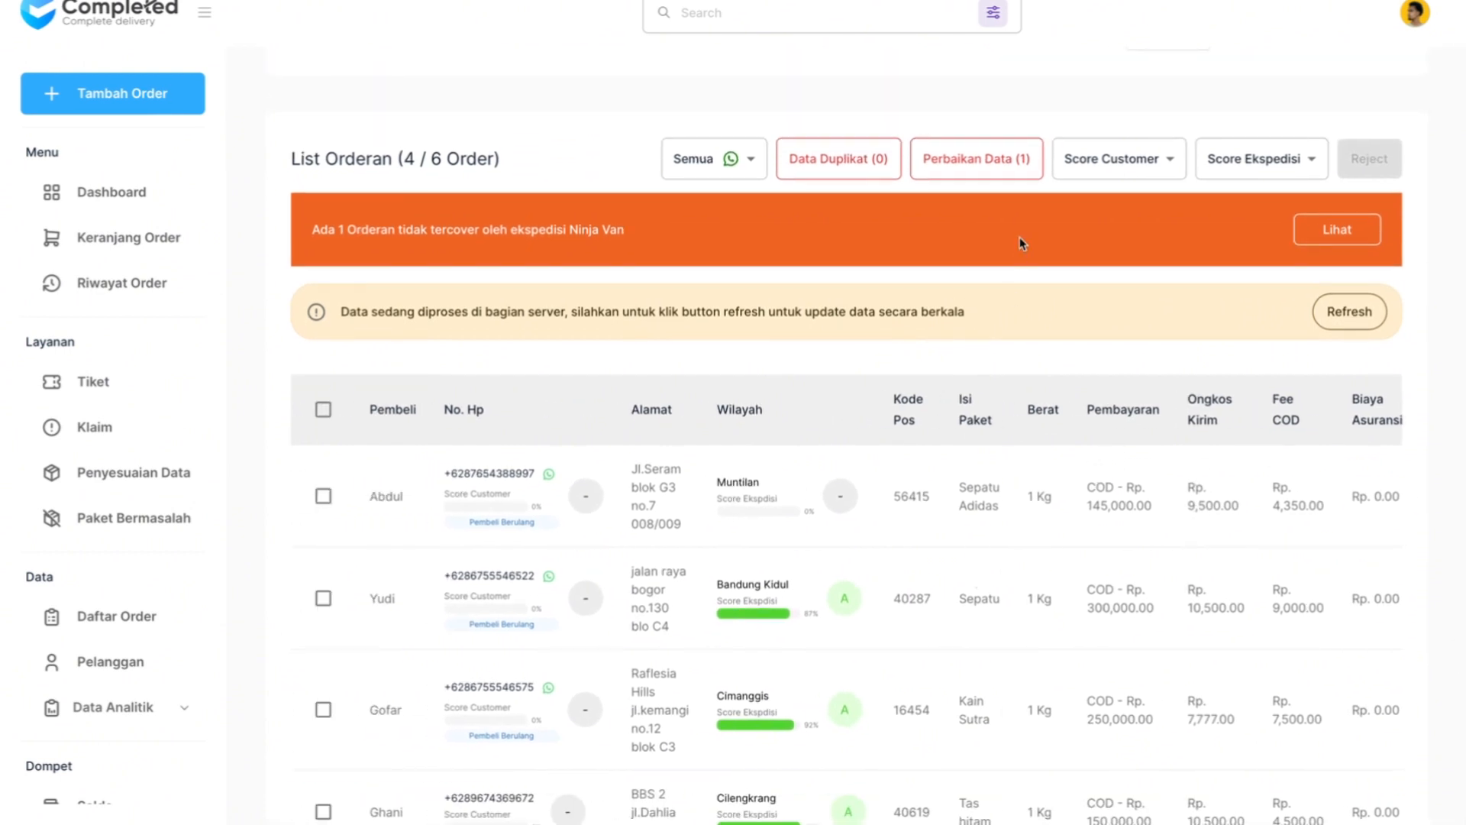
# - Try the 0% Score Customer filter on the order list, reset it, and check the Score Ekspedisi filter ranges
pyautogui.scroll(1, 1095, 200)
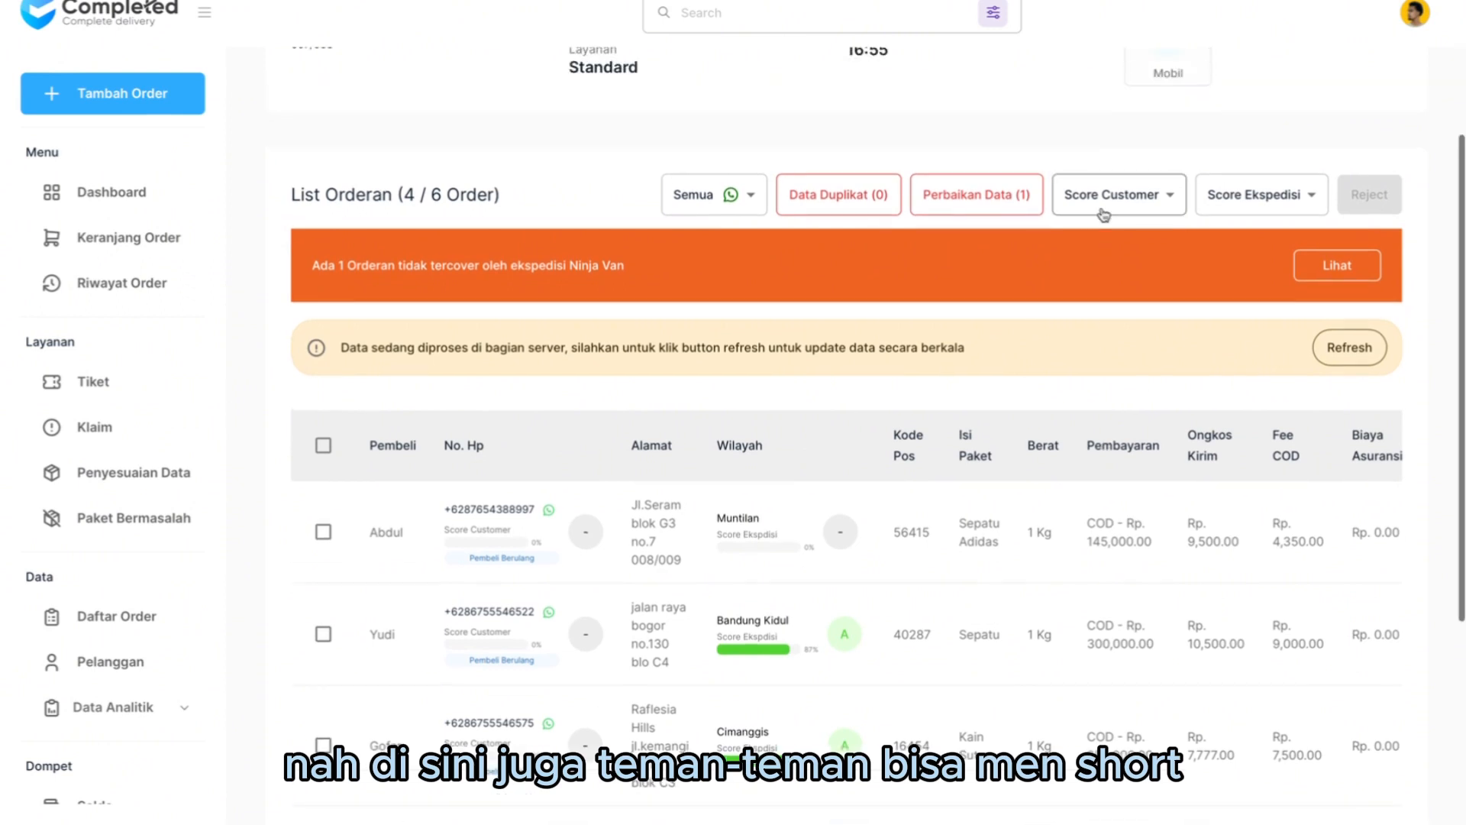
pyautogui.click(1115, 200)
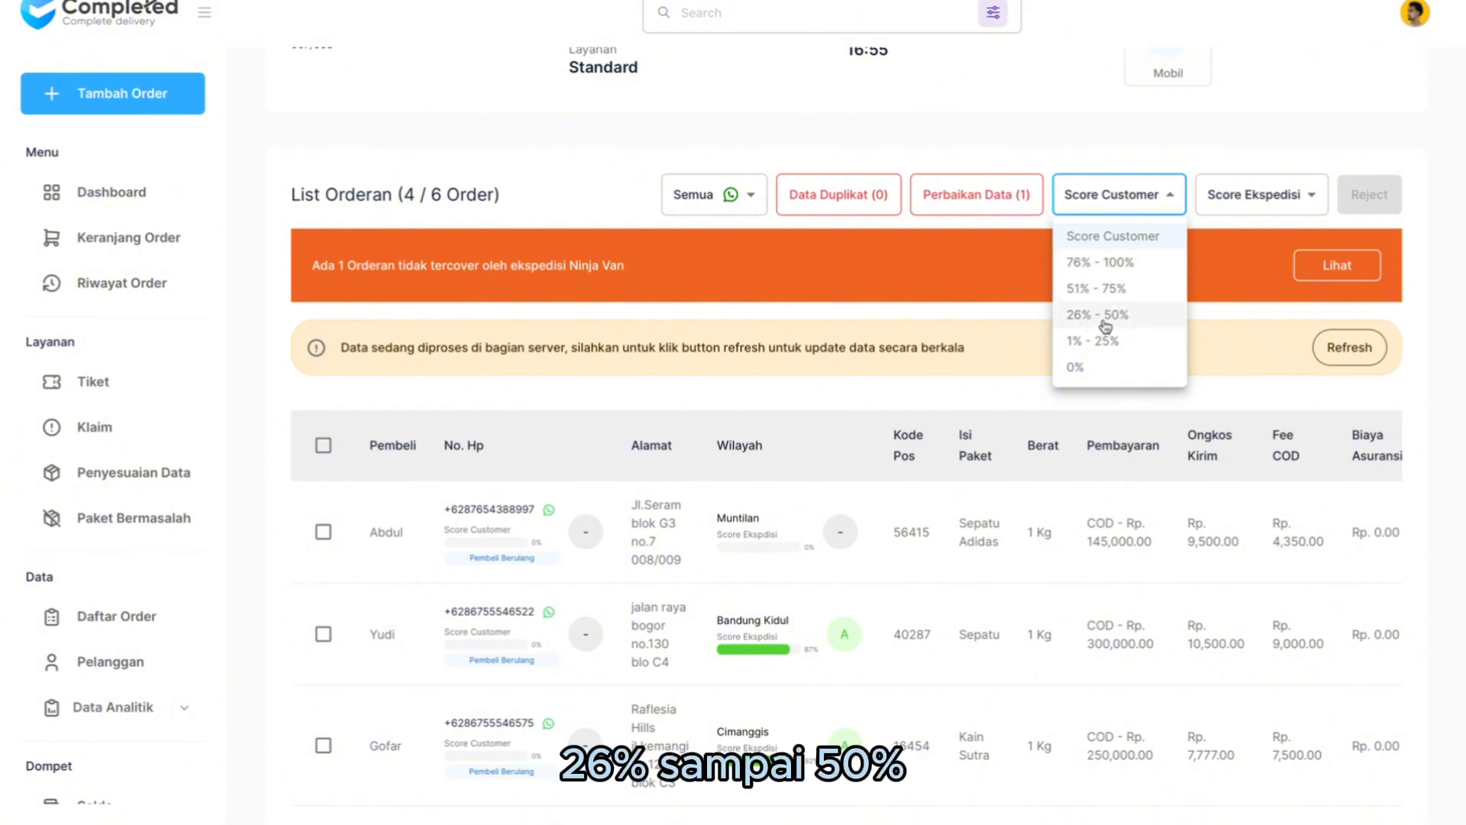
pyautogui.click(1103, 368)
pyautogui.click(1157, 218)
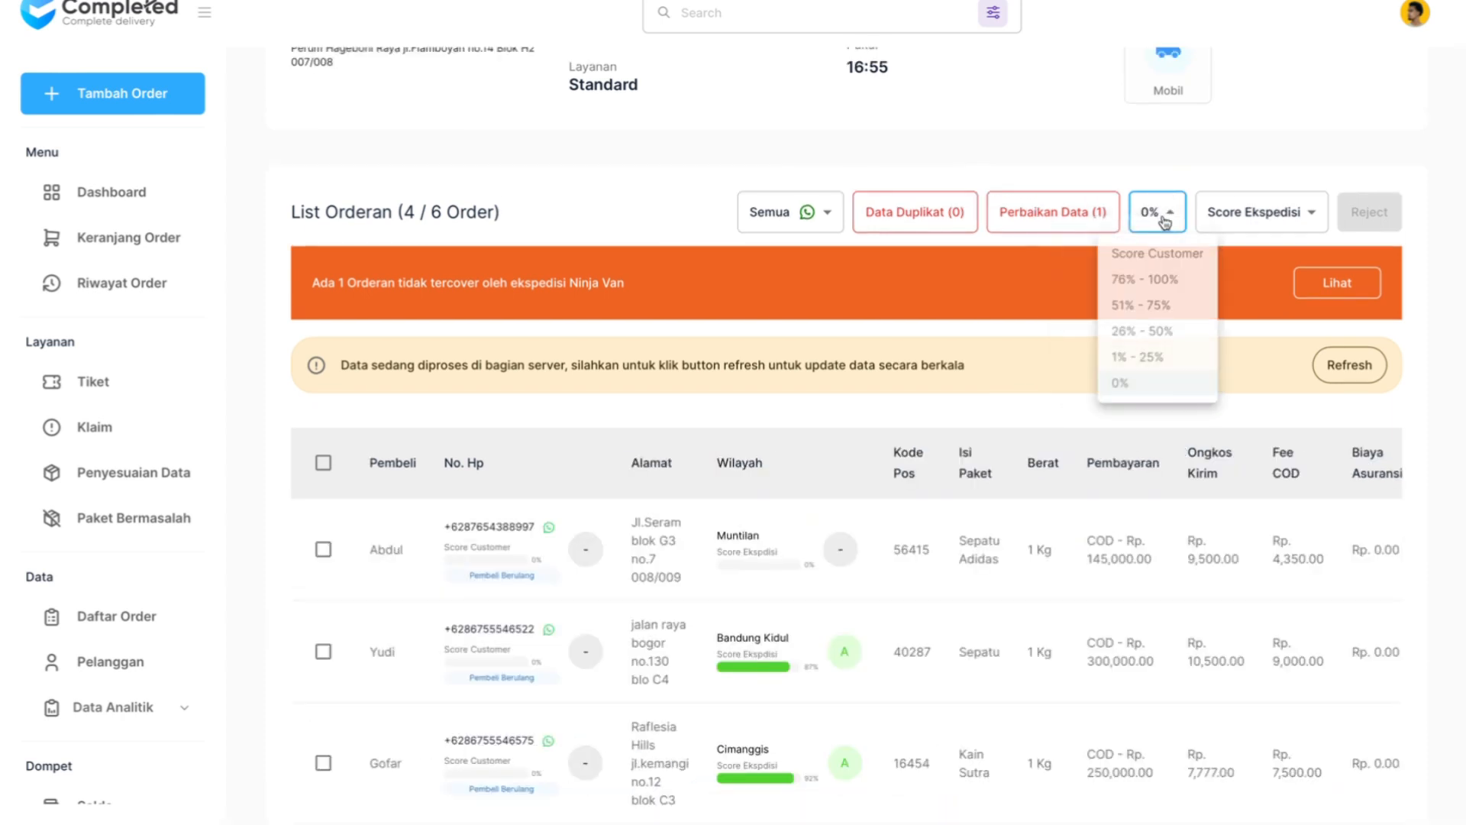
pyautogui.click(1155, 257)
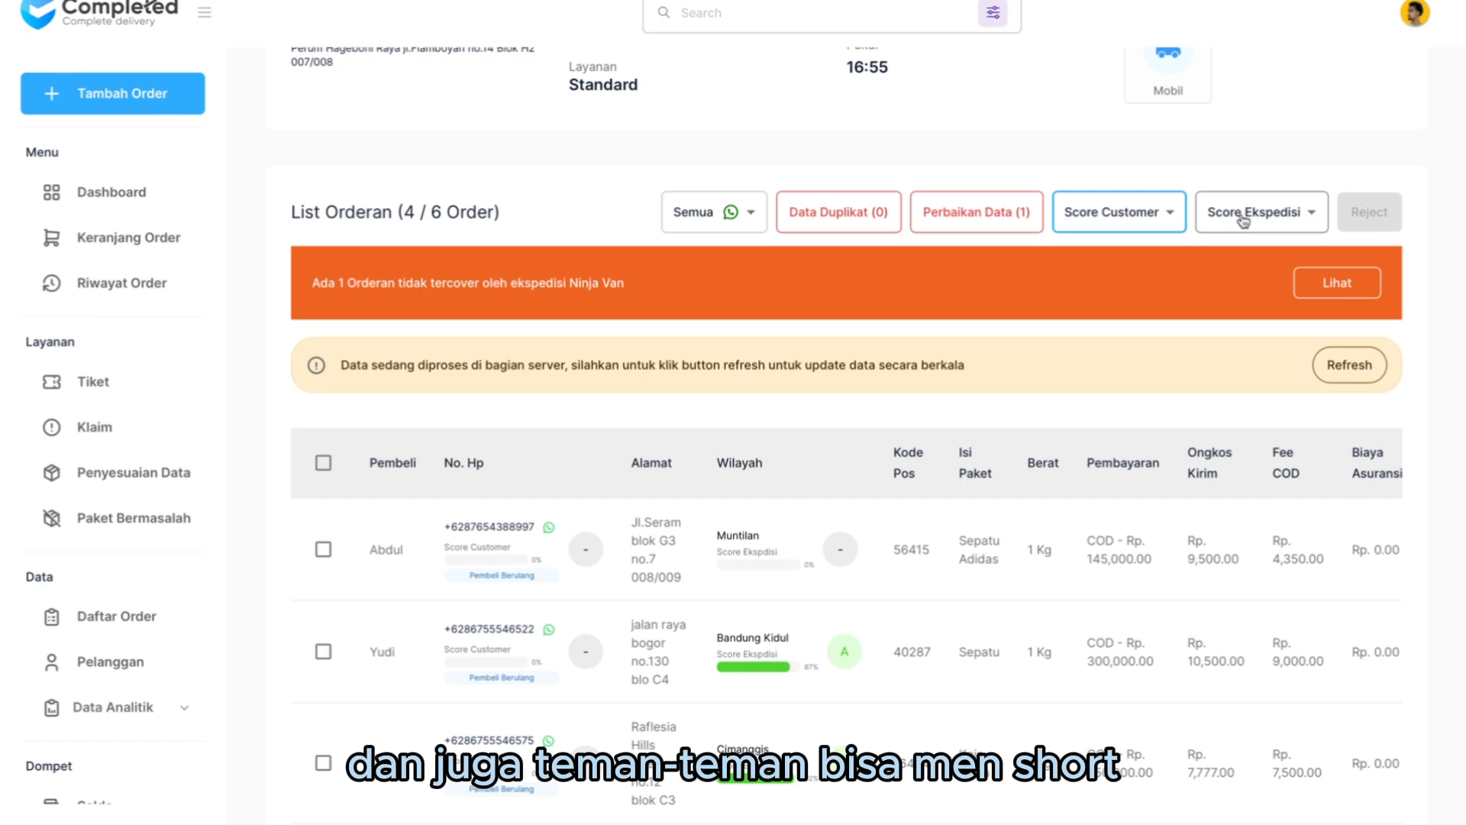
pyautogui.click(1243, 217)
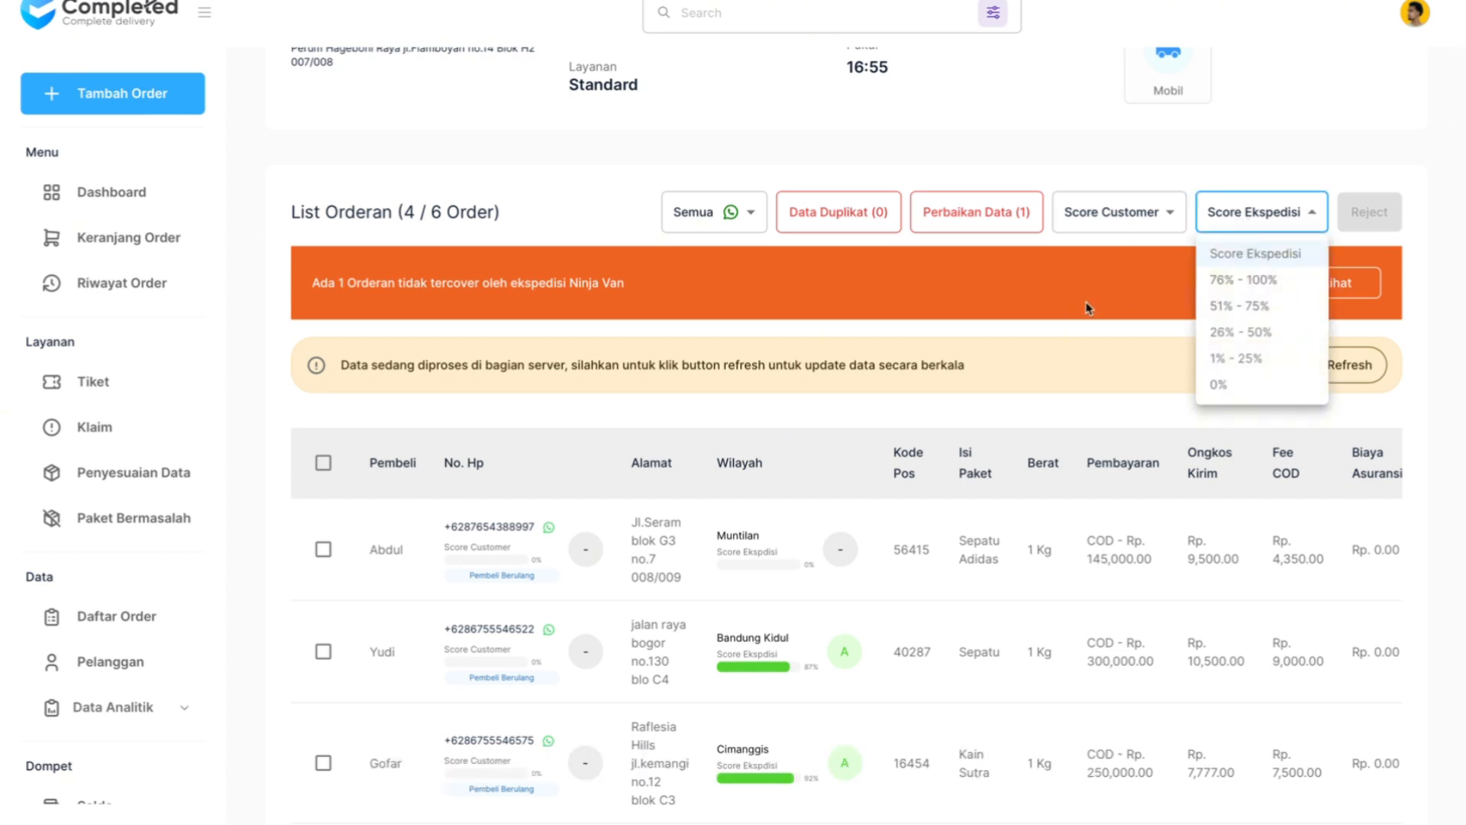
pyautogui.click(1256, 205)
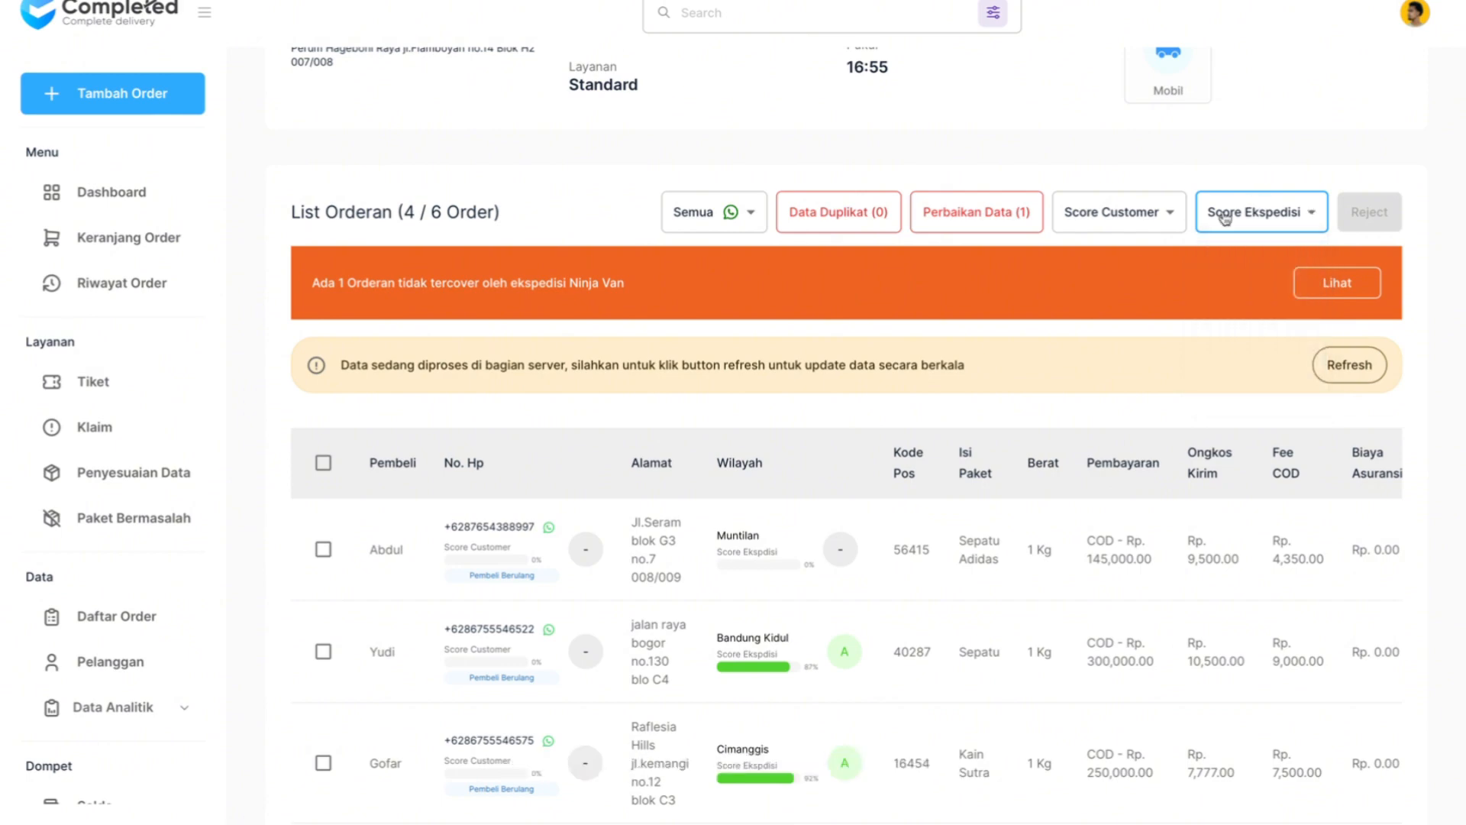
pyautogui.scroll(-2, 1027, 369)
pyautogui.scroll(-3, 1027, 369)
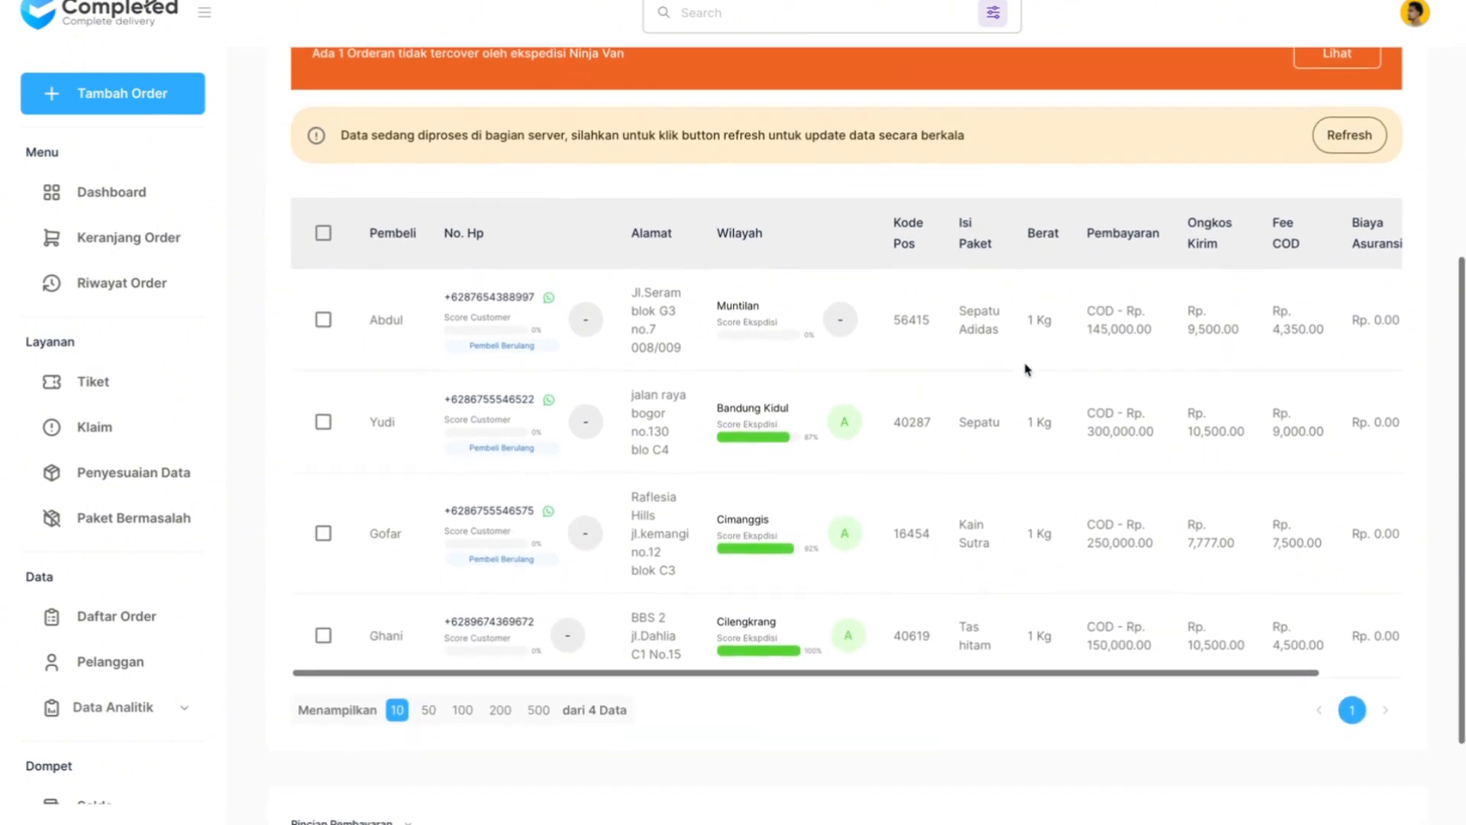
pyautogui.scroll(4, 1028, 369)
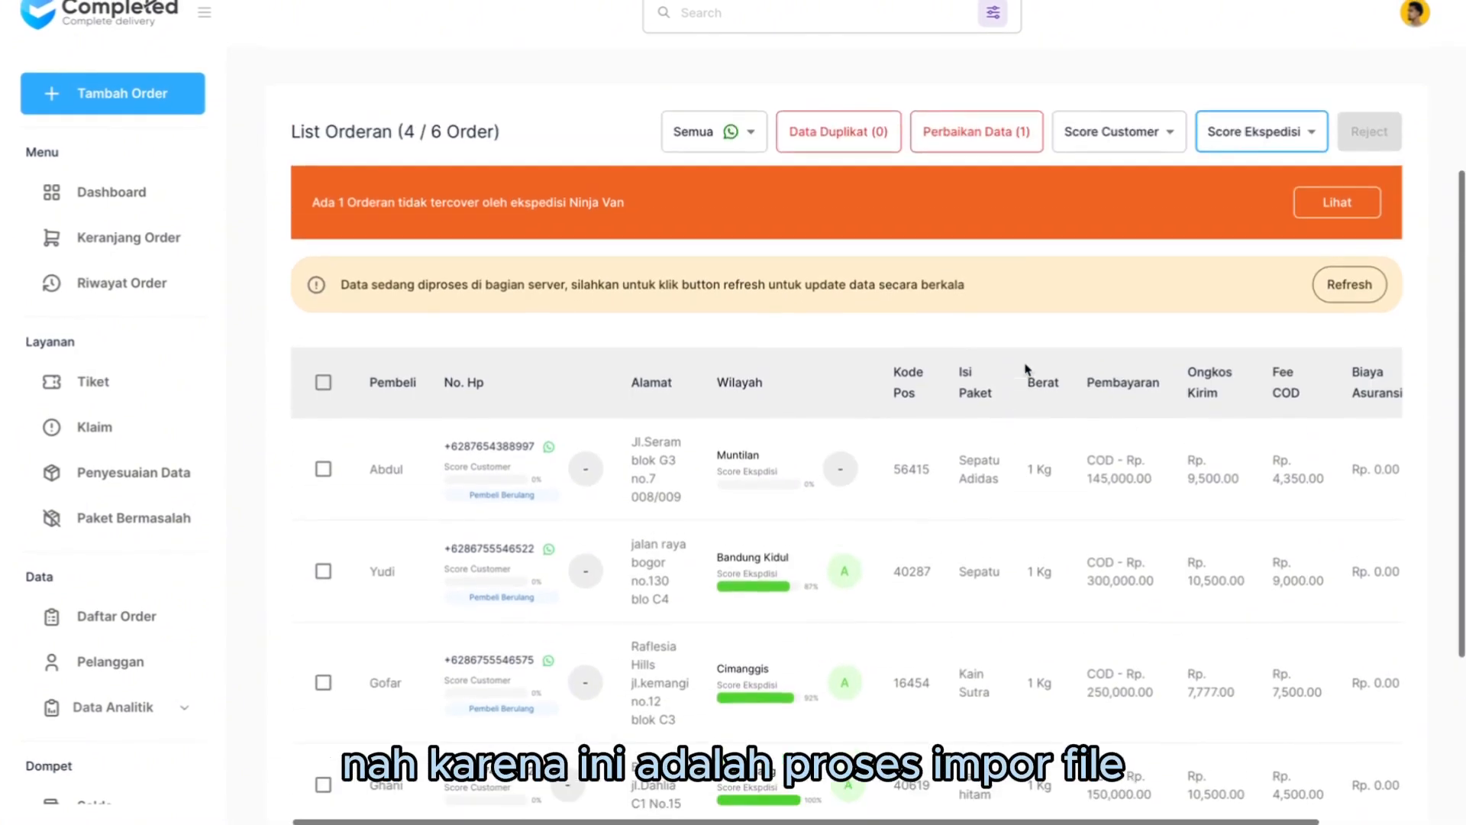
pyautogui.scroll(3, 1027, 370)
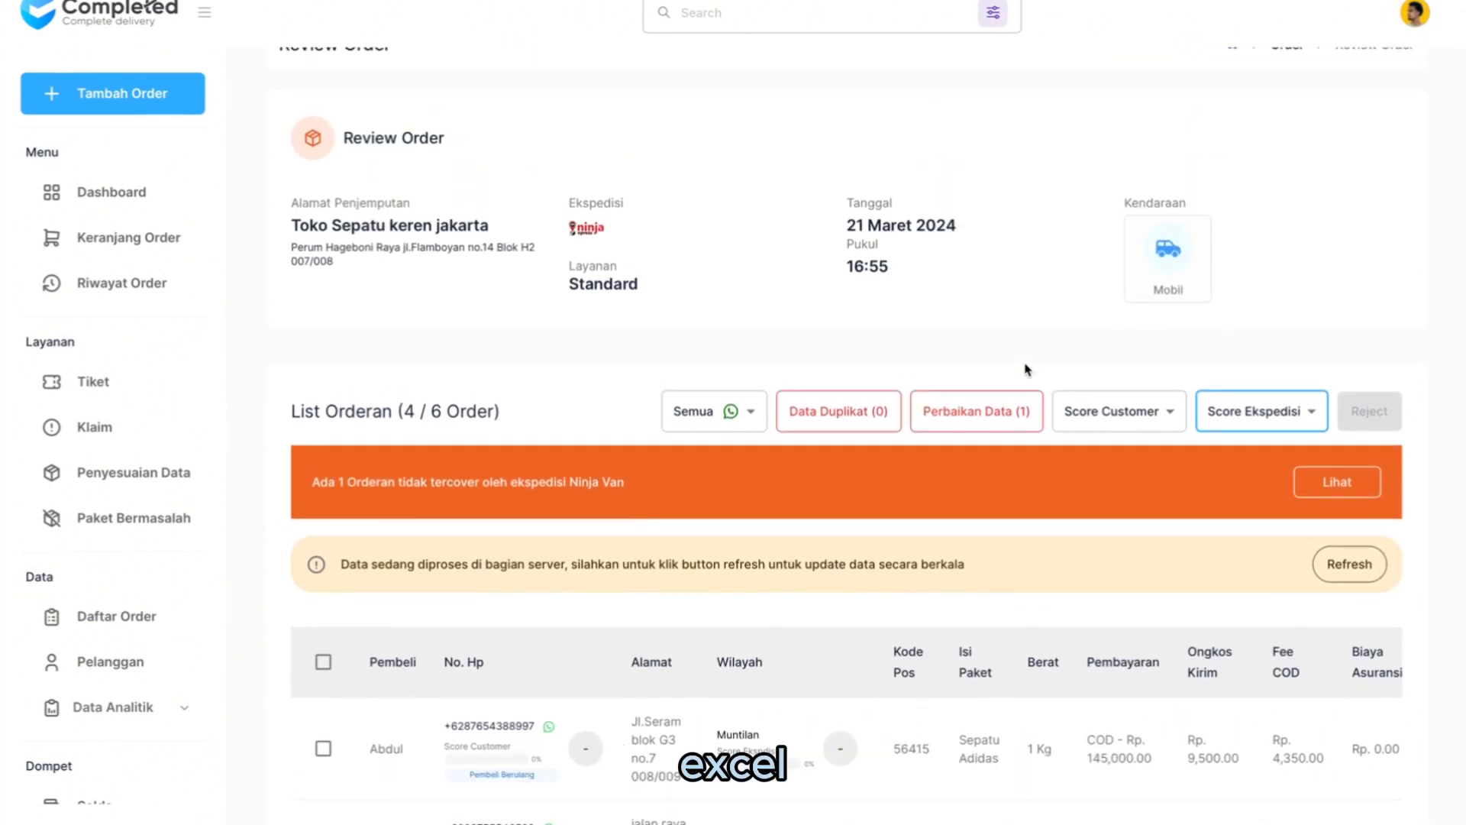
pyautogui.scroll(-7, 1027, 370)
pyautogui.scroll(5, 1027, 370)
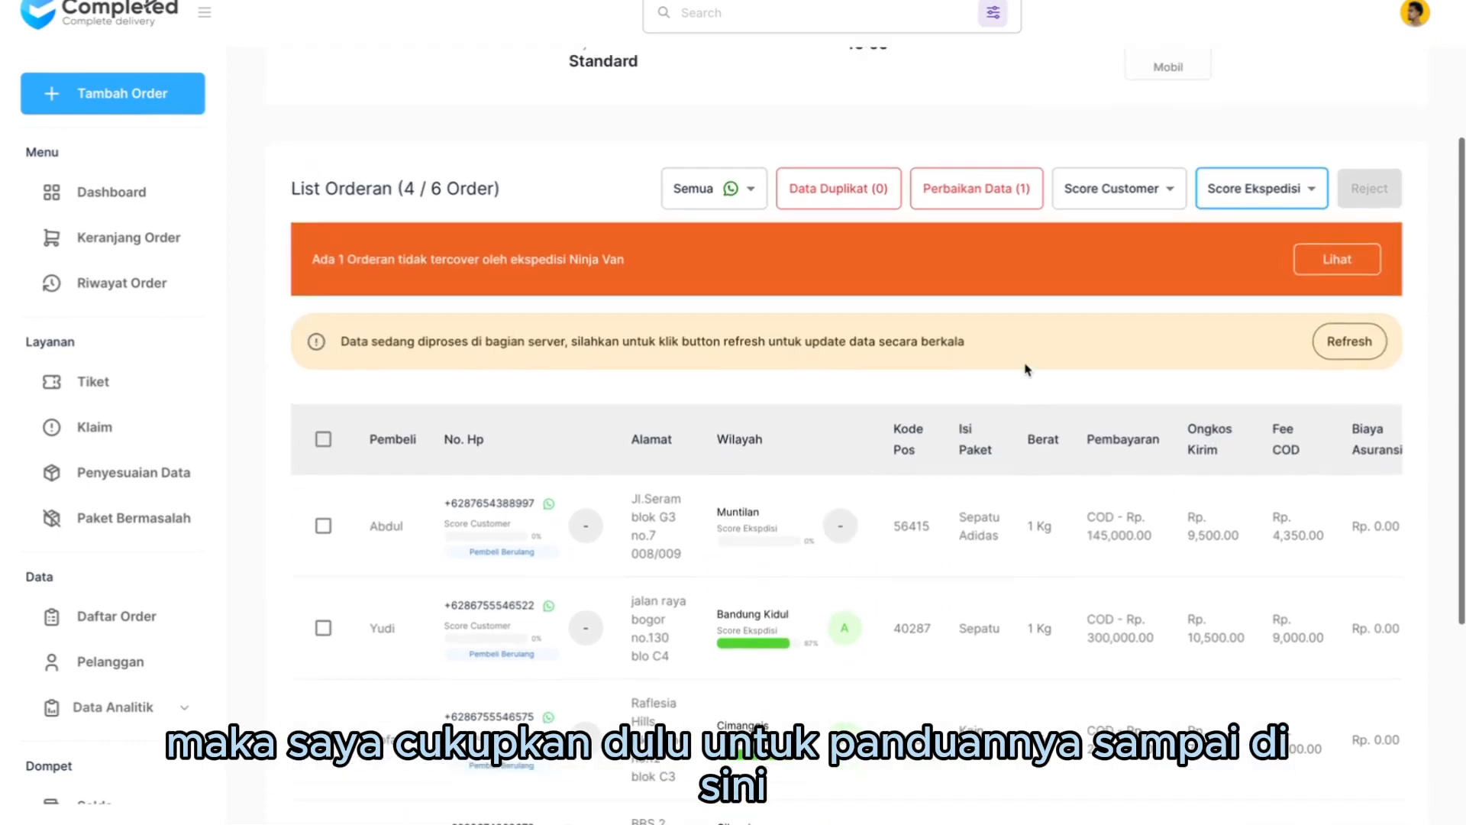
pyautogui.scroll(-2, 1027, 369)
pyautogui.scroll(-1, 1027, 370)
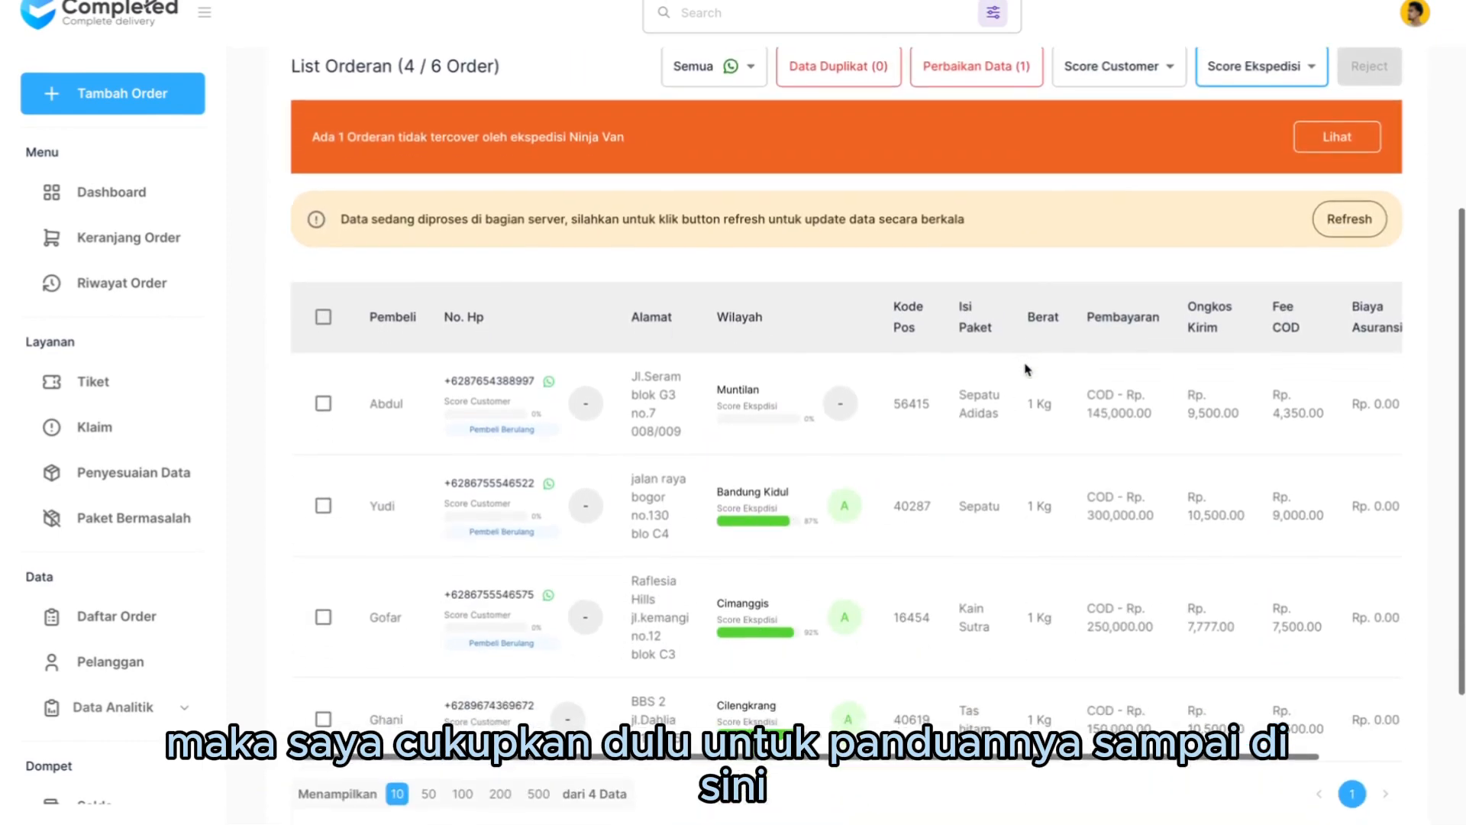
pyautogui.scroll(4, 1027, 369)
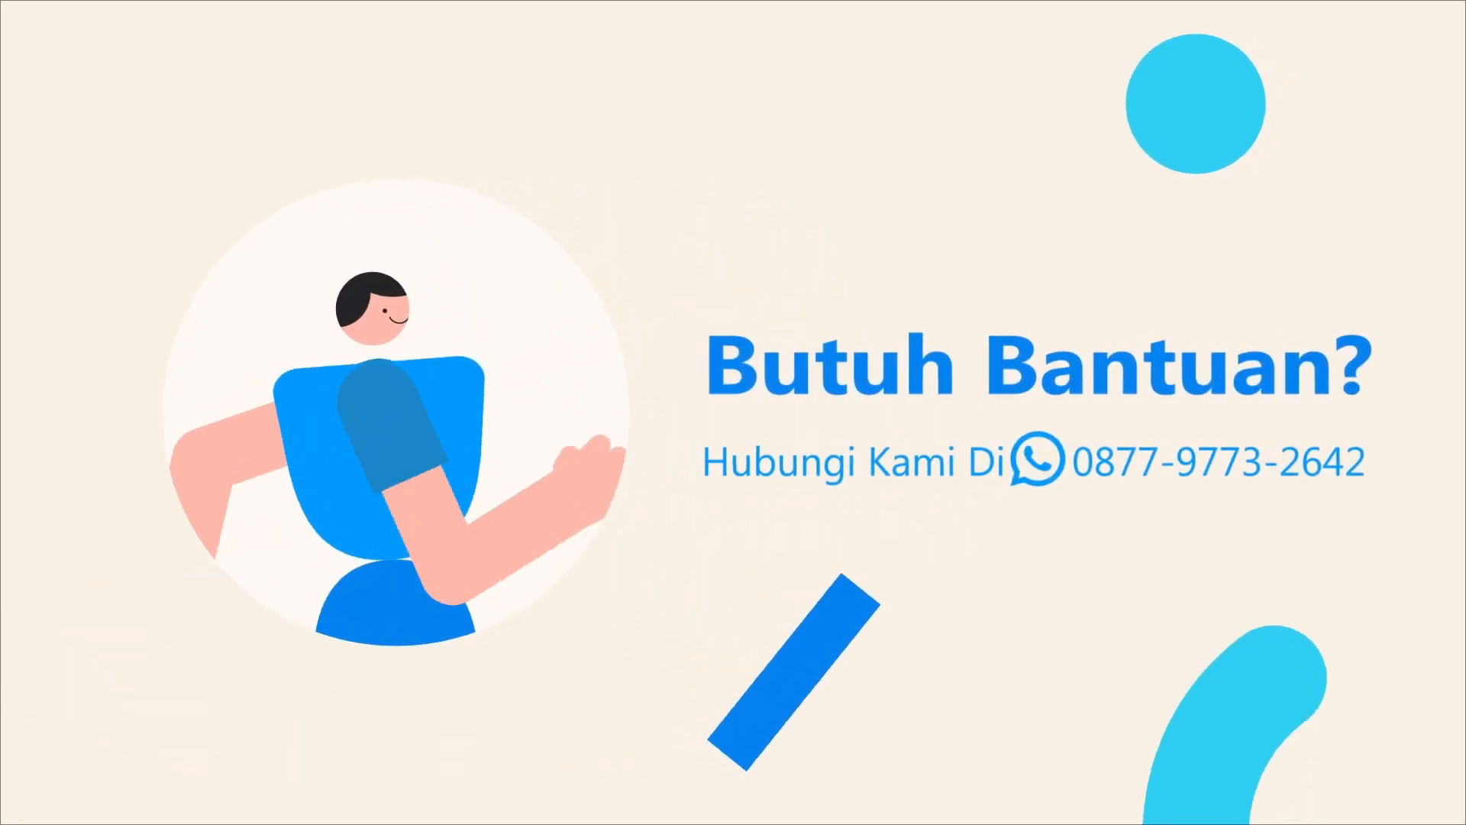